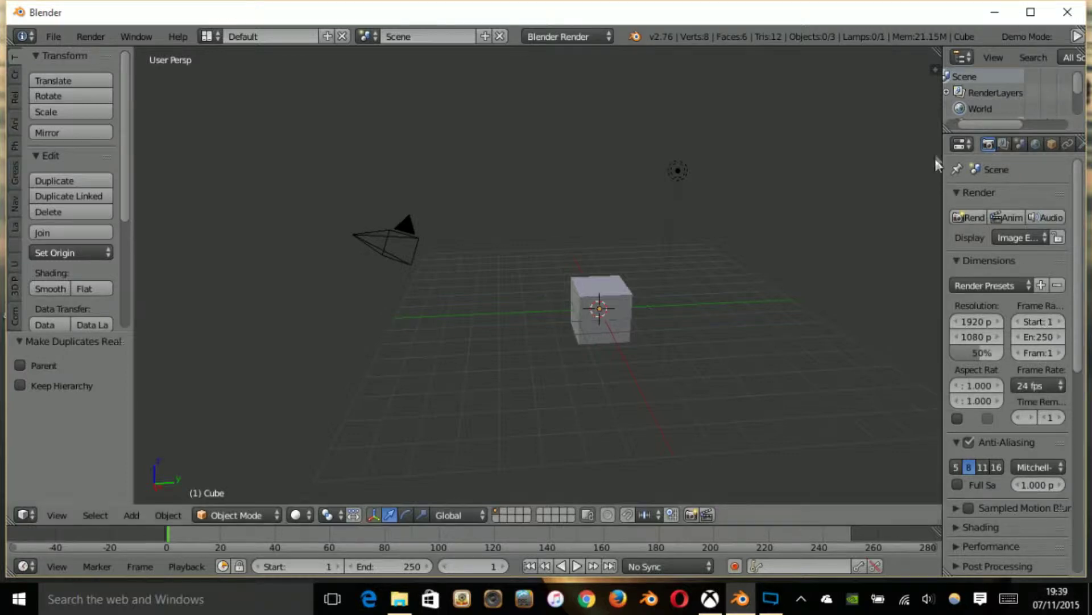
Step: Widen the Properties editor beside the 3D view so its render settings are fully readable
drag(945, 149, 886, 145)
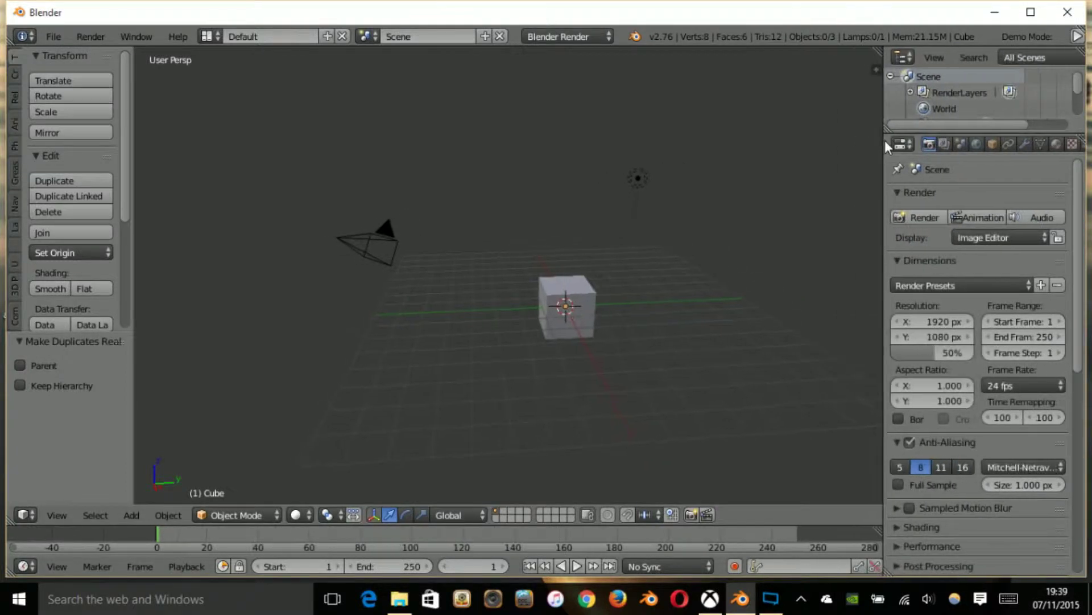
scroll(637, 219, up, 1)
middle_drag(603, 195, 566, 108)
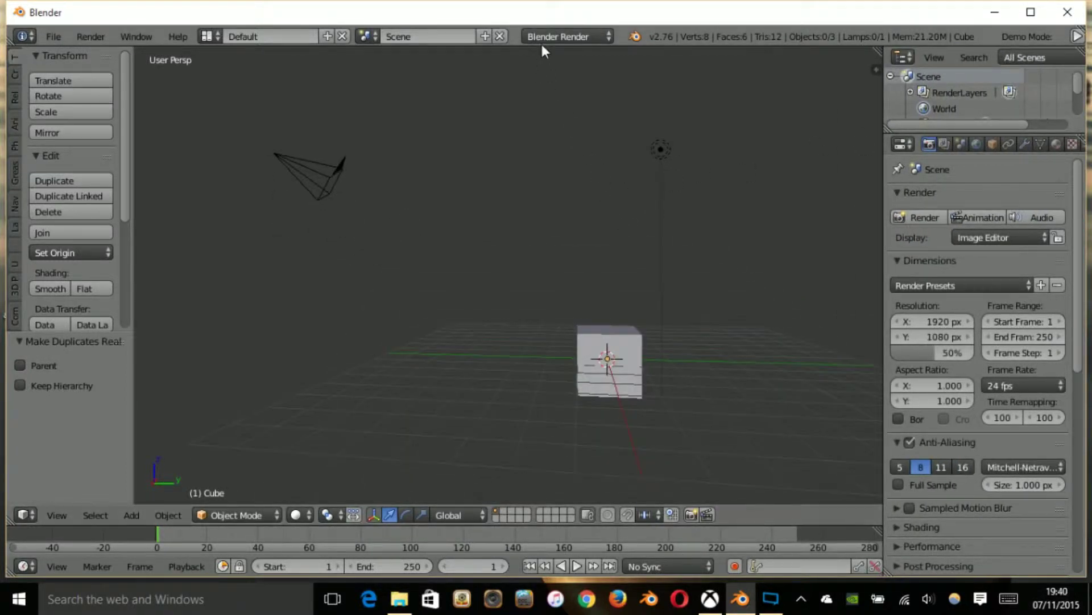
click(547, 36)
middle_drag(660, 168, 592, 216)
scroll(595, 216, down, 2)
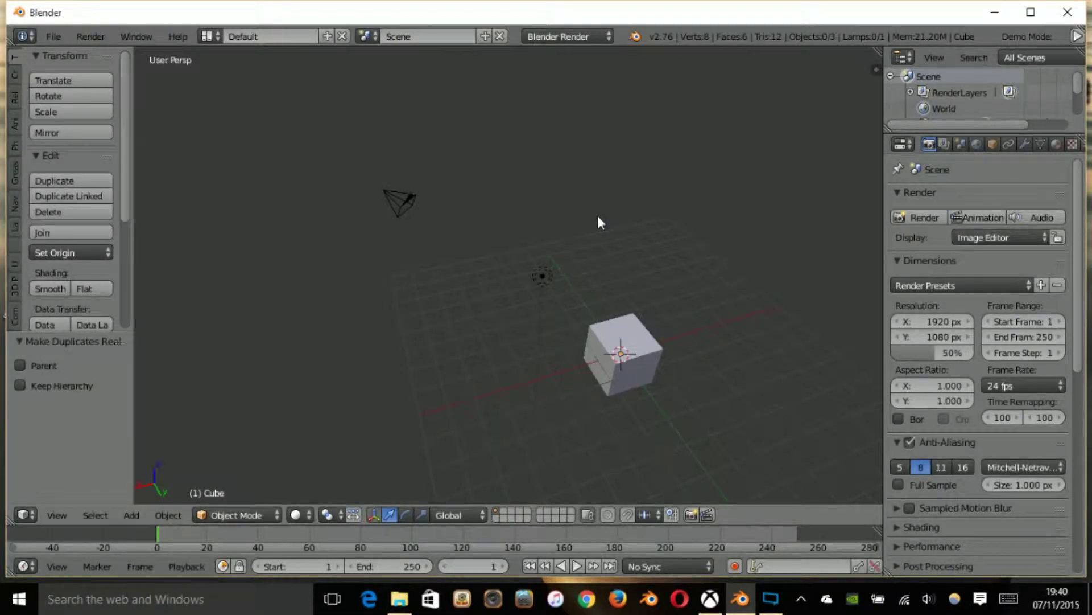
scroll(979, 398, down, 6)
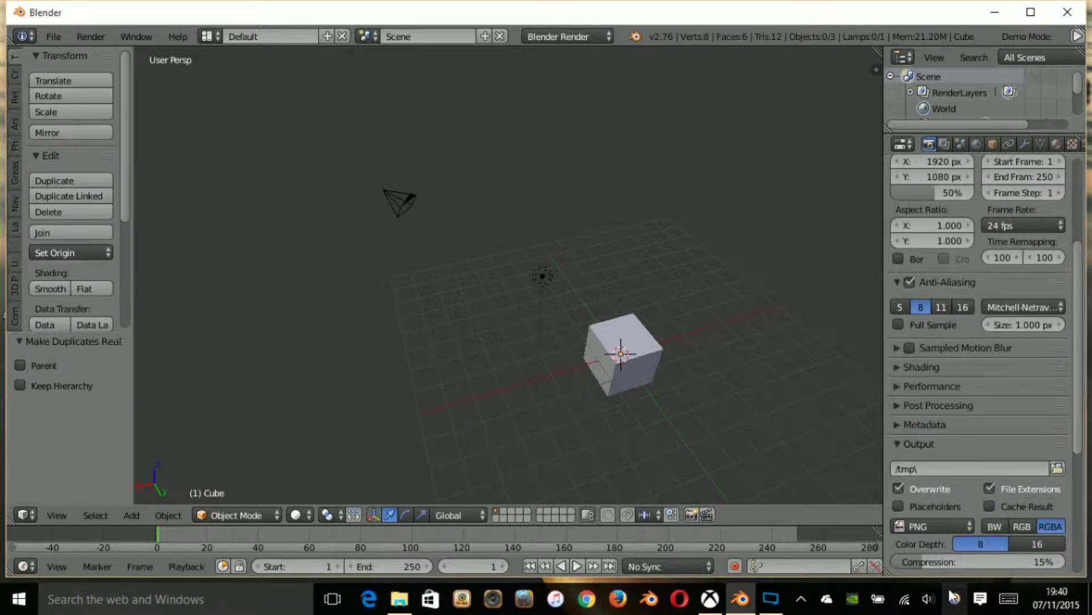
scroll(831, 433, up, 4)
scroll(1049, 398, up, 5)
scroll(1024, 382, down, 7)
scroll(677, 274, up, 2)
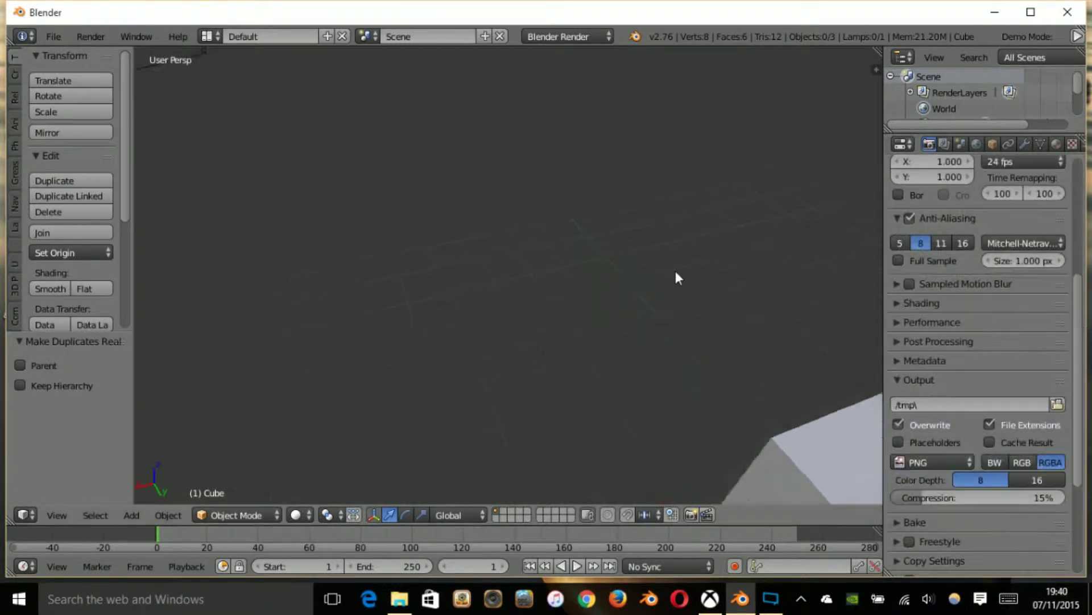
scroll(677, 273, up, 2)
scroll(939, 364, down, 5)
scroll(739, 399, down, 13)
scroll(722, 391, up, 4)
scroll(722, 391, up, 1)
scroll(987, 331, up, 3)
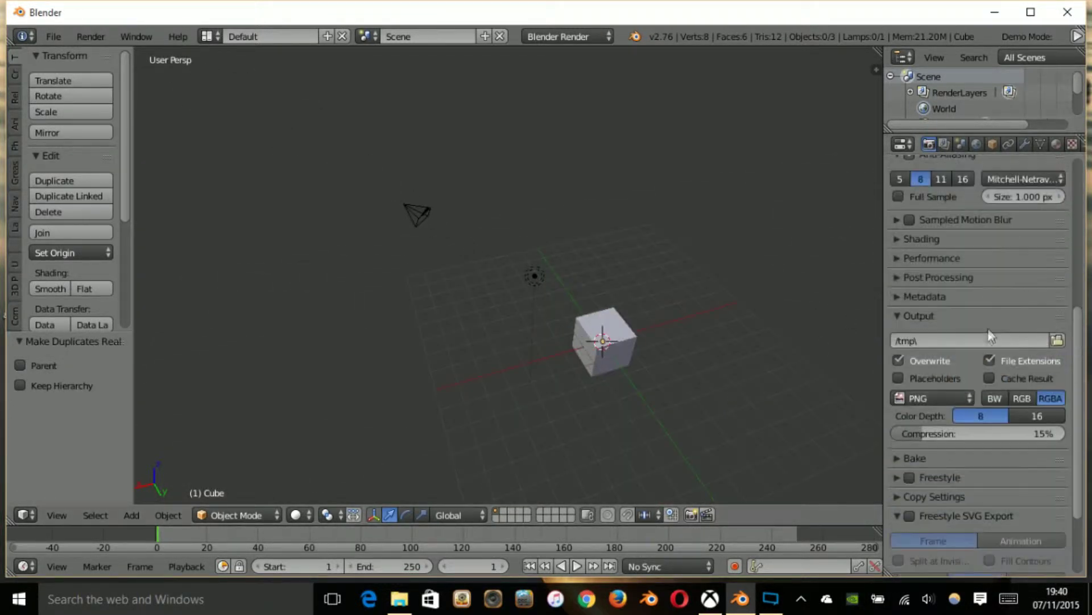
Step: Apply the HDTV 720p render preset and set the frame rate to 30 fps
scroll(985, 330, up, 5)
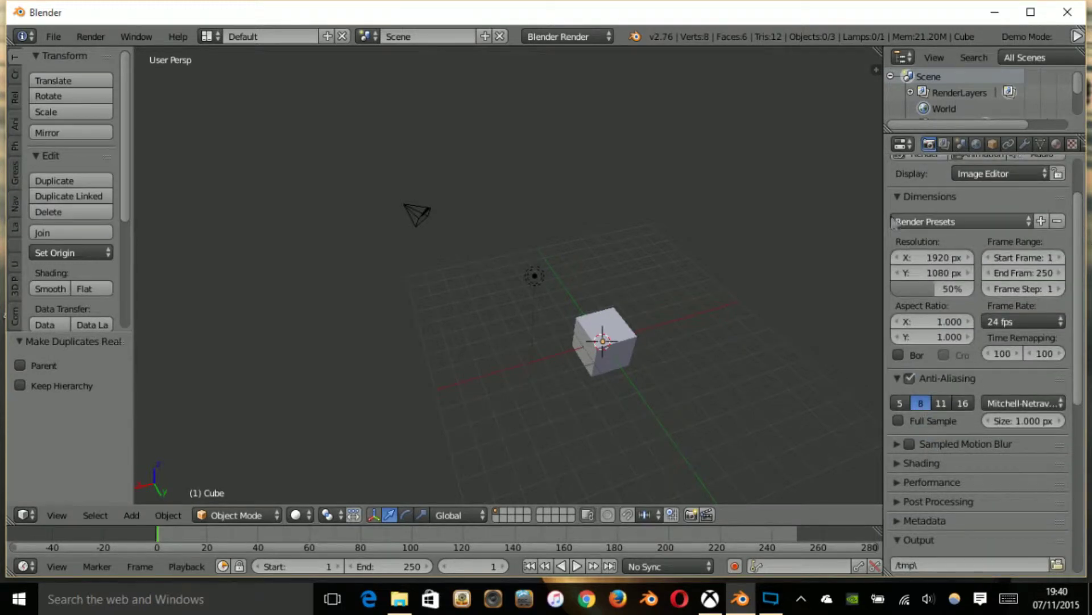
click(892, 222)
click(937, 283)
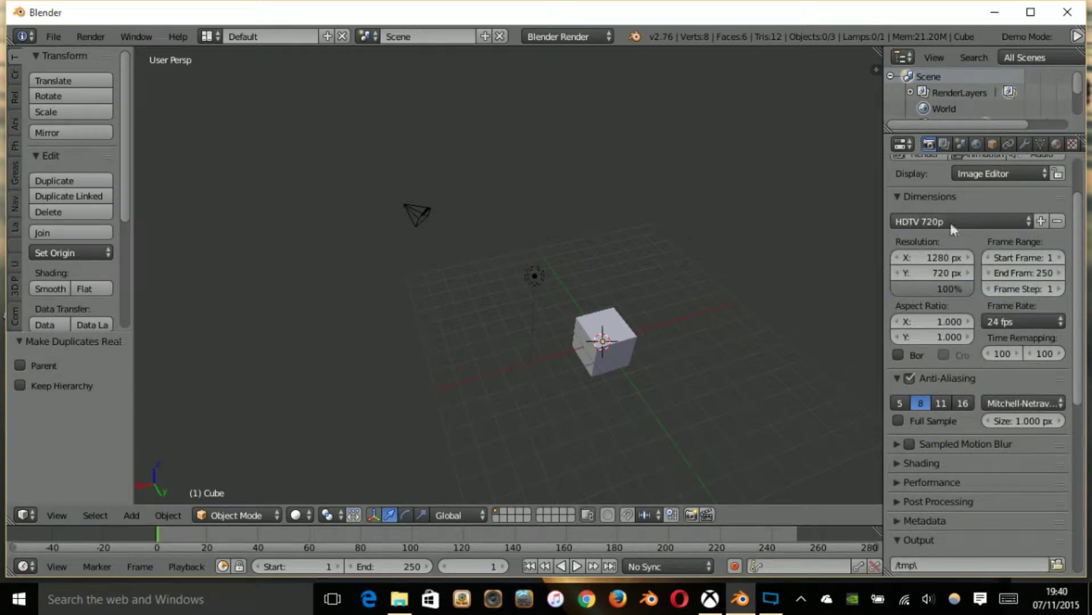
click(1029, 325)
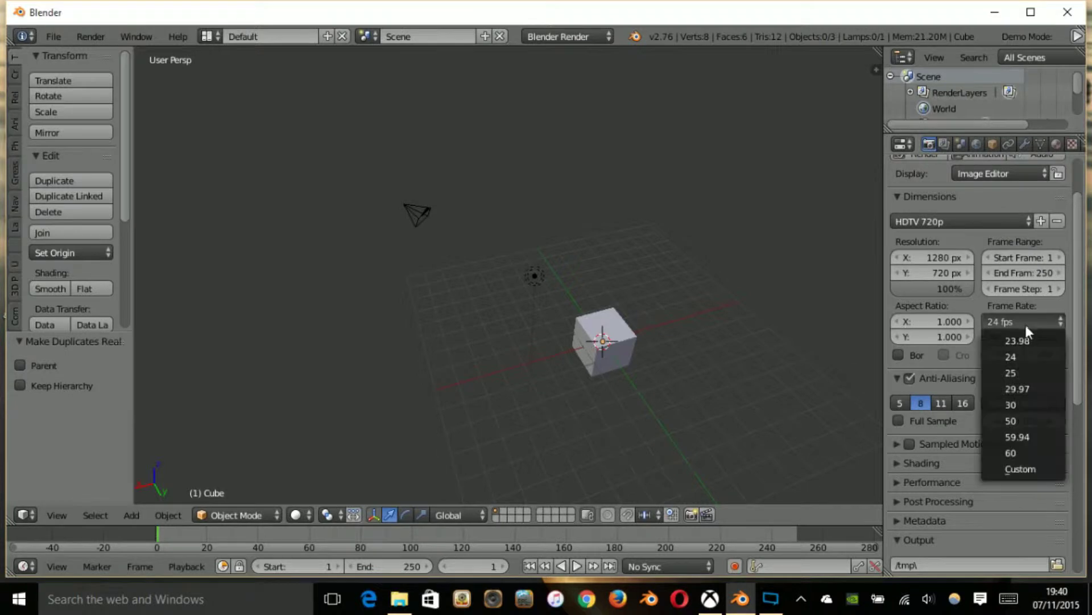
click(1028, 403)
Step: Set the render output file format to the H.264 movie type
scroll(1001, 369, down, 8)
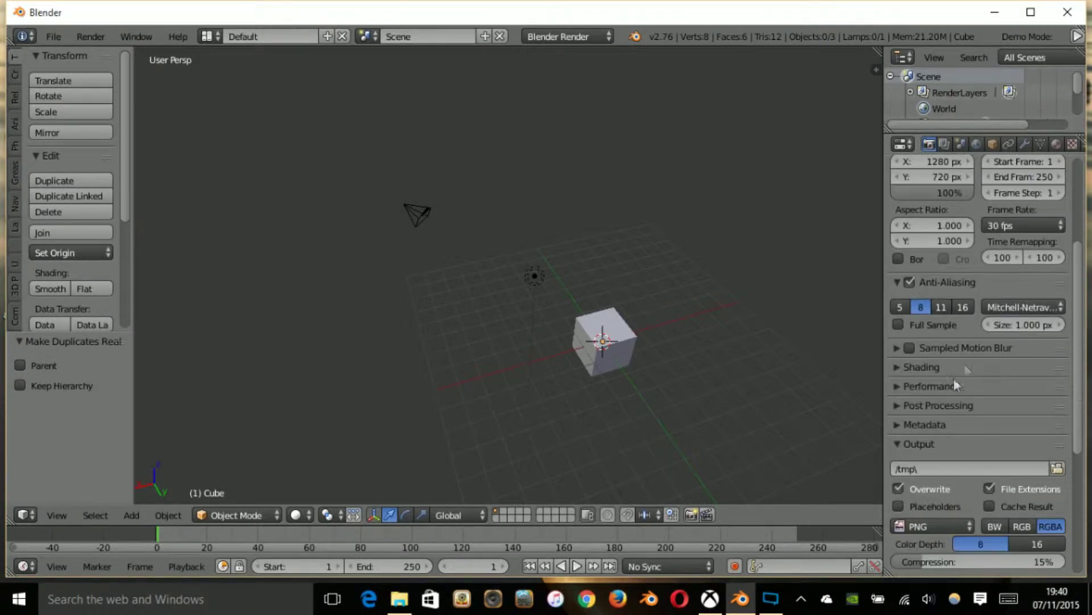
click(912, 400)
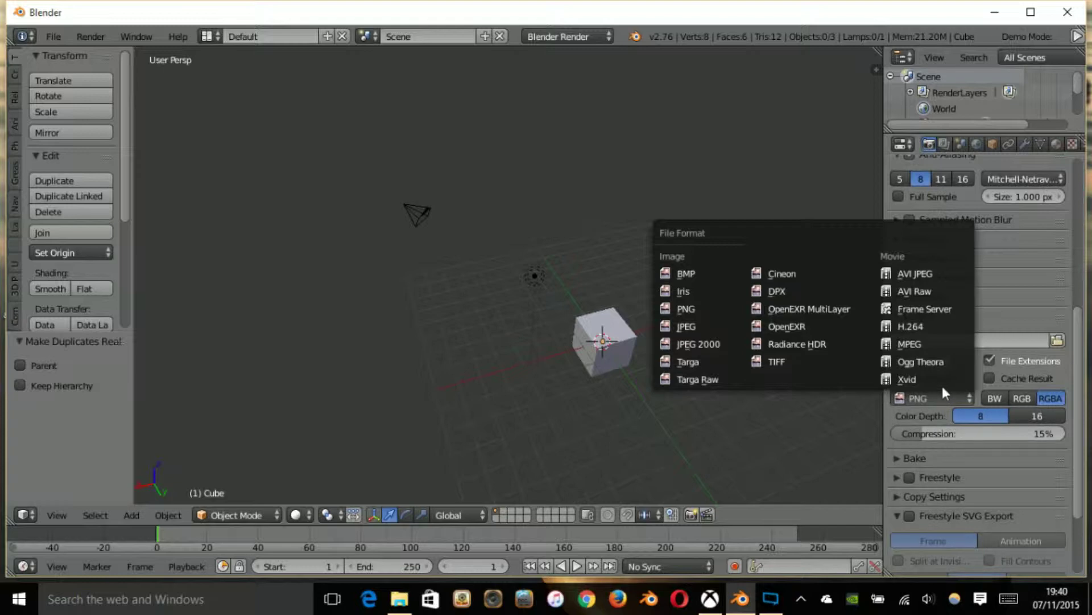
click(928, 321)
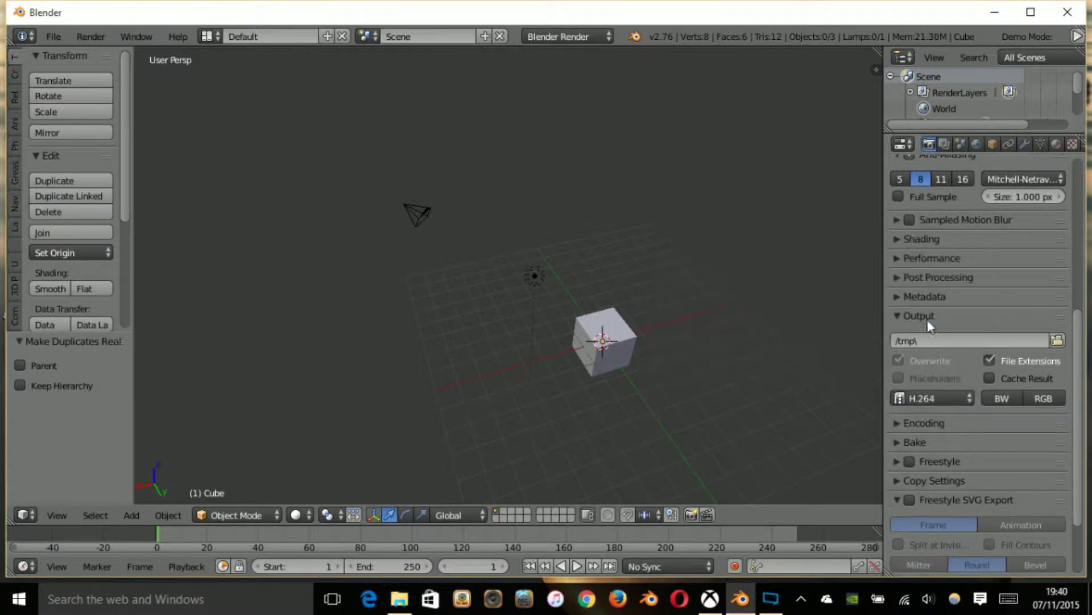
Step: In the output encoding settings, choose MPEG-4 as the container format and MP3 as the audio codec
click(898, 423)
click(961, 467)
click(958, 414)
scroll(1029, 572, down, 3)
click(1030, 545)
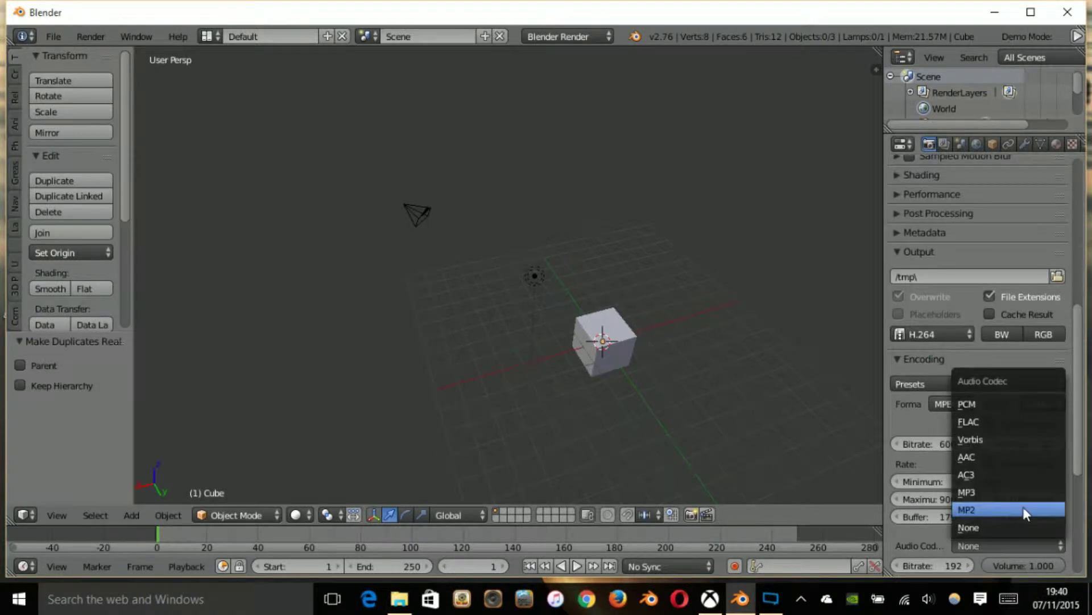
click(1019, 491)
scroll(1037, 494, down, 8)
scroll(974, 508, up, 10)
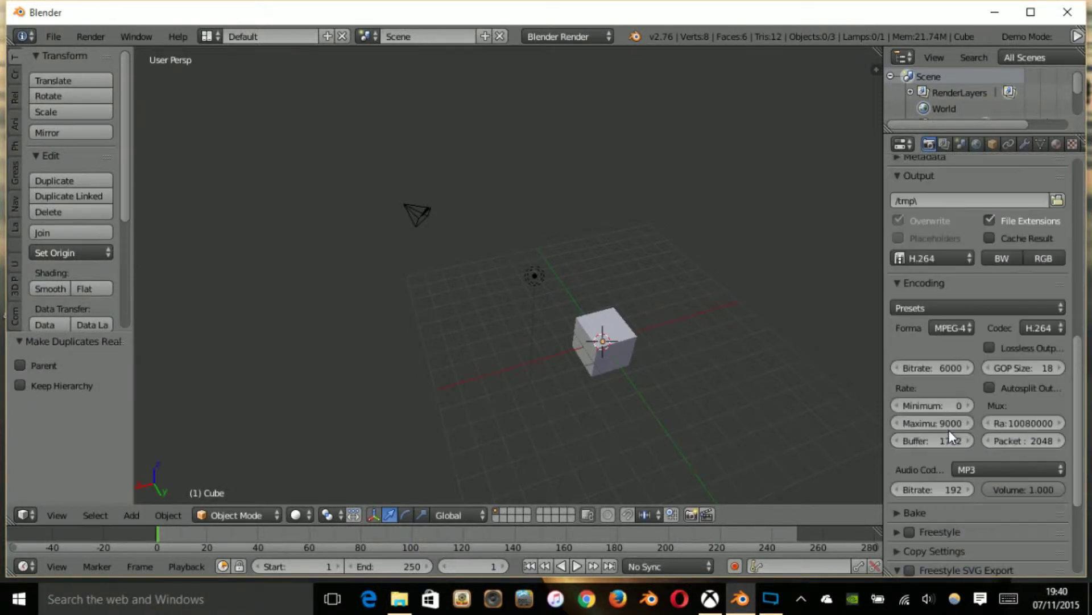
Step: Set the render output folder to the Desktop
click(1056, 296)
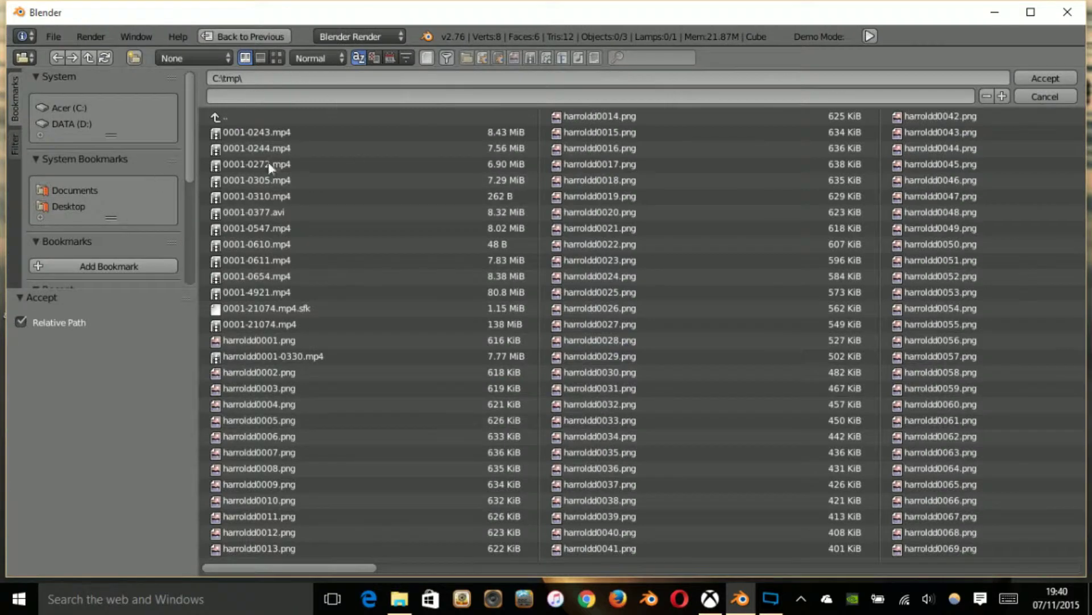
click(64, 205)
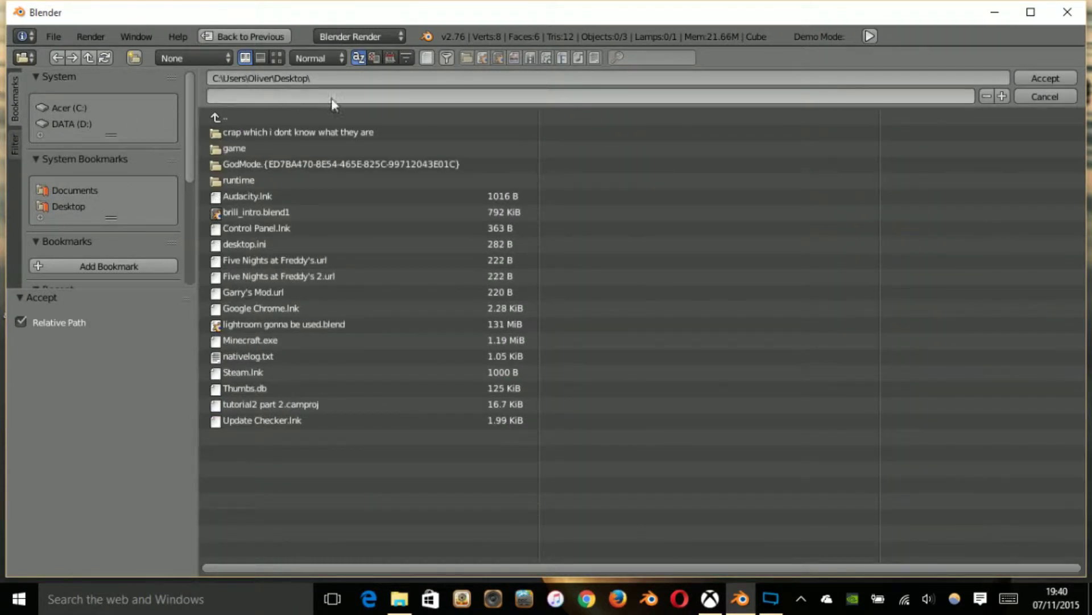
click(1024, 79)
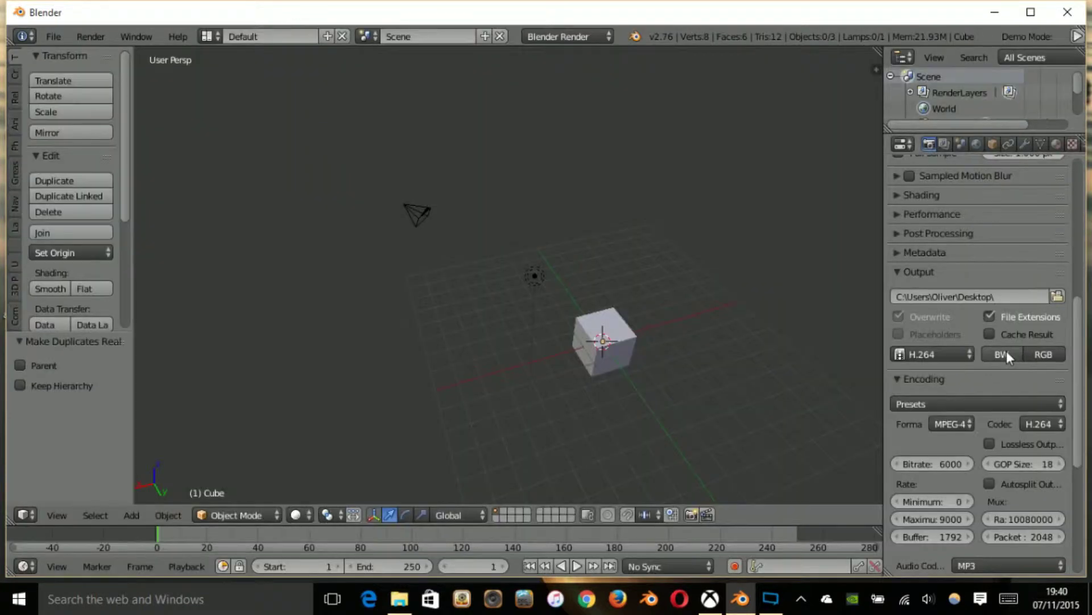
scroll(1001, 330, up, 8)
Step: Delete all objects in the default scene, including the cube, camera and lamp
middle_drag(556, 269, 576, 300)
key(a)
key(a)
key(x)
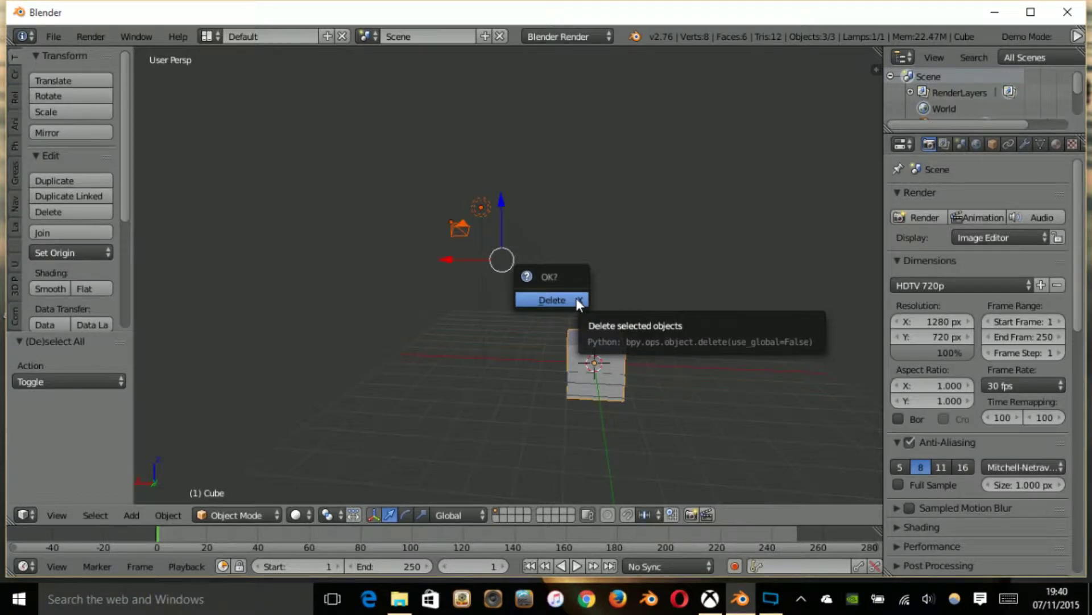
click(576, 299)
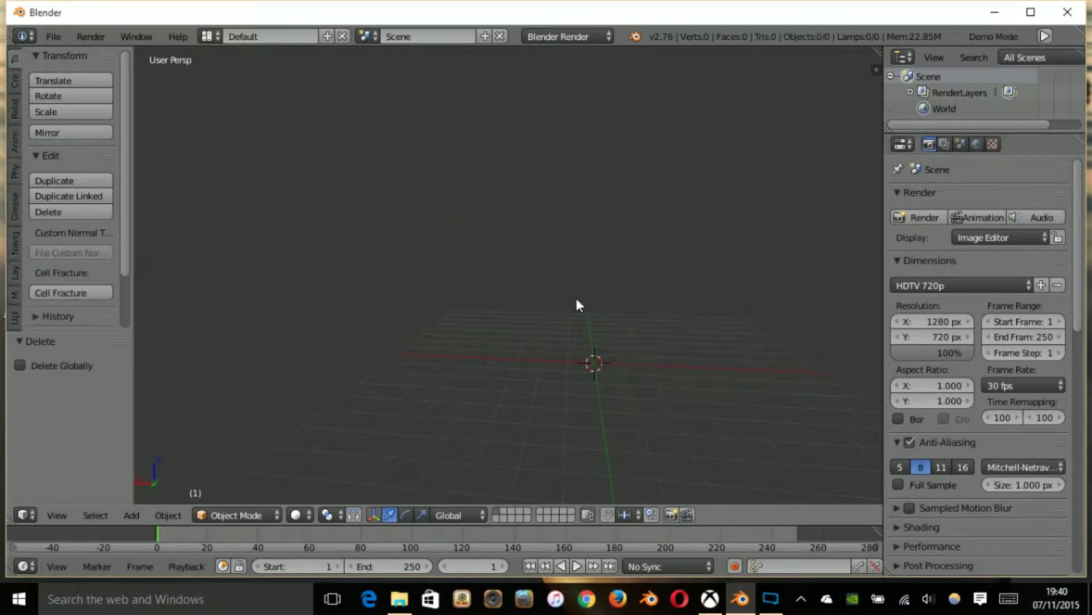
Step: Append the LIGHTROOM object from "lightroom gonna be used.blend" on the Desktop and frame it in the view
click(53, 37)
click(64, 325)
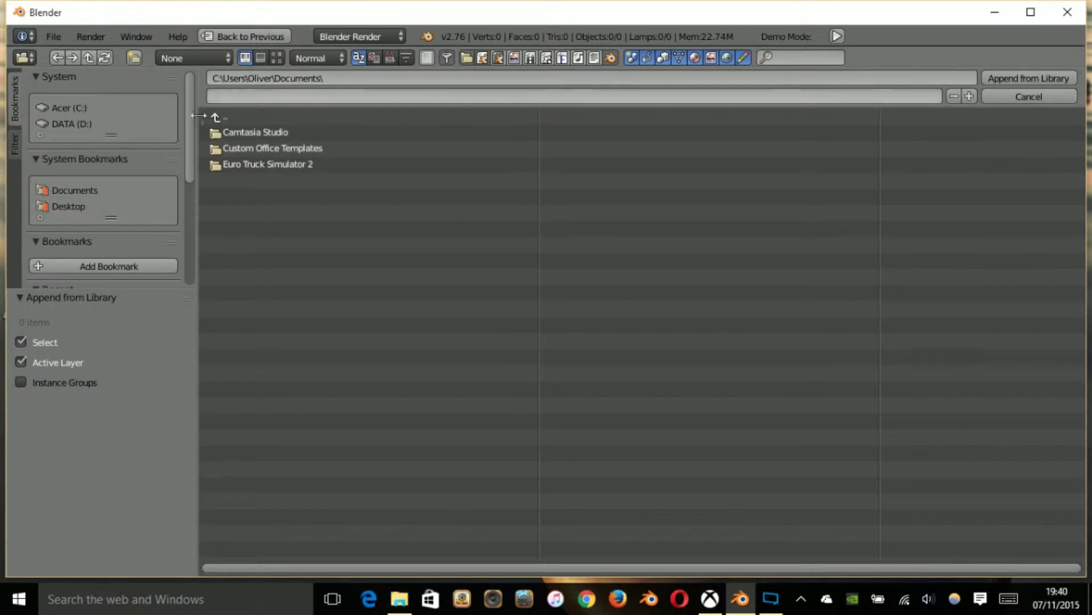
click(230, 122)
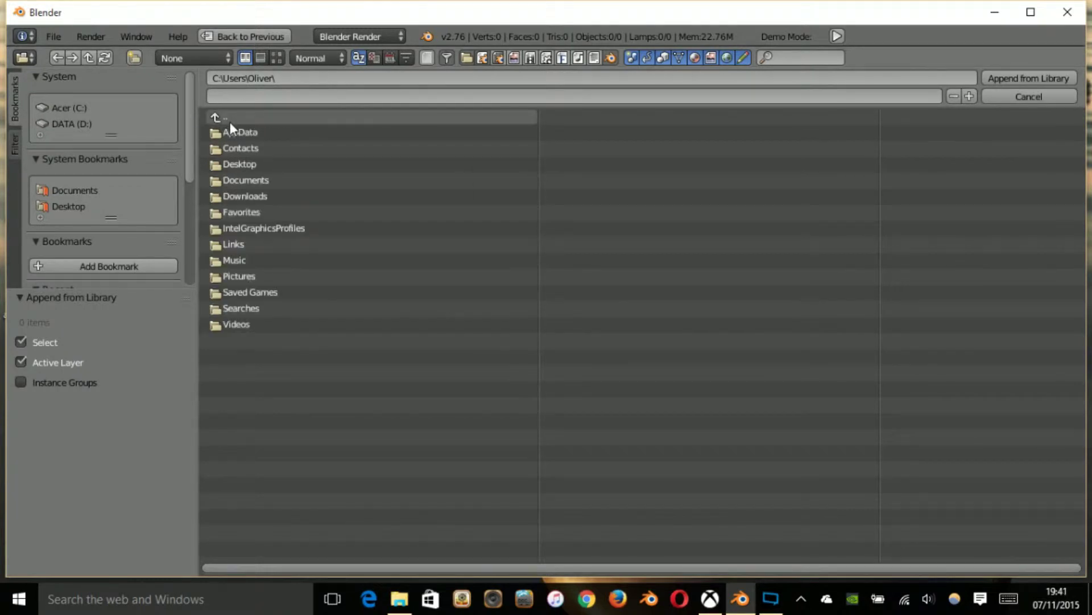
click(88, 204)
double_click(277, 194)
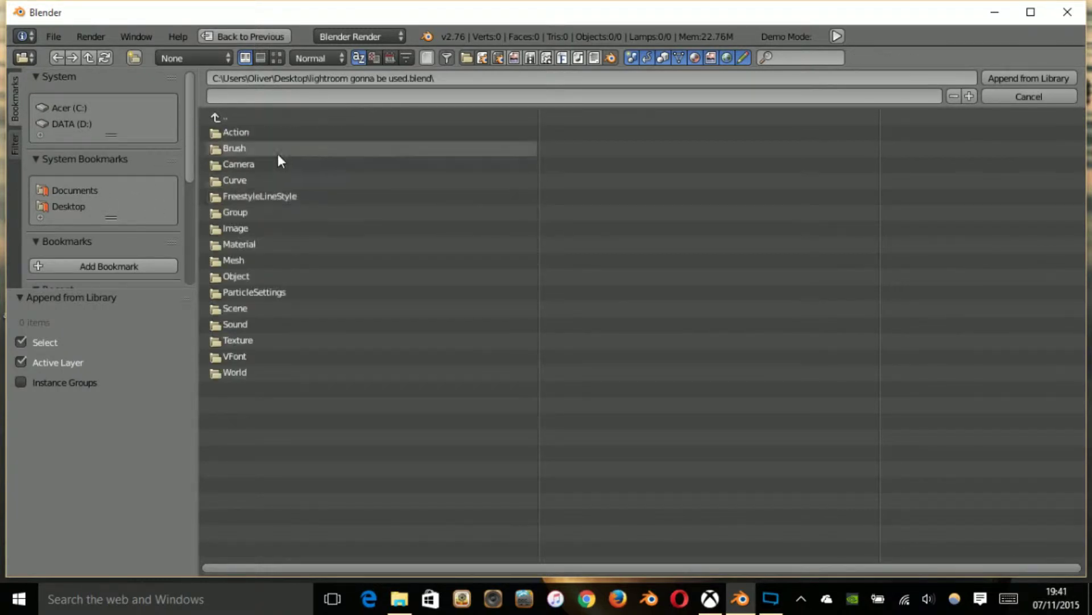
double_click(273, 278)
click(288, 196)
click(288, 195)
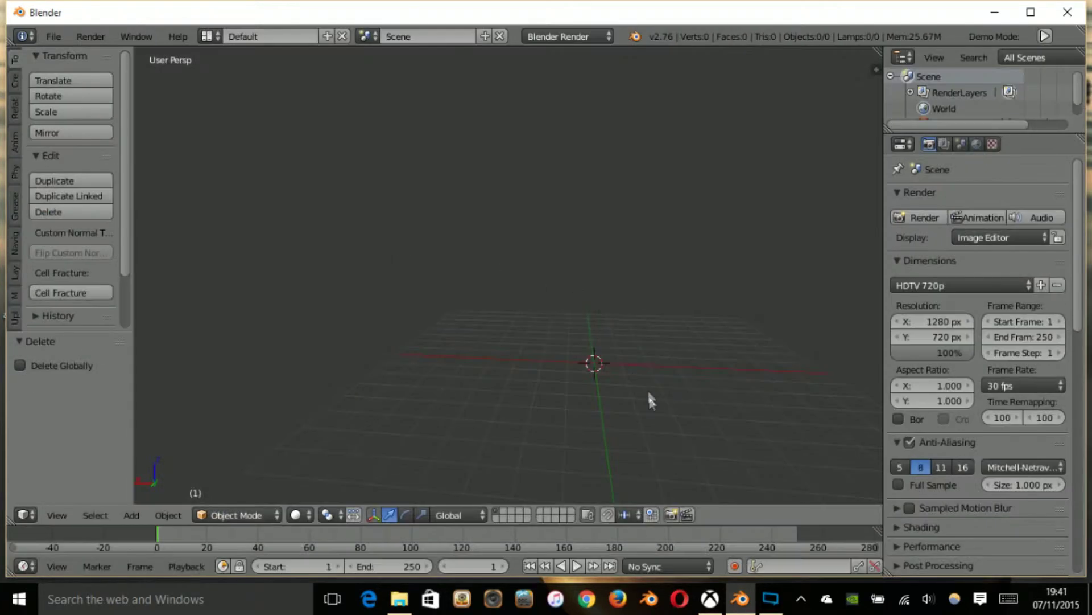
scroll(1039, 102, down, 1)
key(Home)
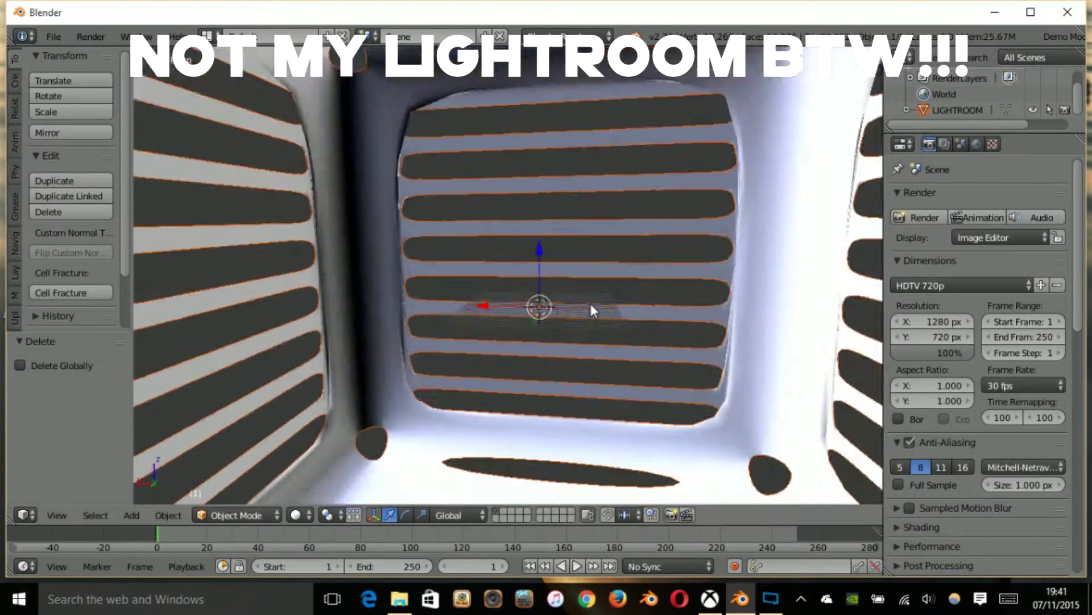
Step: Select the lightroom object and examine its material settings, including the emission under Shading
right_click(594, 204)
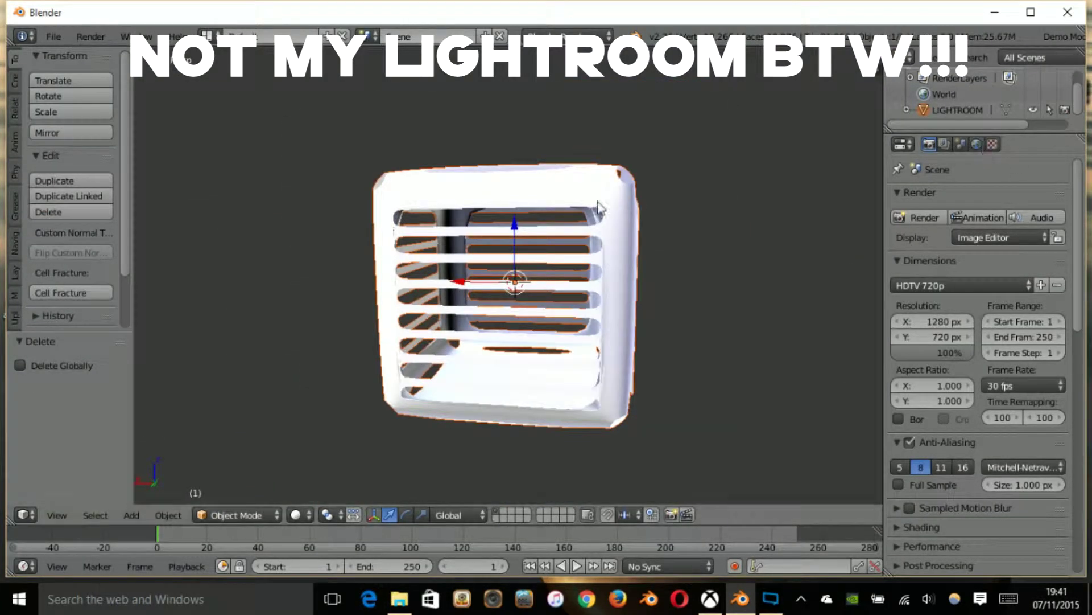
click(1055, 145)
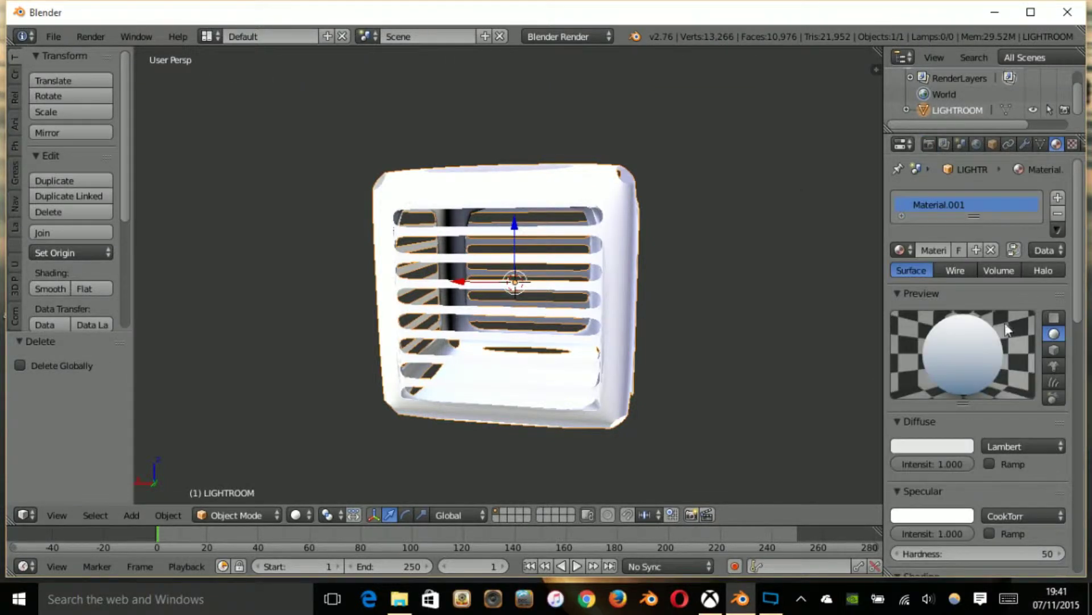
scroll(596, 316, down, 2)
scroll(598, 316, up, 8)
middle_drag(581, 323, 401, 407)
Step: Preview the lightroom in Rendered viewport shading and return the viewport to Solid
click(295, 514)
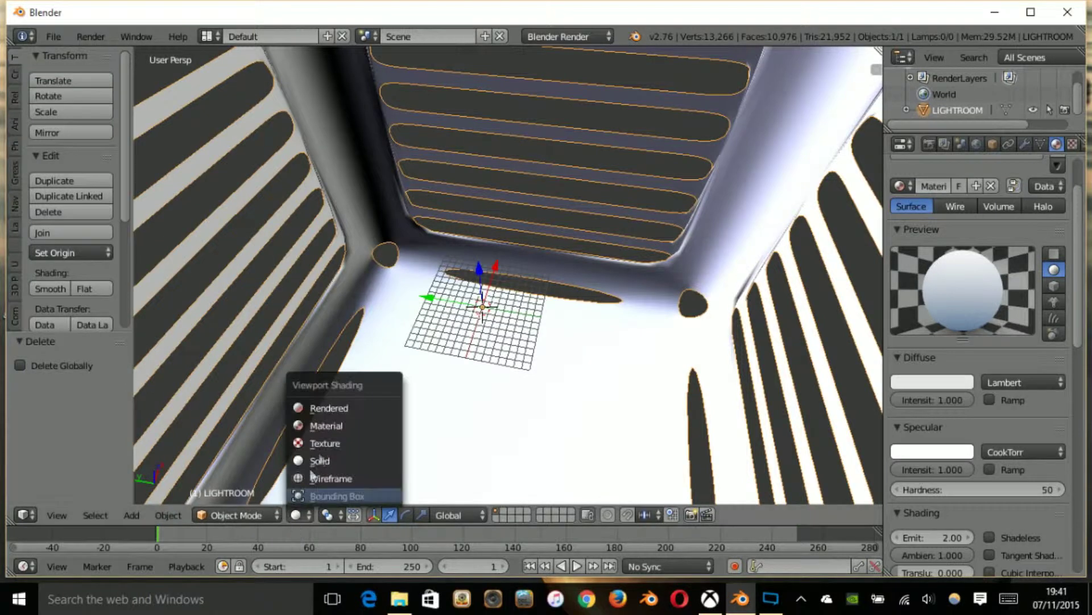
click(328, 408)
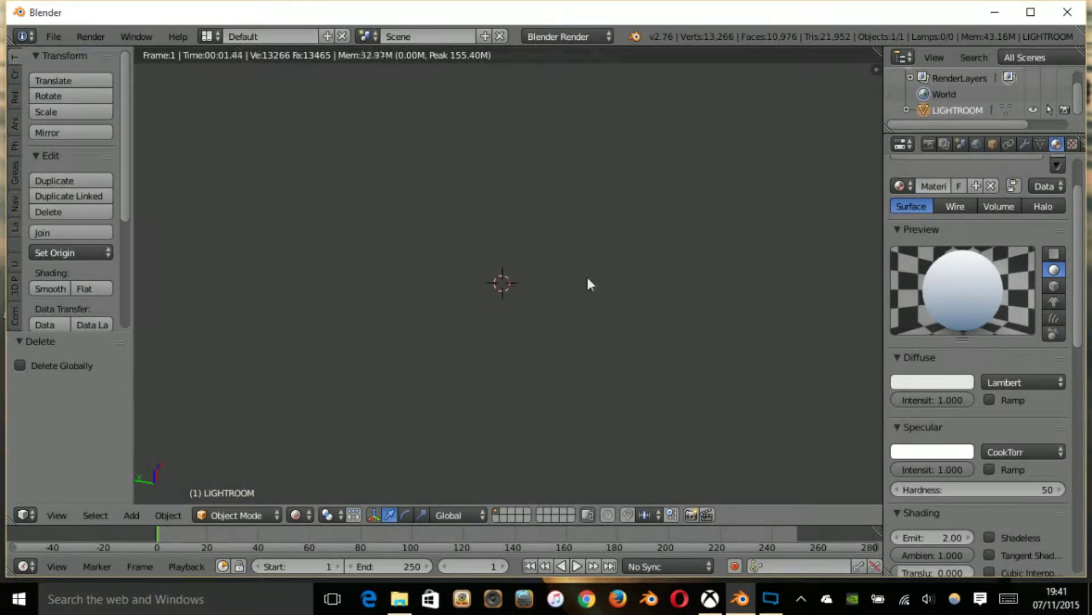
click(296, 515)
click(318, 456)
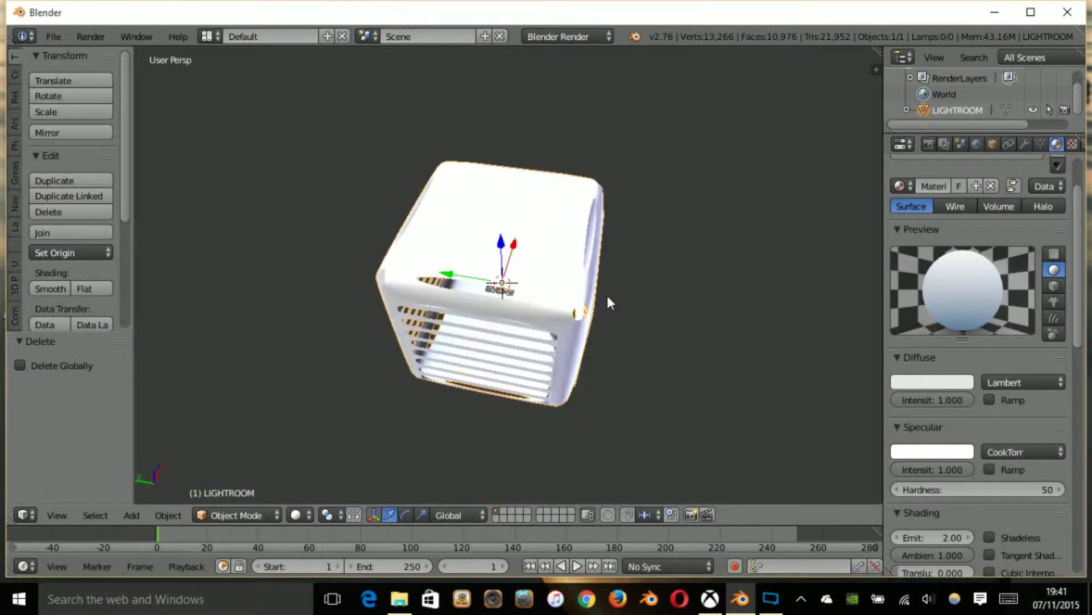
scroll(606, 295, up, 5)
scroll(664, 295, down, 5)
Step: In the render settings' Shading options, set the Alpha mode to Transparent
click(992, 144)
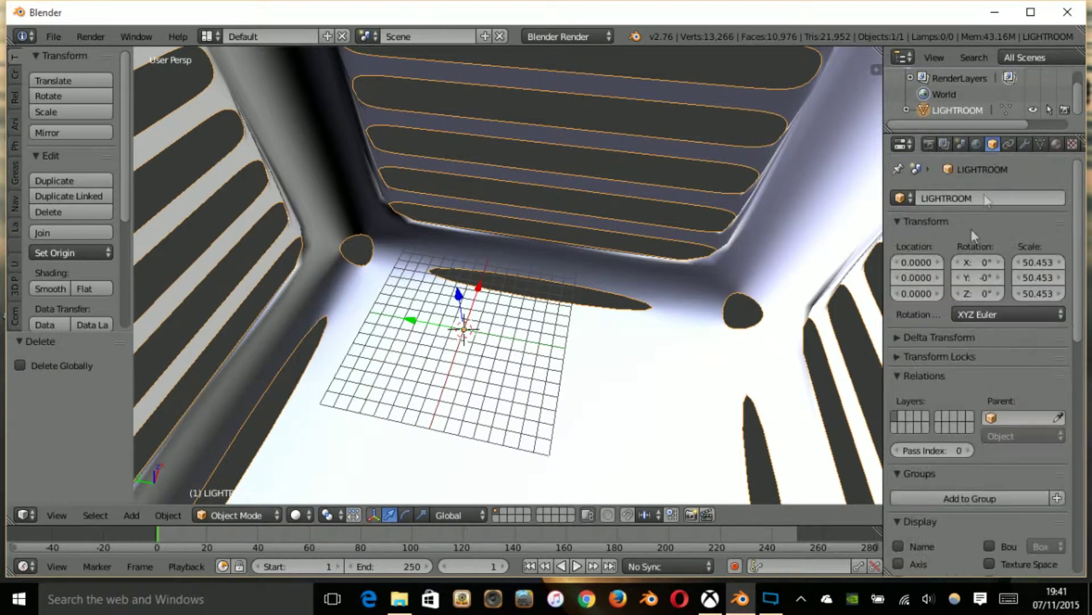
click(930, 144)
scroll(1023, 353, down, 15)
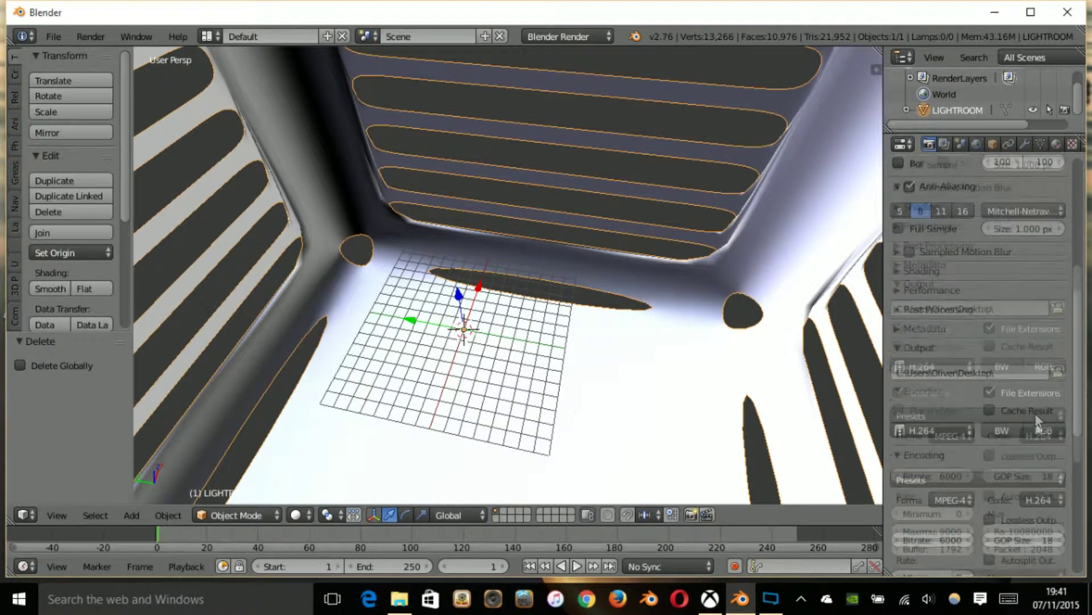
scroll(1045, 463, down, 5)
click(899, 390)
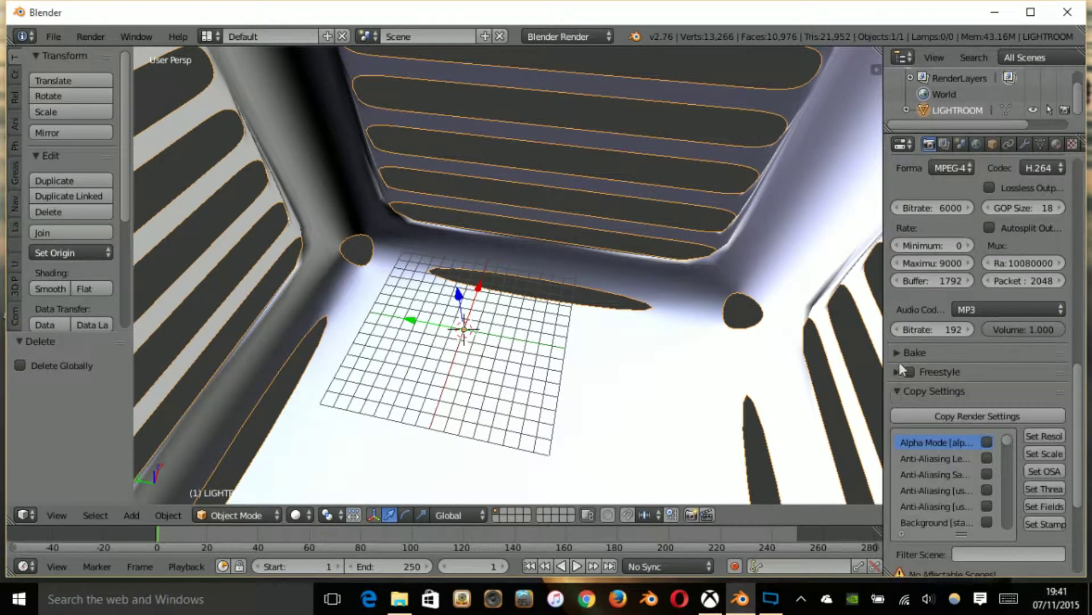
click(898, 352)
scroll(922, 341, up, 12)
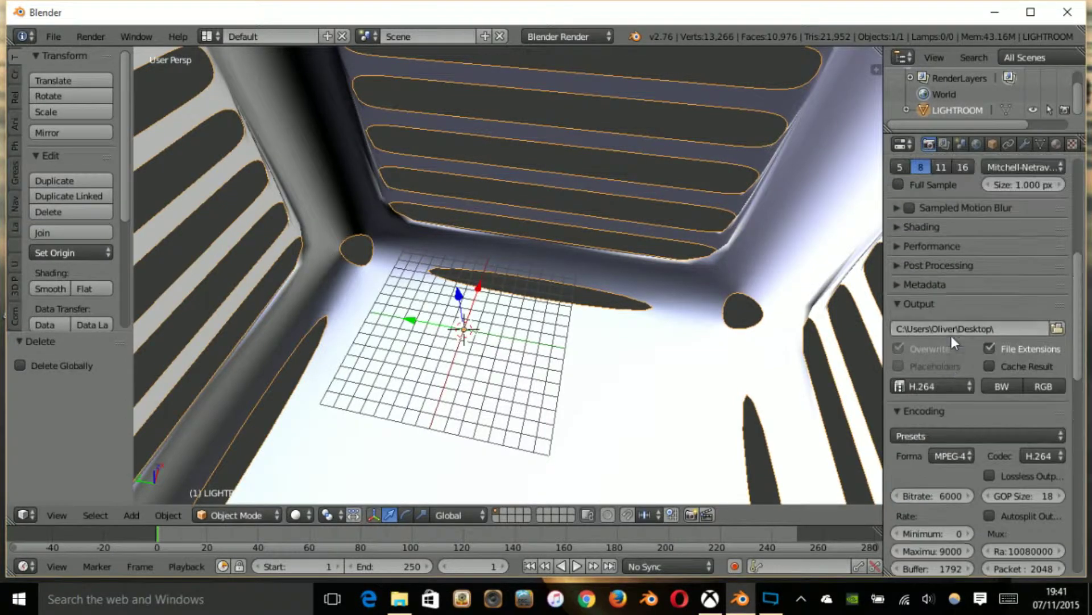
click(905, 227)
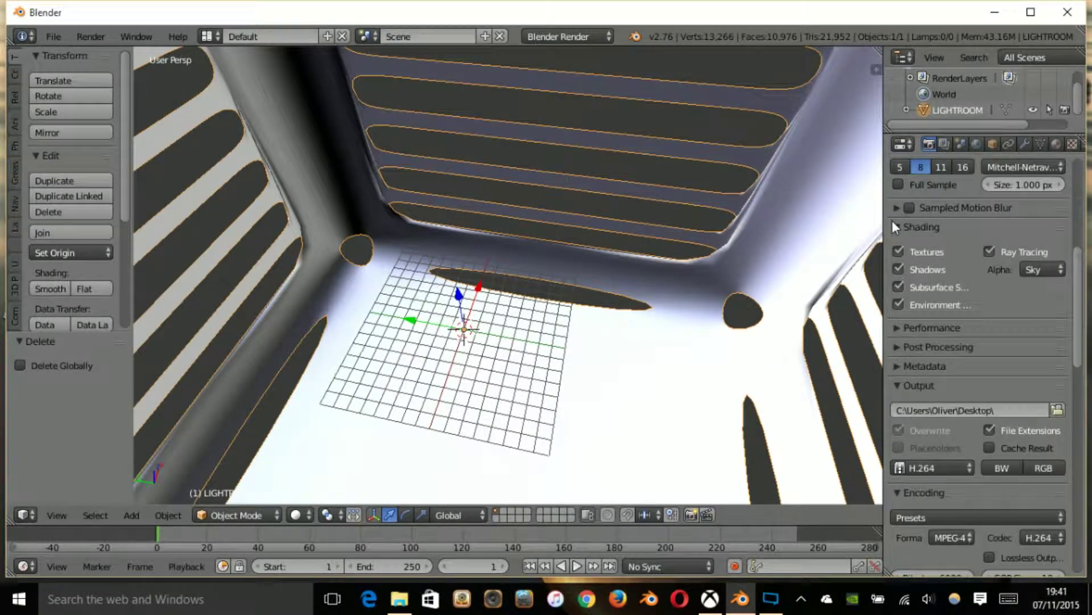
click(1031, 269)
click(1001, 234)
scroll(626, 404, up, 4)
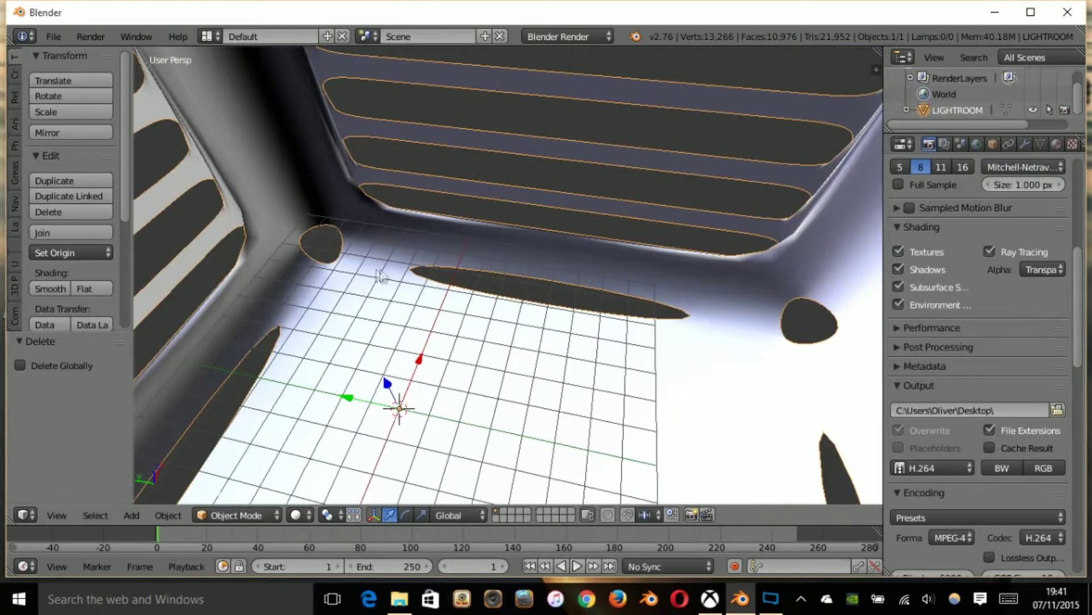
Step: Add a camera, clear its rotation and rotate it 90 degrees about the global X axis
middle_drag(417, 268, 558, 342)
key(shift+a)
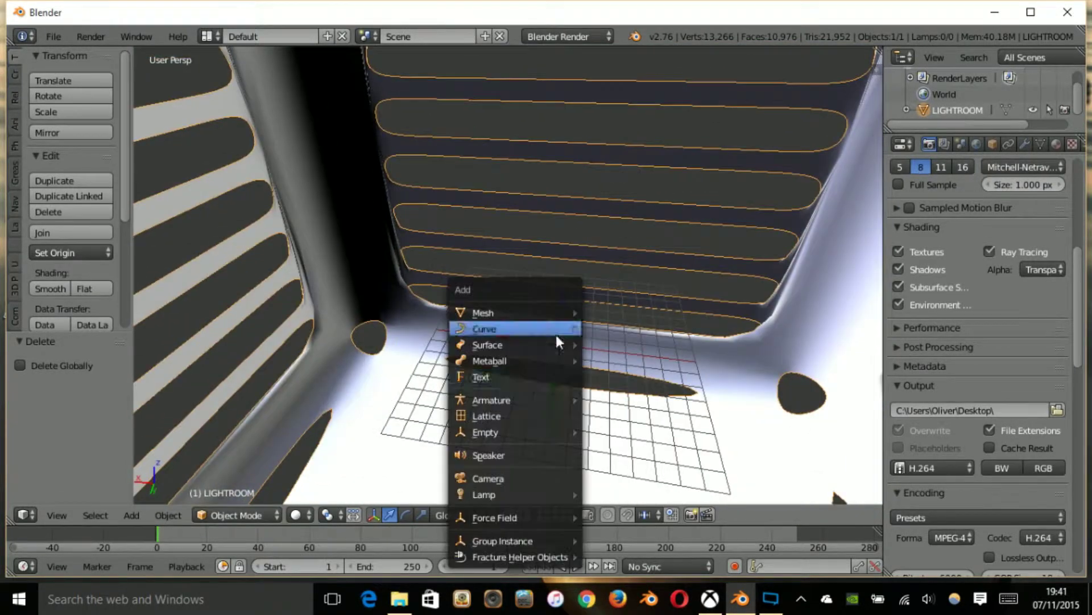
click(524, 473)
key(alt+r)
key(r)
key(x)
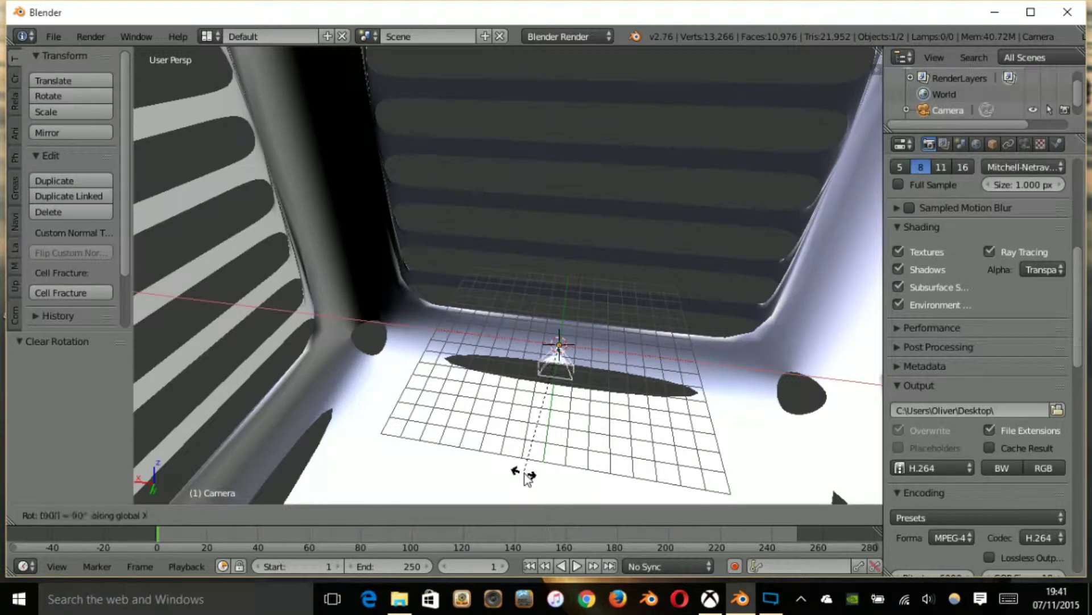
key(Return)
Step: Move the camera -9.555 along the Y axis and look through it
middle_drag(527, 473, 379, 444)
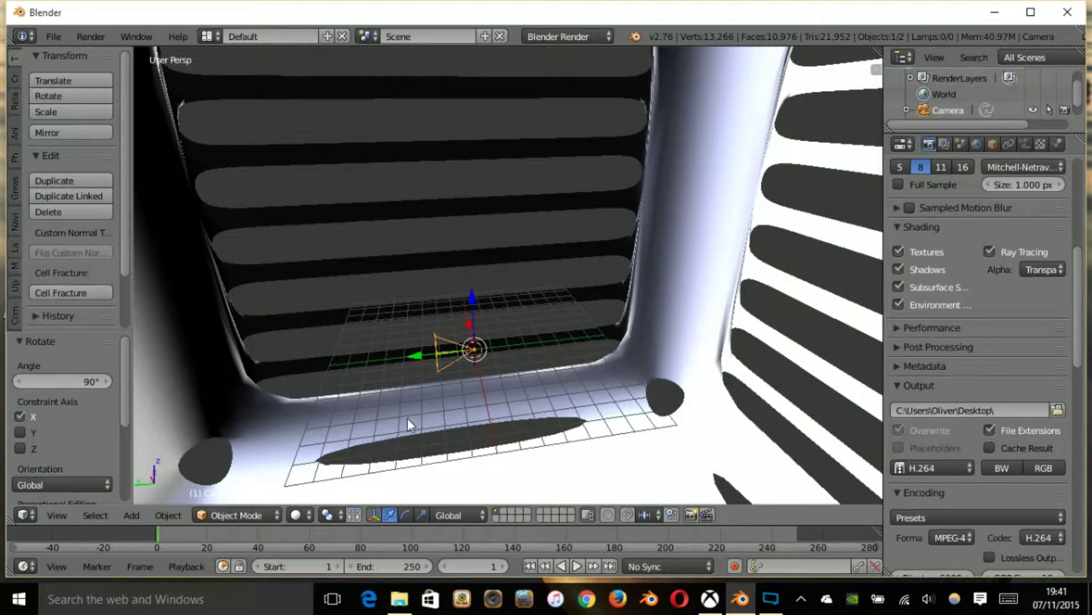
key(g)
key(y)
click(561, 331)
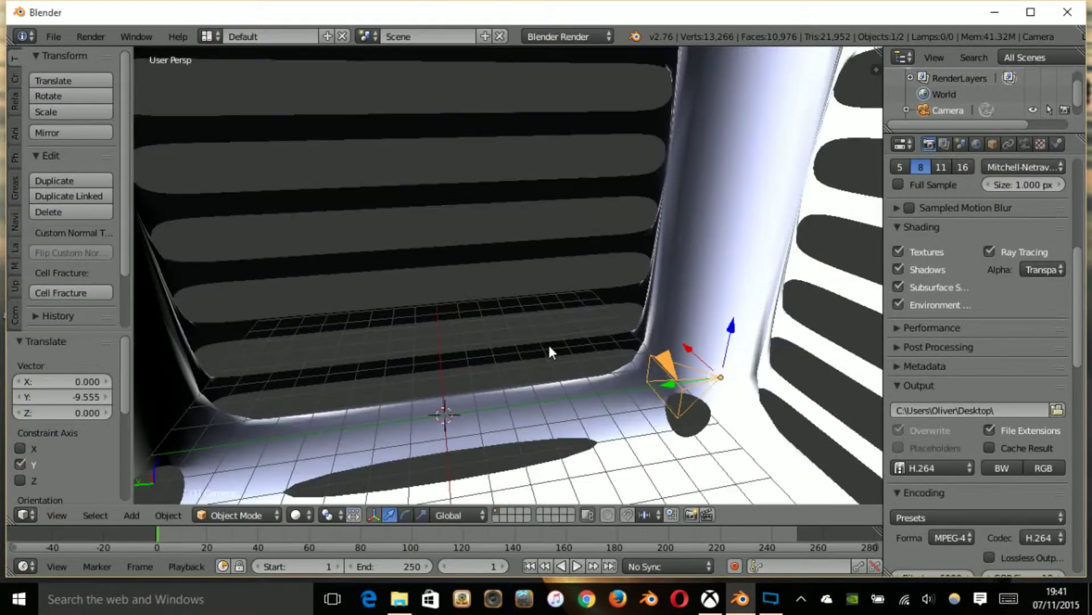
key(KP_0)
Step: Add a text object and rotate it 90 degrees about the X axis to face the camera
key(shift+a)
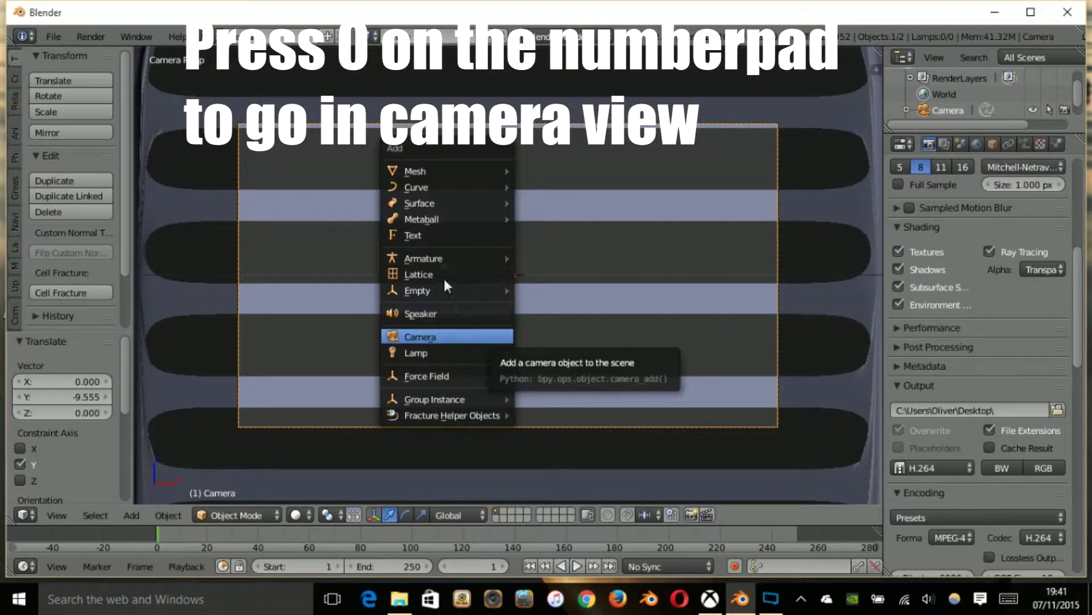
click(434, 239)
text(rx90)
key(Return)
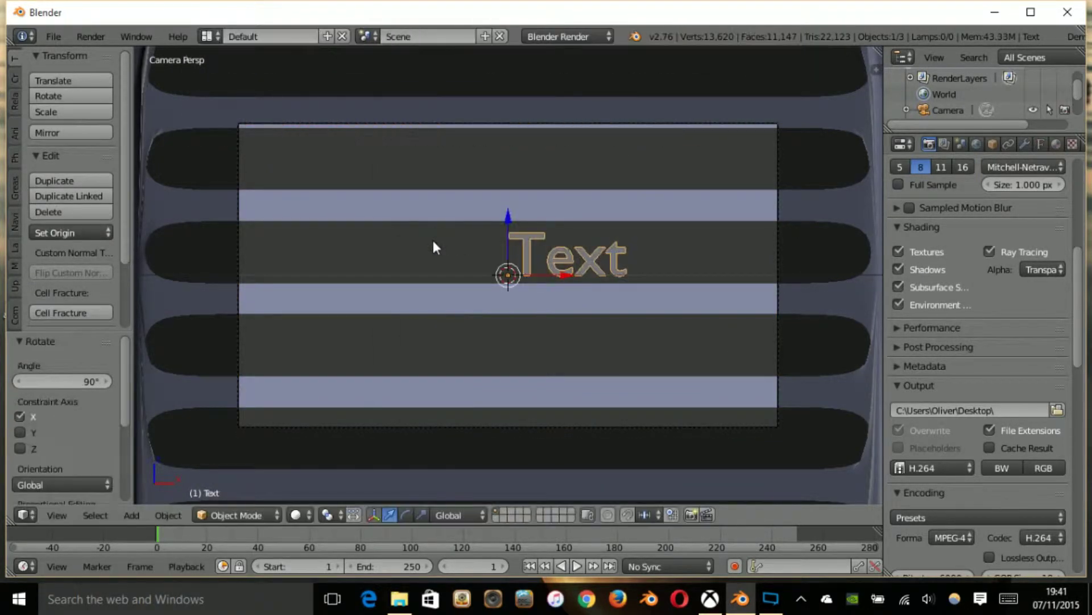
Step: Set the text's paragraph alignment to Center
click(1039, 144)
scroll(974, 373, down, 8)
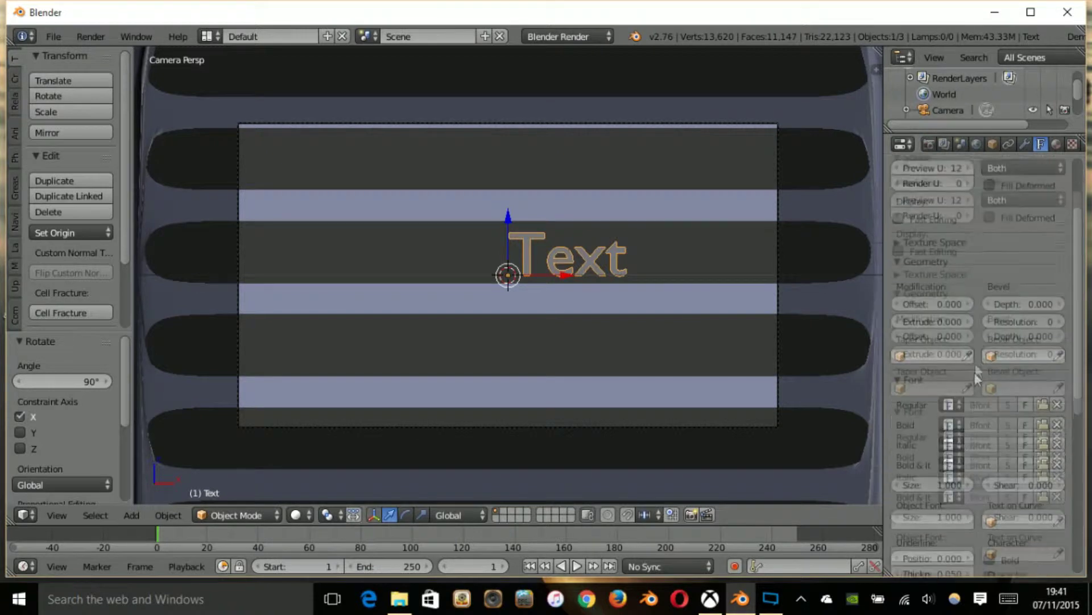
click(941, 488)
Step: Replace the text object's content with "Name" and return to Object Mode
key(Tab)
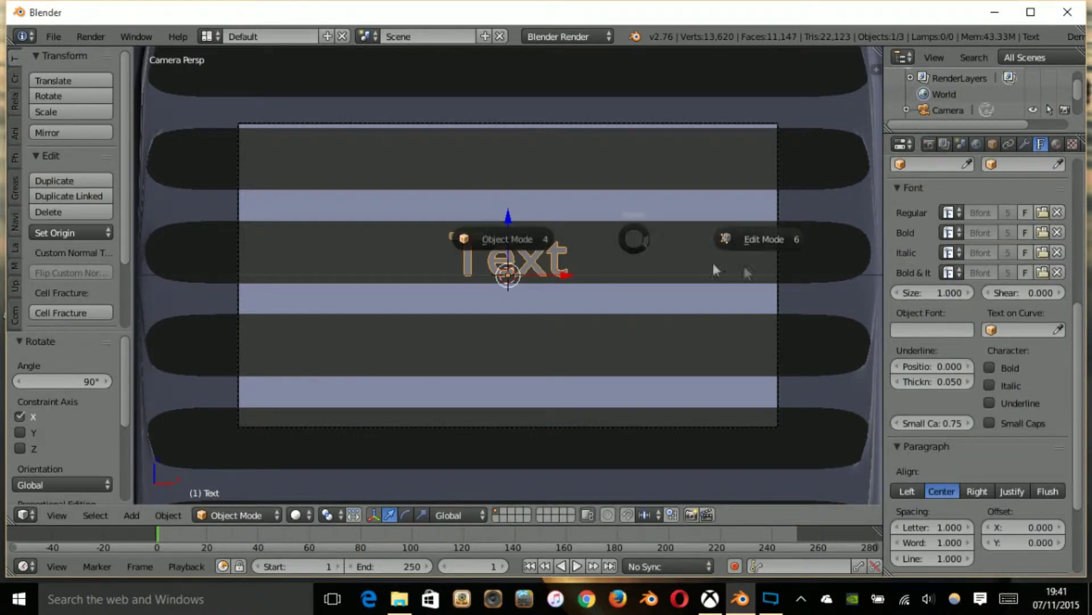
click(762, 256)
key(BackSpace)
key(BackSpace)
key(BackSpace)
key(BackSpace)
text(Name)
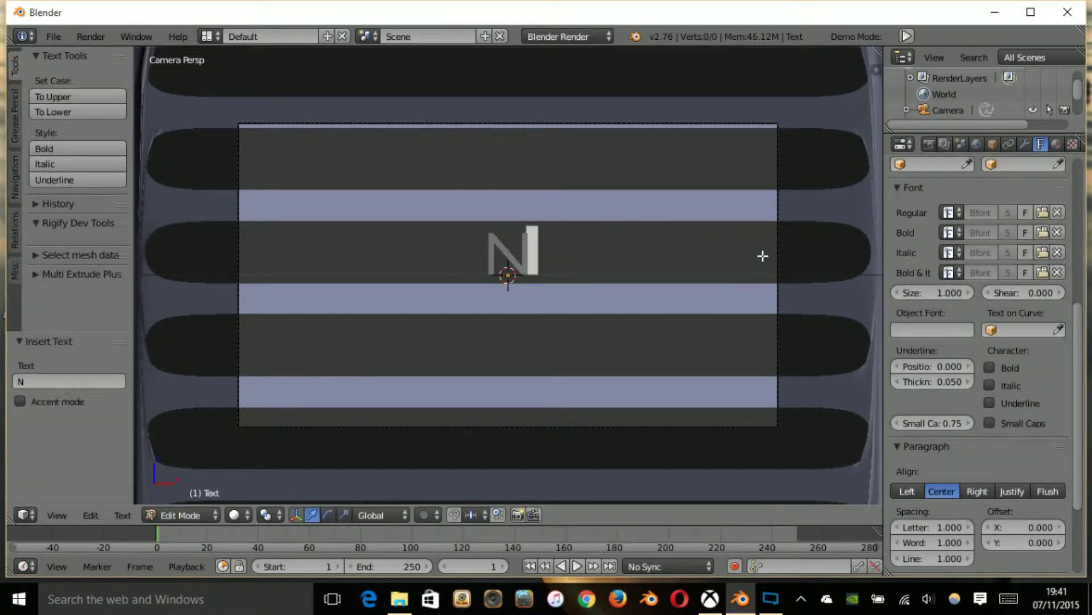
key(Tab)
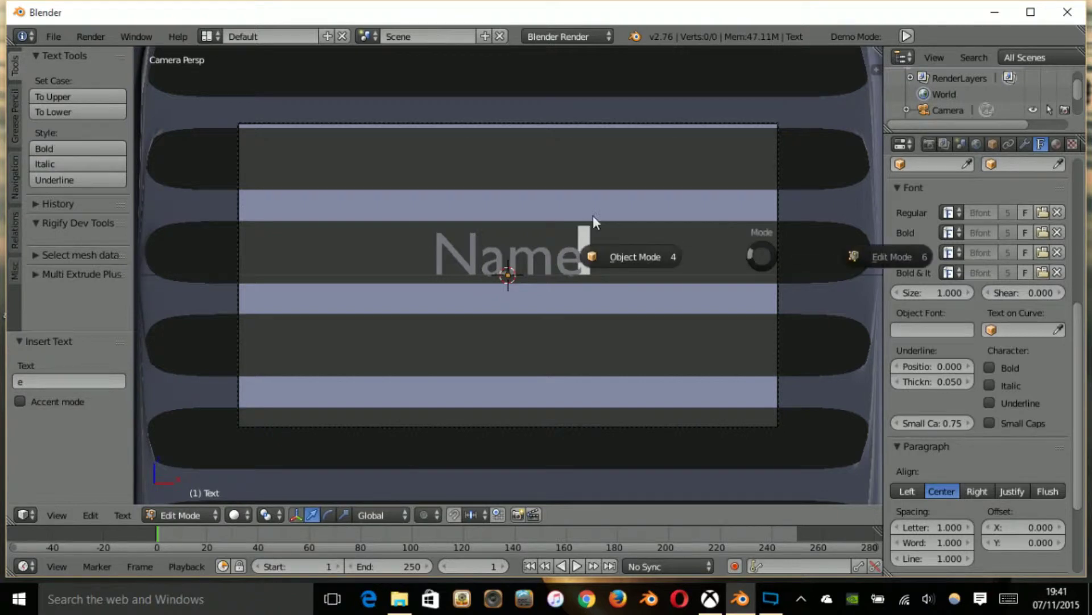
click(593, 216)
Step: Load Android Hollow.ttf from D:\Downloads\LeyveKit v1\1000 Subs\Fonts as the text's regular font
click(1046, 214)
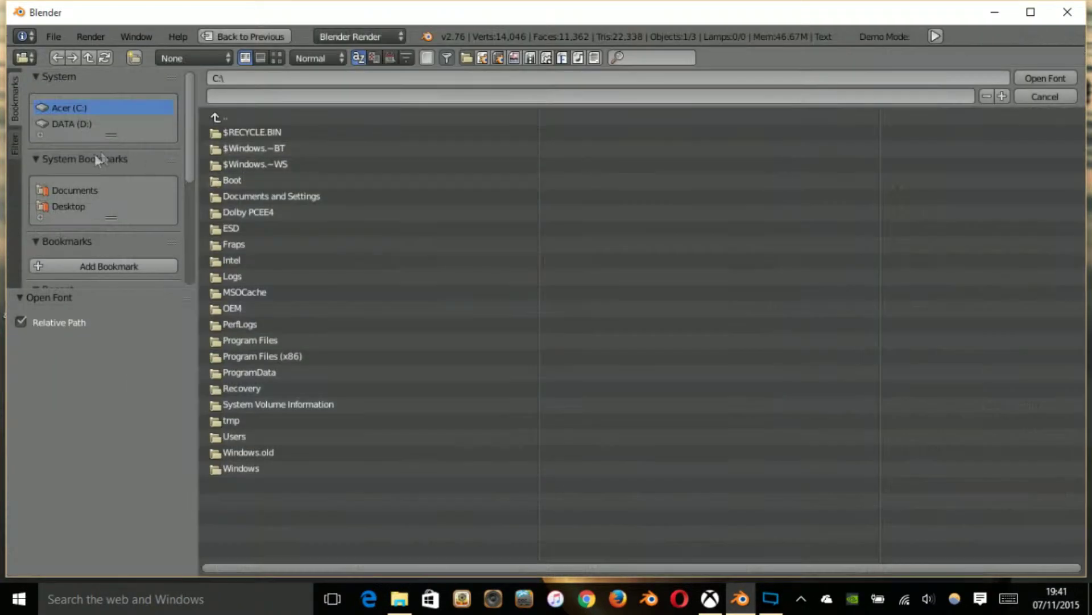
click(75, 124)
click(270, 180)
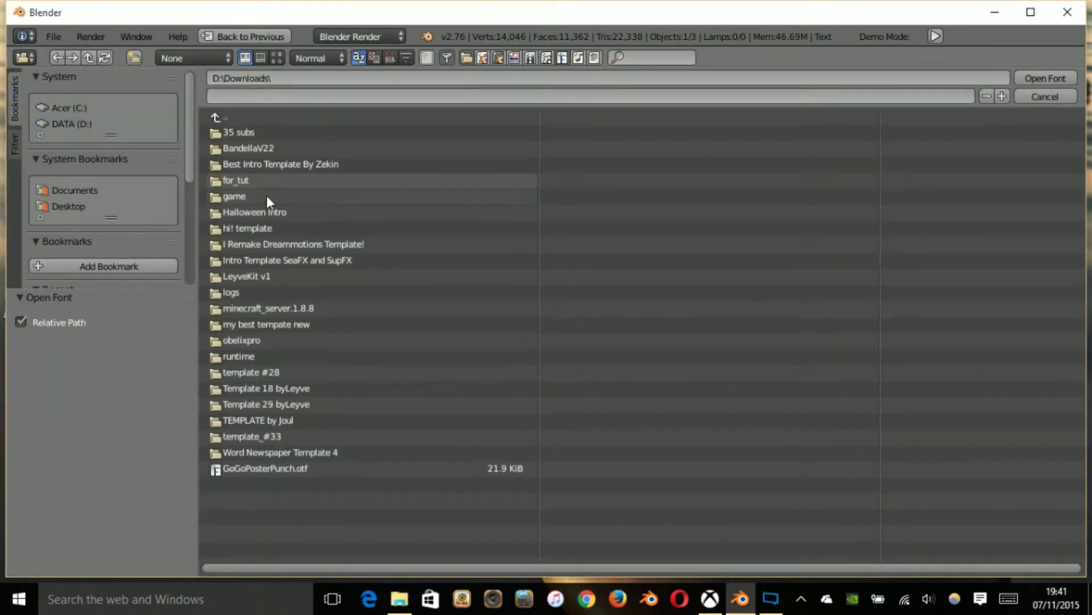
click(250, 276)
click(239, 132)
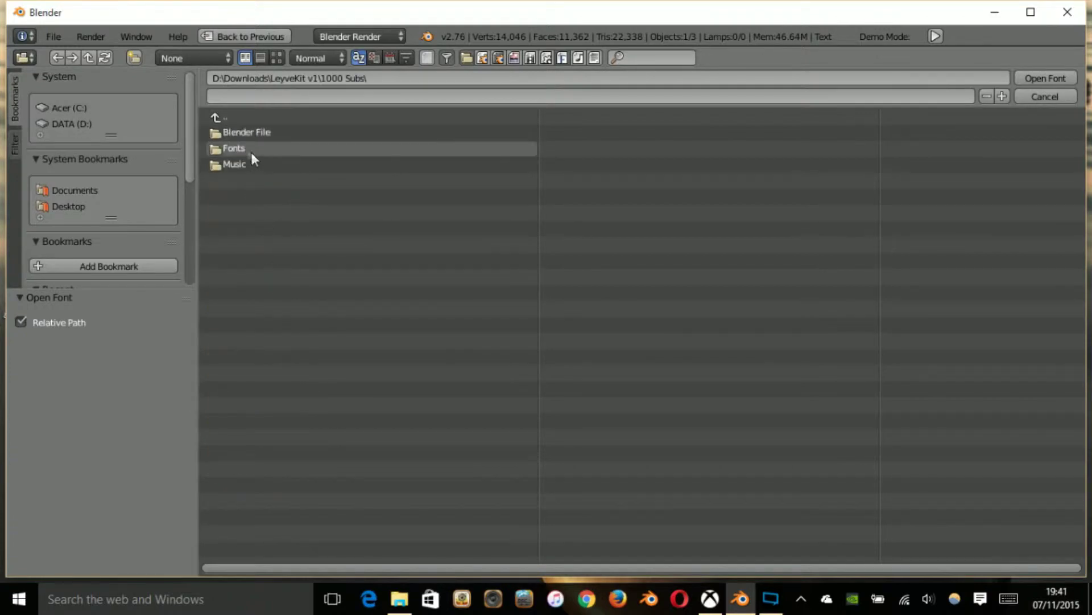
click(253, 149)
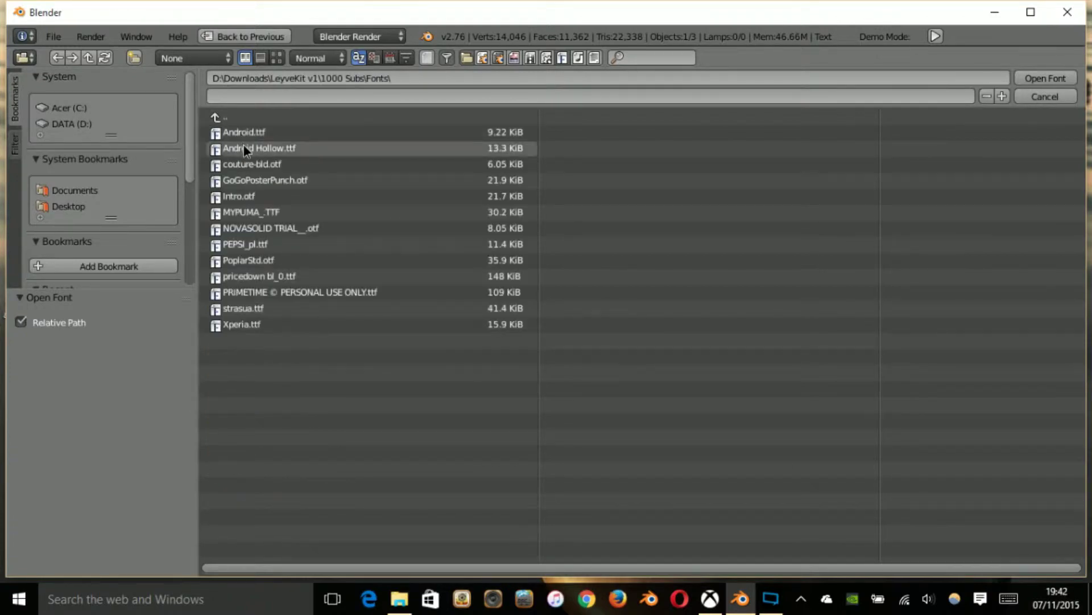
double_click(244, 146)
Step: Load Android.ttf from the same Fonts folder as the text's regular font
click(1044, 211)
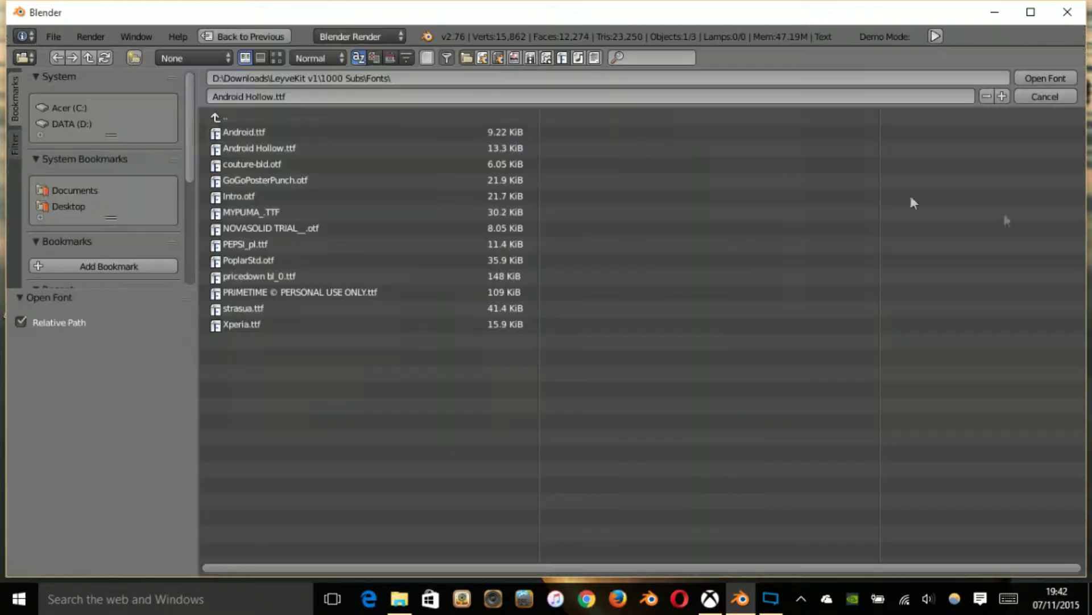
double_click(325, 132)
scroll(391, 203, up, 2)
scroll(427, 247, down, 3)
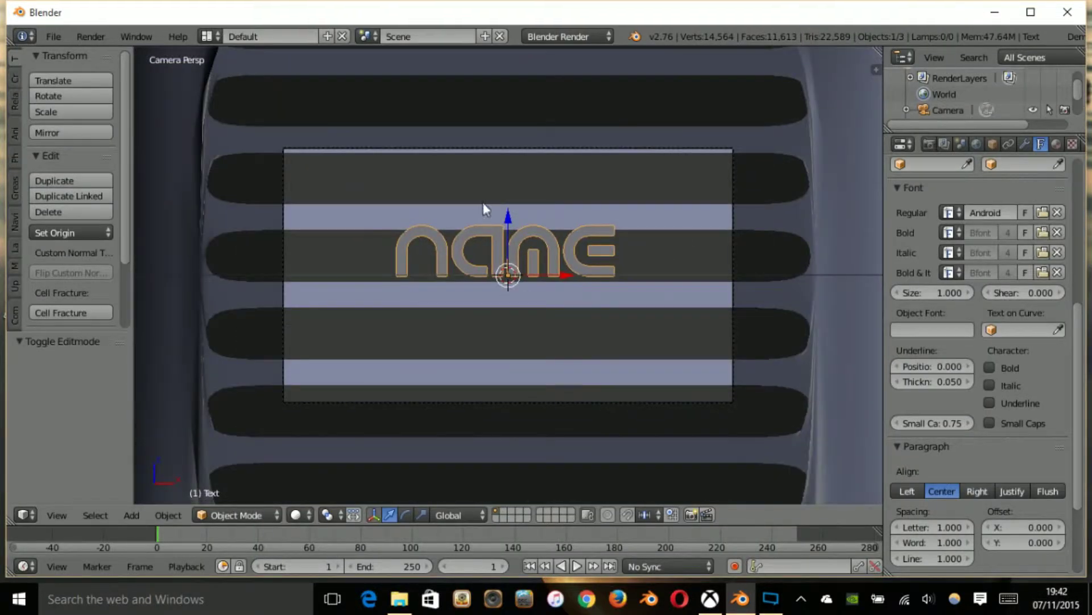
Step: Set the text's origin to its geometry, trying Bounds Center and settling on Median Center
click(46, 233)
click(91, 271)
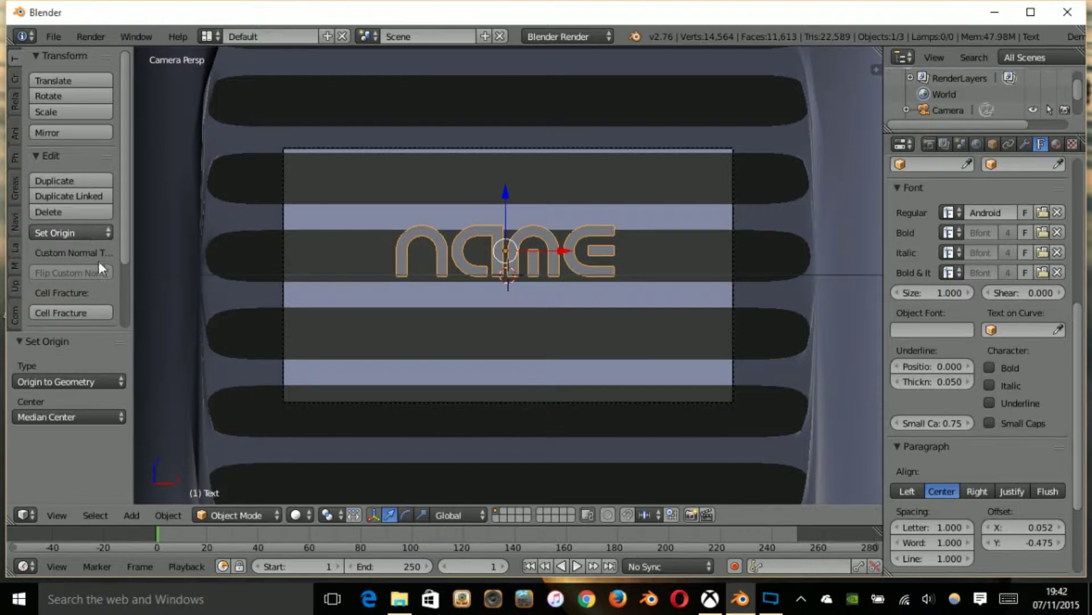
click(63, 417)
click(70, 373)
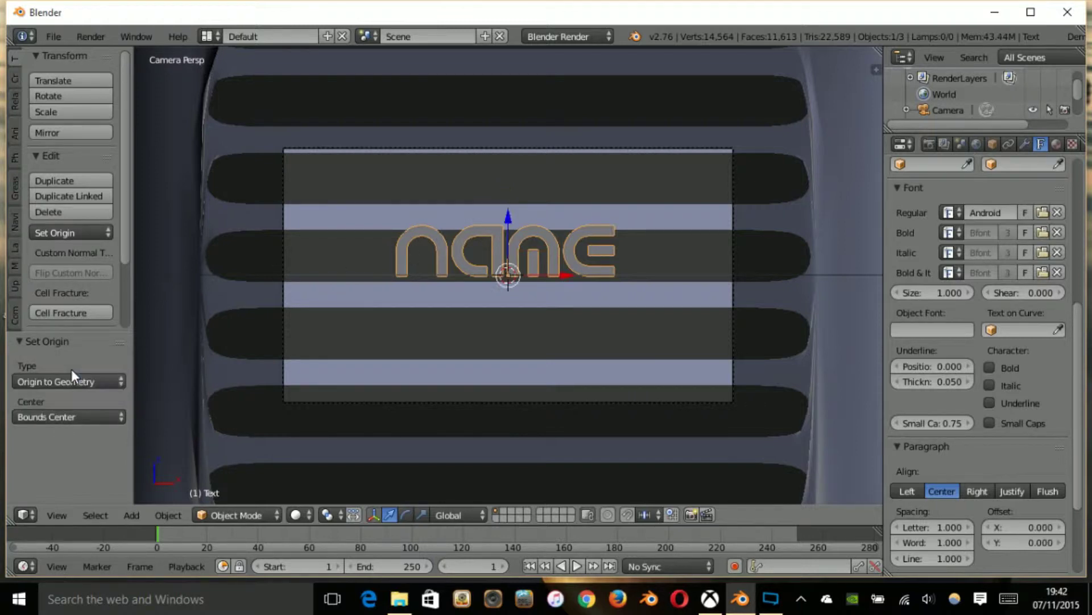
click(100, 414)
click(44, 411)
click(70, 234)
click(92, 268)
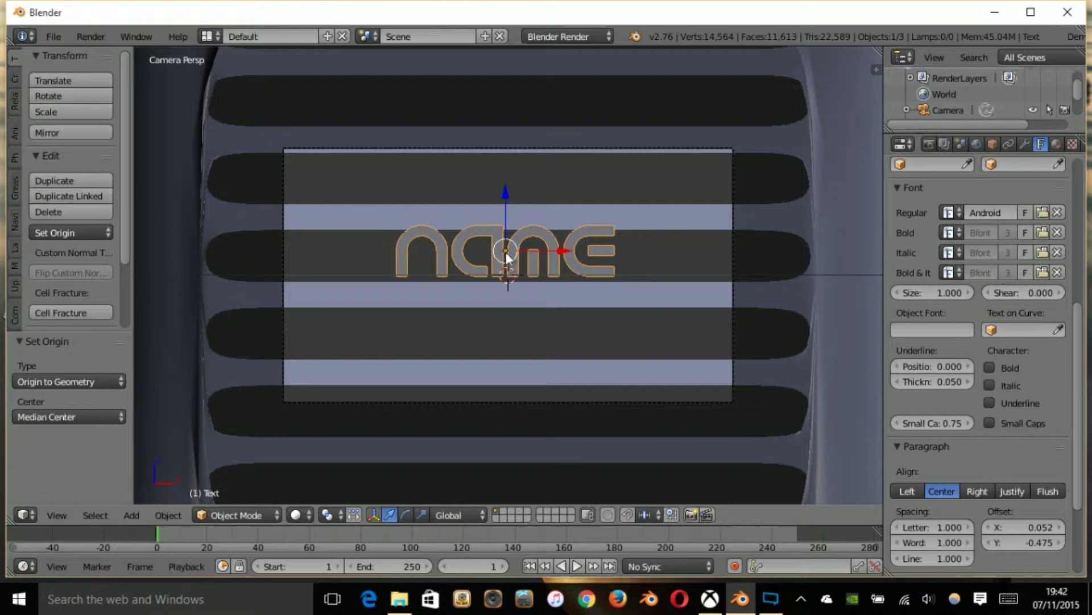
key(r)
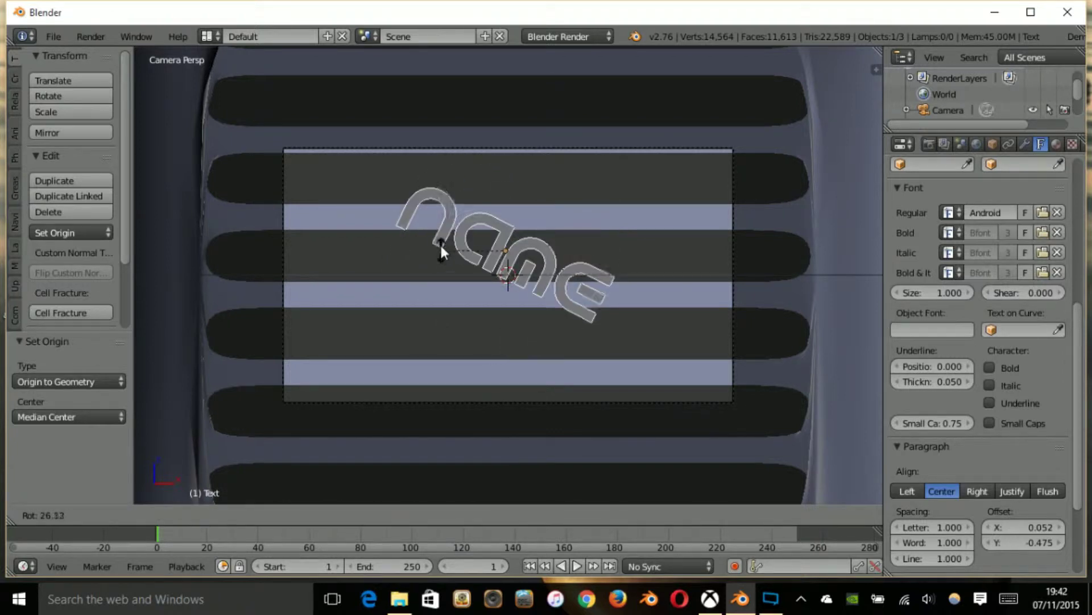
key(r)
key(Escape)
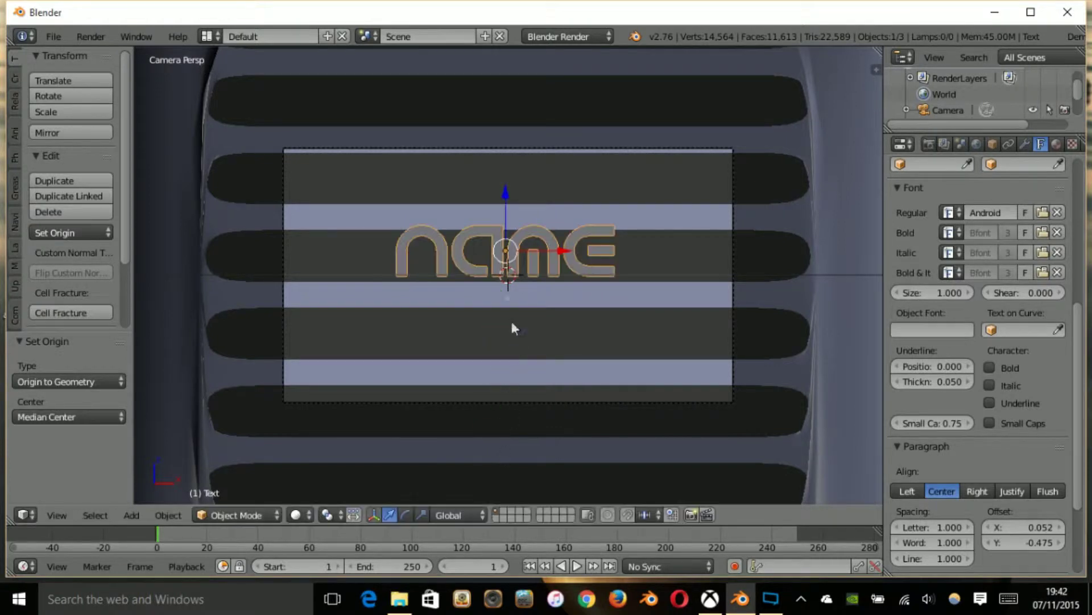
Step: Lower the text by 0.466 along the Z axis onto the grid center, checking it through the camera
drag(507, 193, 511, 217)
middle_drag(511, 216, 238, 331)
key(KP_0)
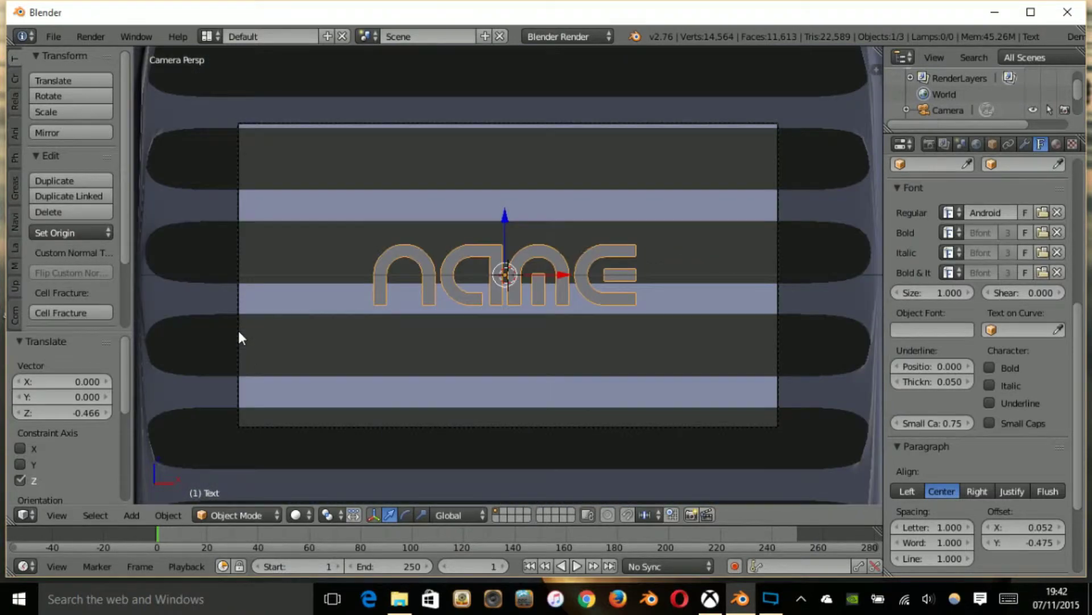
Step: Render a test image of the camera view and close the render result
key(F12)
scroll(438, 347, down, 4)
key(Escape)
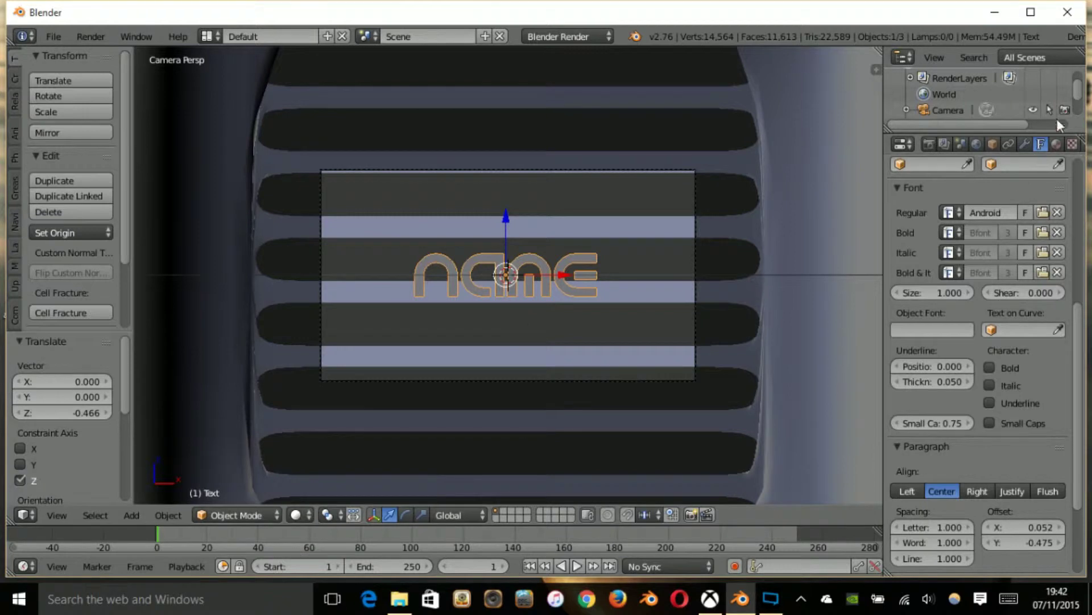
Step: Hide the LIGHTROOM object in the viewport, toggling its visibility to compare
scroll(1041, 111, down, 2)
click(1032, 101)
scroll(626, 283, up, 2)
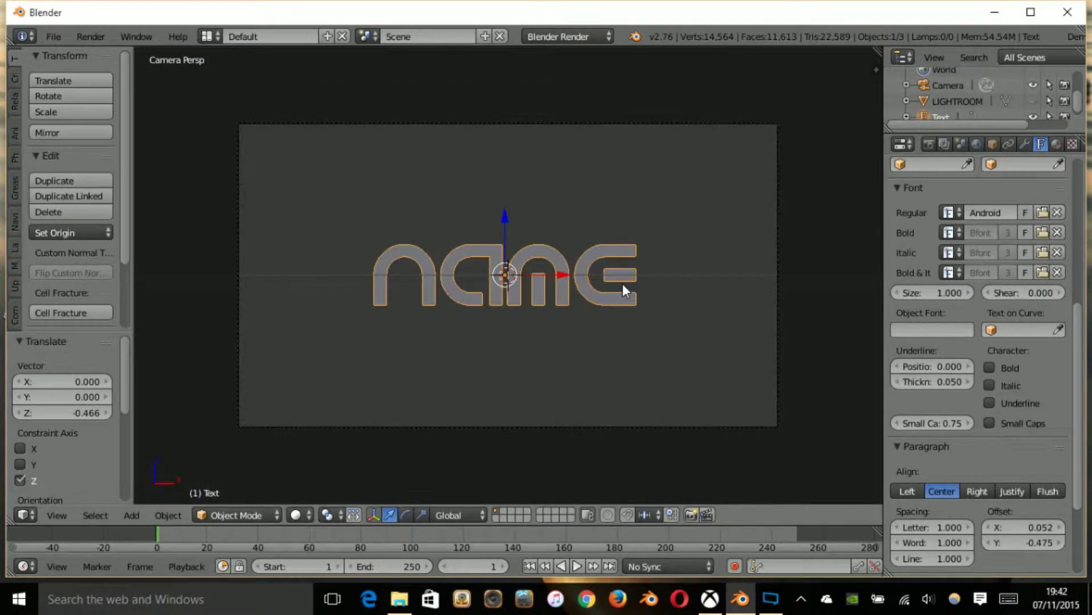
click(1033, 101)
click(1034, 101)
click(1033, 101)
click(1033, 101)
Step: Set the text's geometry to Extrude 0.15, bevel Depth 0.001 and bevel Resolution 32
scroll(680, 191, up, 3)
middle_drag(665, 230, 578, 334)
scroll(1033, 270, up, 3)
scroll(1032, 269, up, 2)
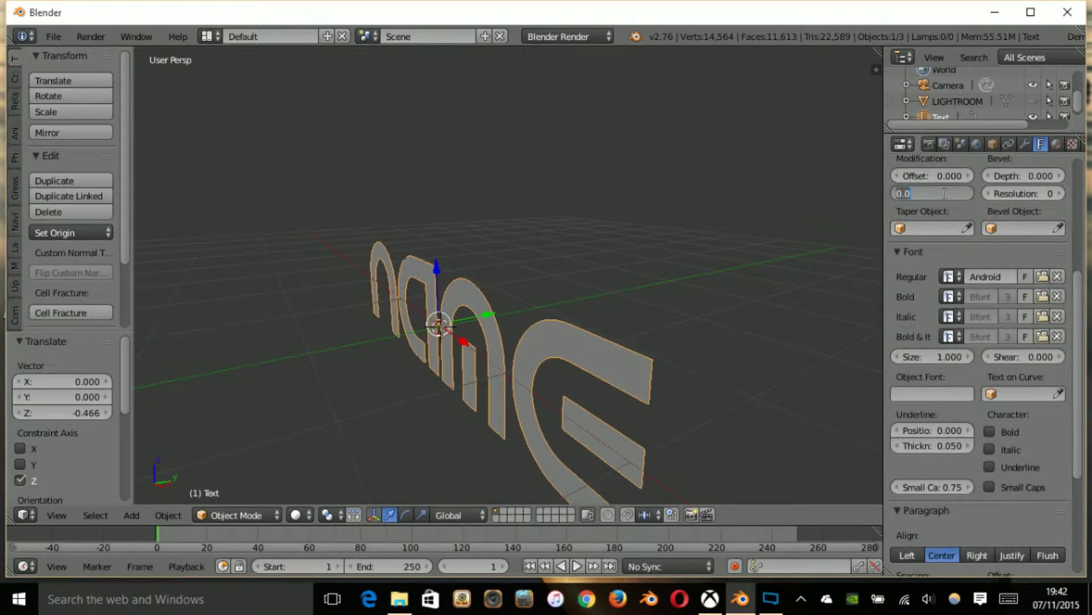
key(Return)
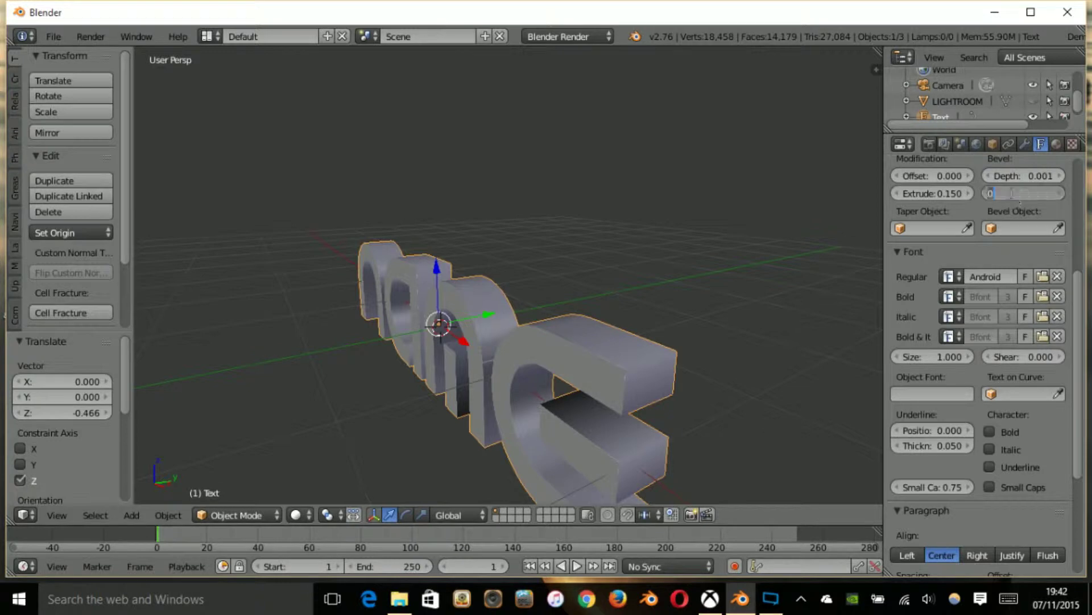
key(Return)
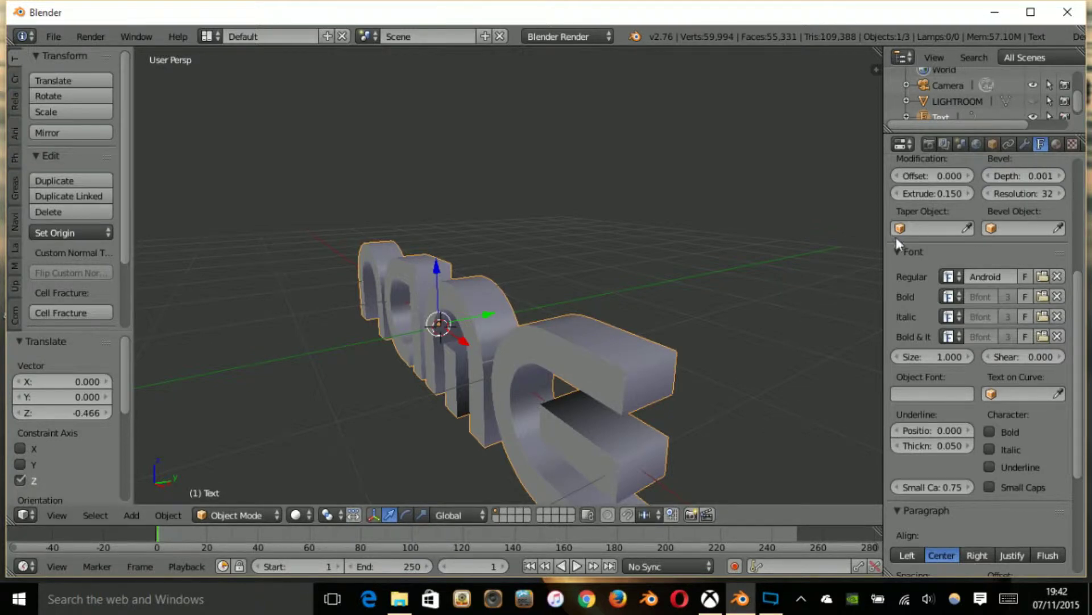
Step: Duplicate the text in place and give the copy a bevel Depth of 0 and an Extrude of 0.2
key(shift+d)
right_click(552, 371)
click(988, 176)
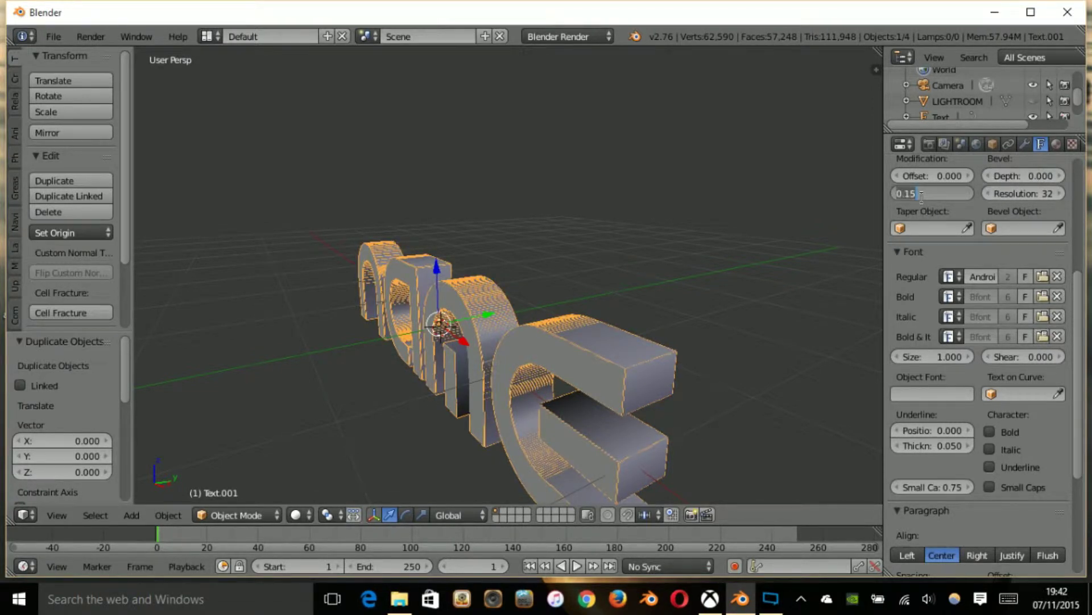
key(Return)
Step: Preview the two texts in Rendered viewport shading and return the viewport to Solid
middle_drag(606, 208, 513, 256)
click(295, 514)
click(319, 406)
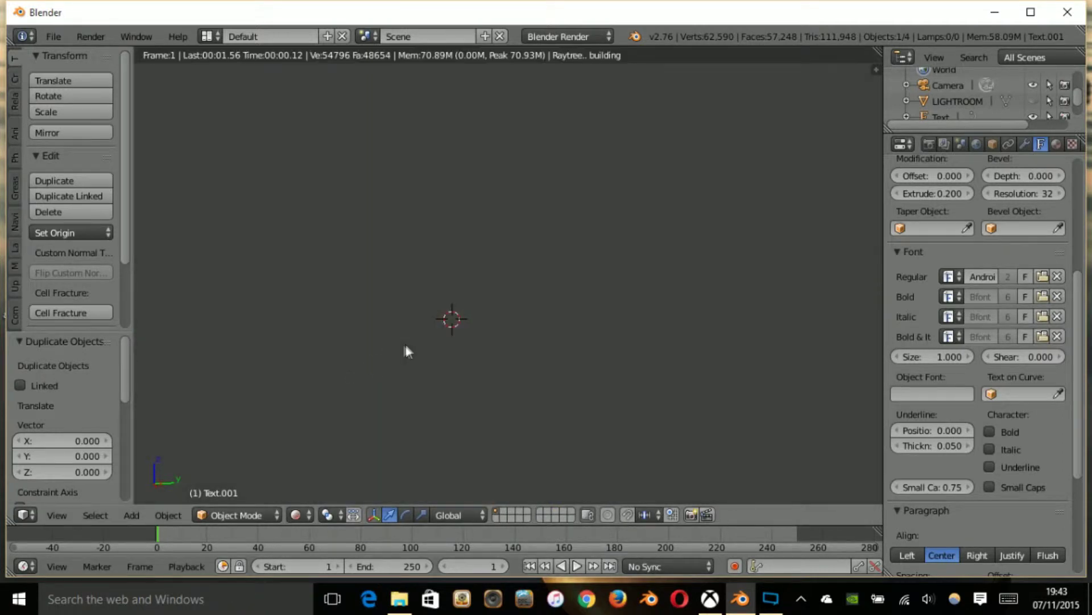
middle_drag(422, 357, 374, 493)
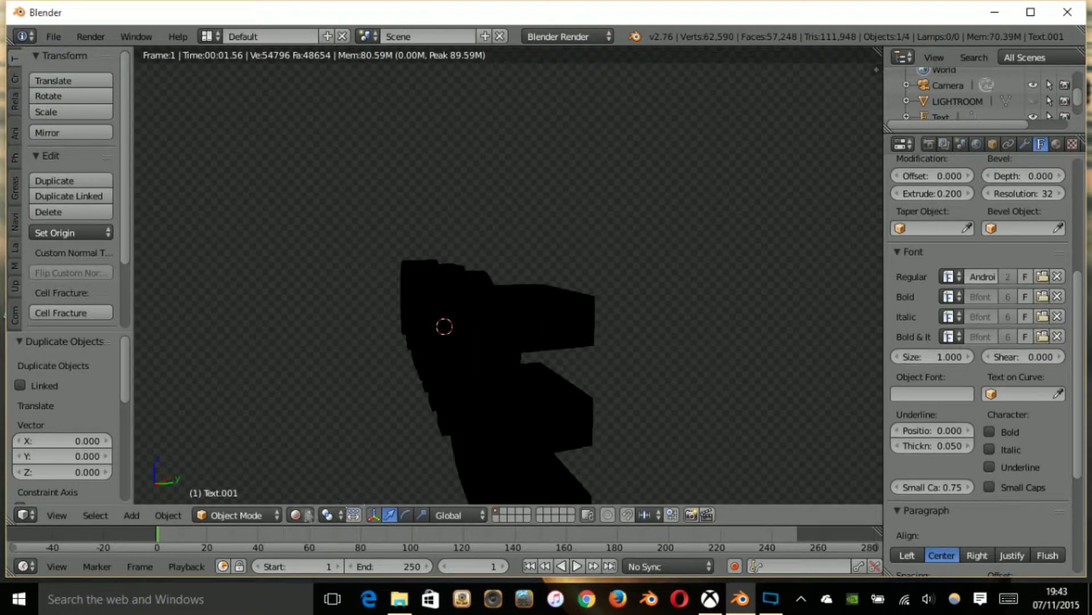
click(295, 515)
click(321, 453)
Step: Select the original text with the 0.15 extrude and create a new material for it
right_click(522, 324)
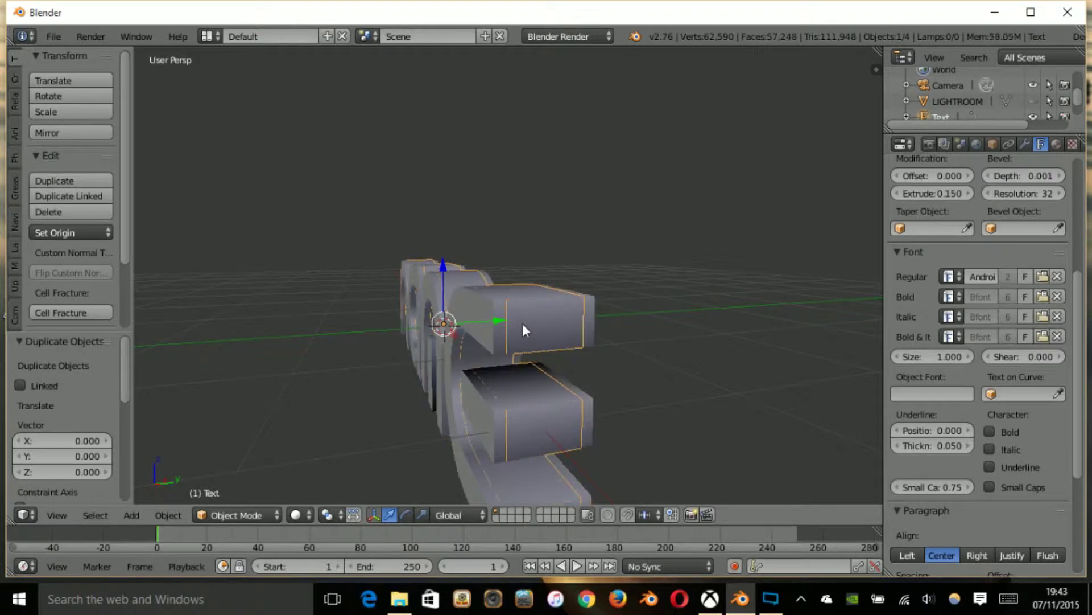
click(1056, 143)
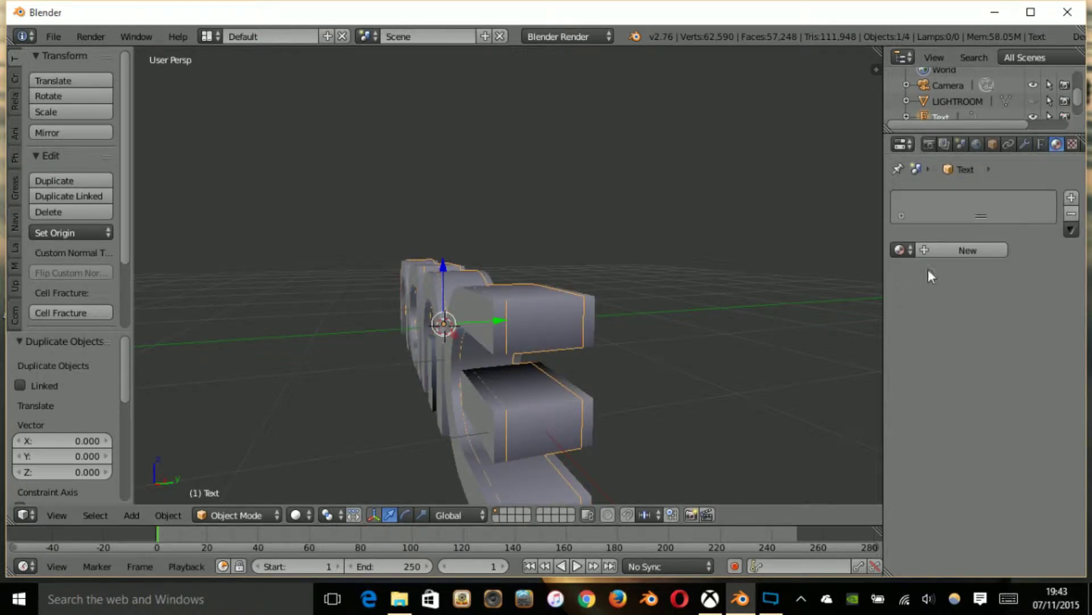
click(932, 254)
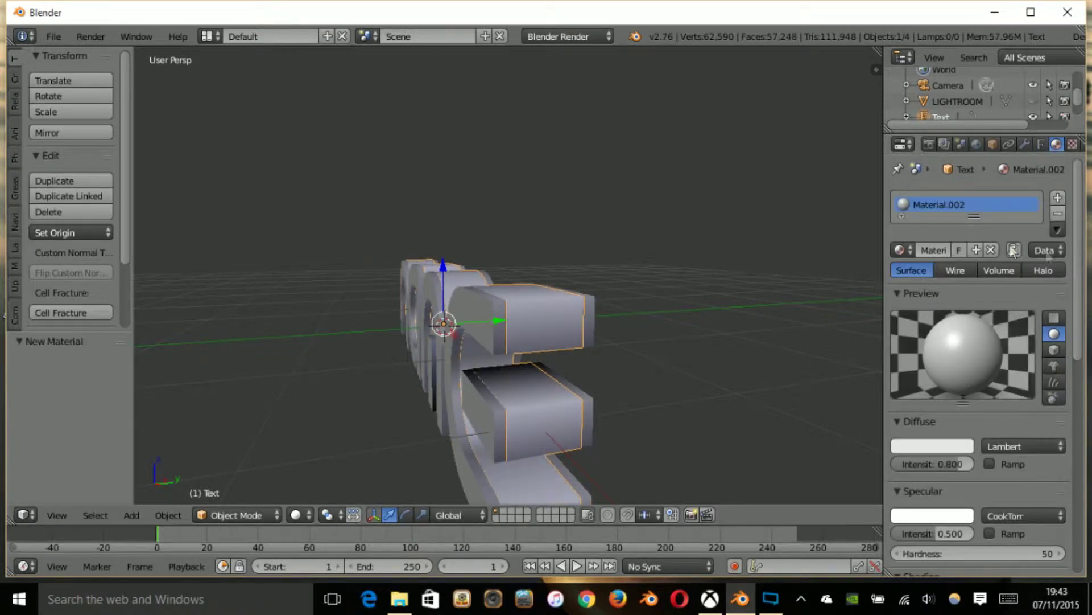
Step: Set the new material's specular shader to WardIso and both its diffuse and specular intensities to 1.000
drag(888, 214, 876, 217)
scroll(975, 408, down, 2)
click(1003, 418)
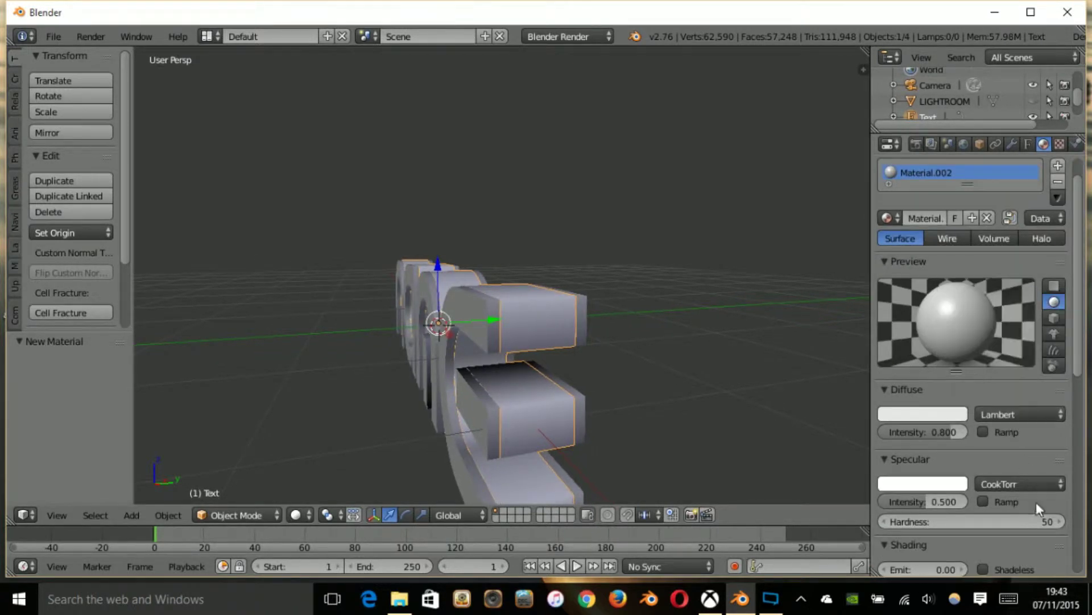
click(1021, 484)
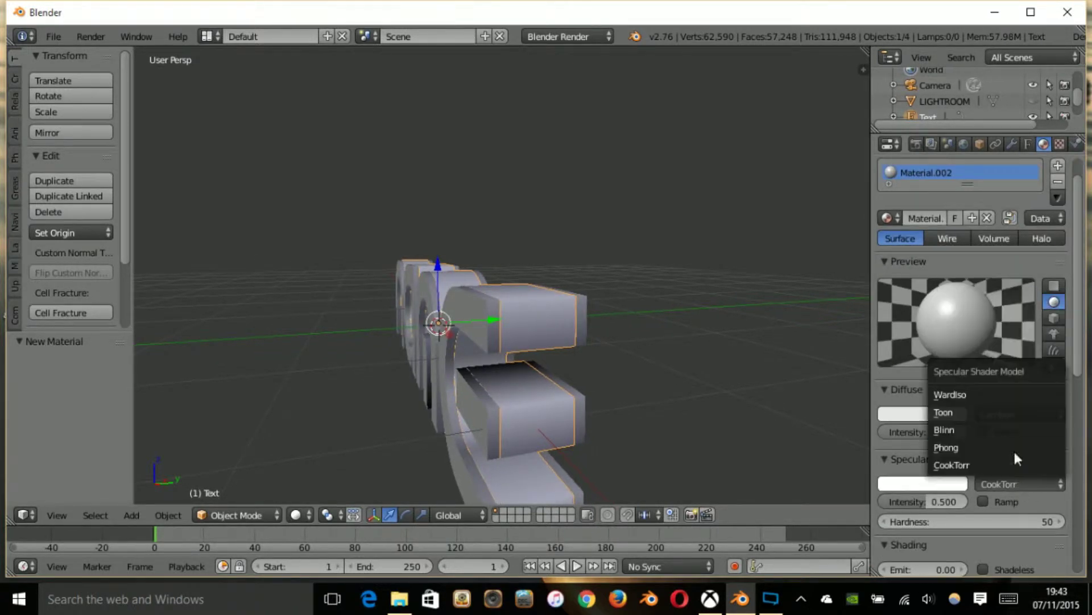
click(974, 398)
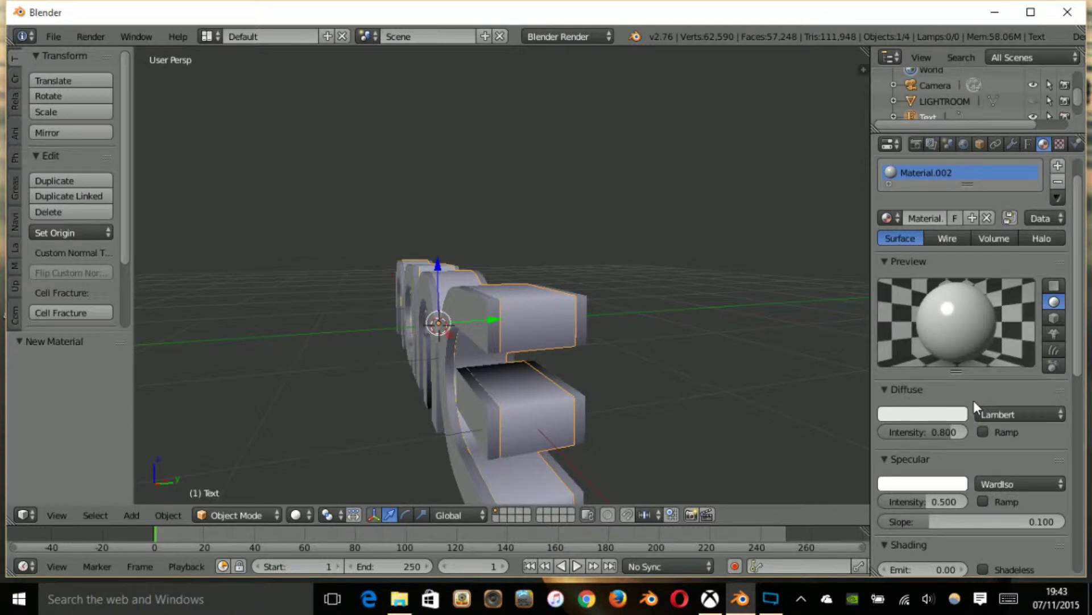
drag(947, 431, 972, 430)
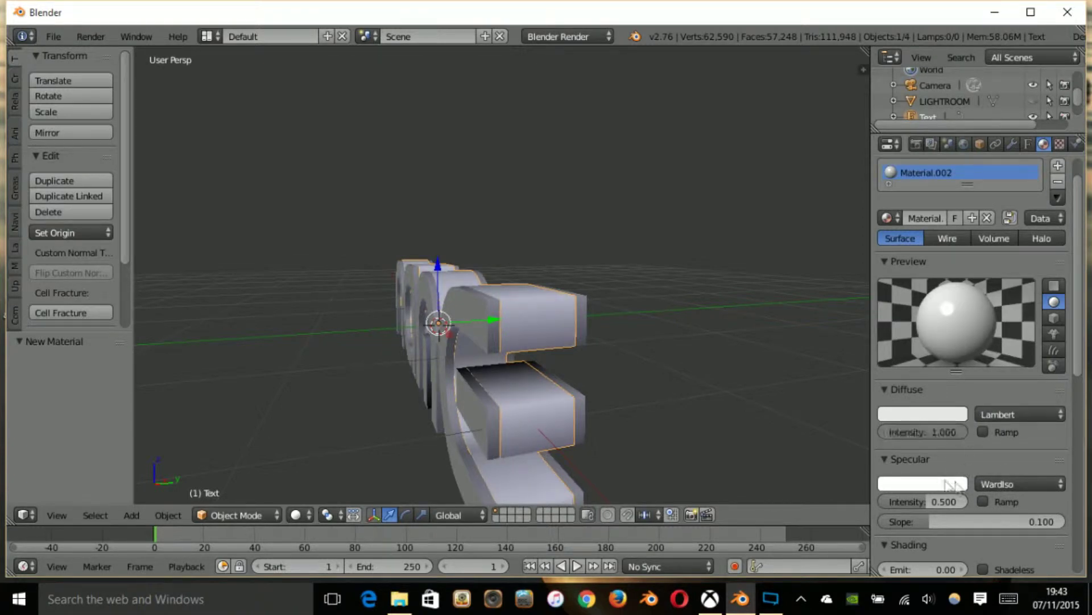
drag(939, 501, 968, 501)
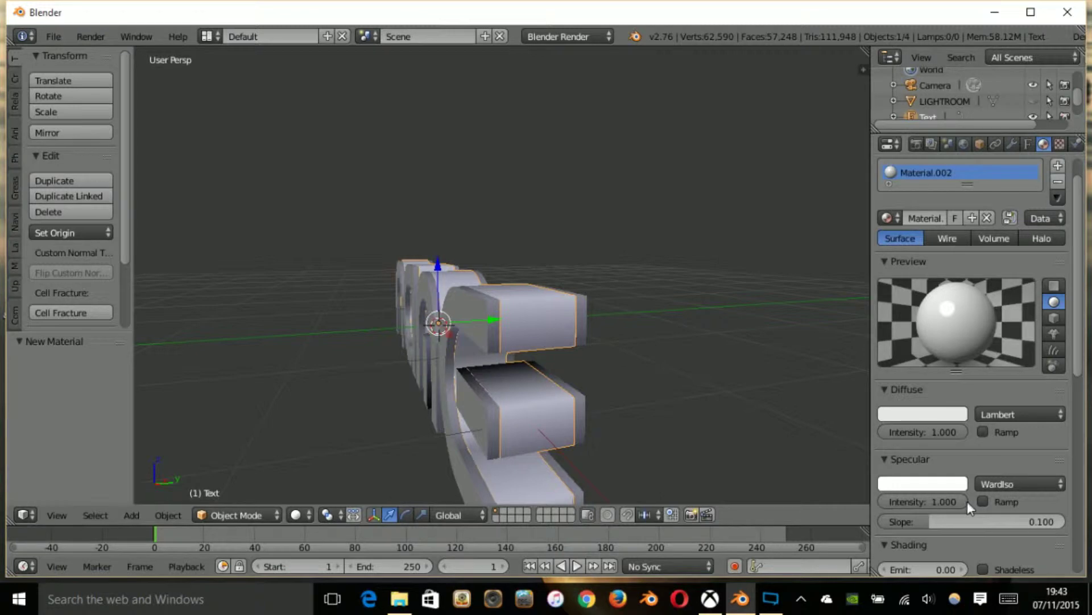
Step: Set the material's diffuse colour to pure white and its specular colour to black
click(924, 416)
mouse_move(871, 250)
mouse_down()
mouse_move(851, 251)
mouse_move(887, 261)
mouse_up()
drag(889, 358, 934, 359)
drag(887, 392, 939, 375)
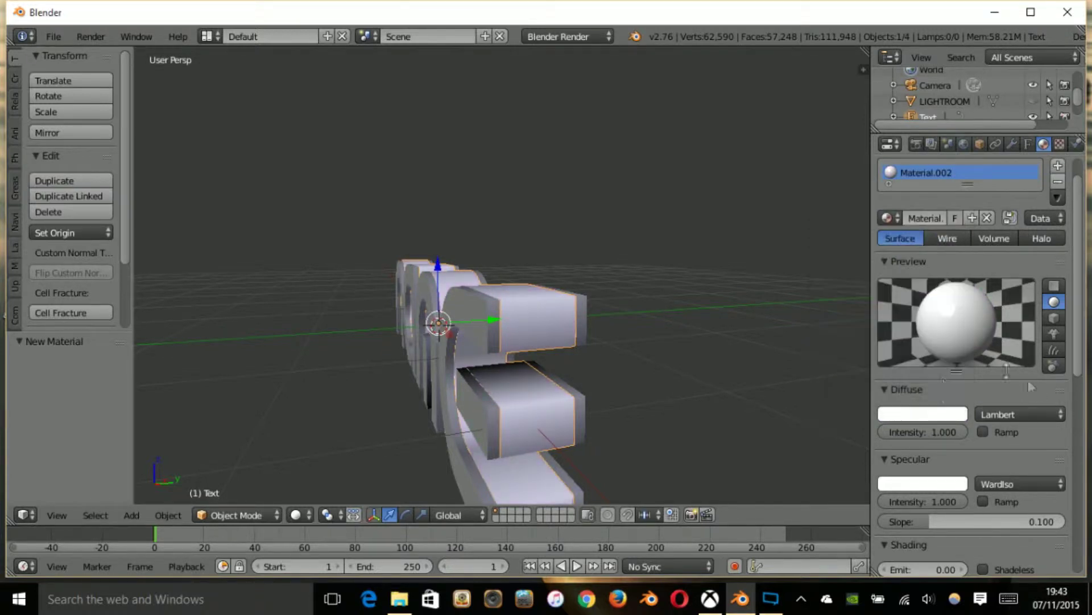
click(914, 485)
click(956, 292)
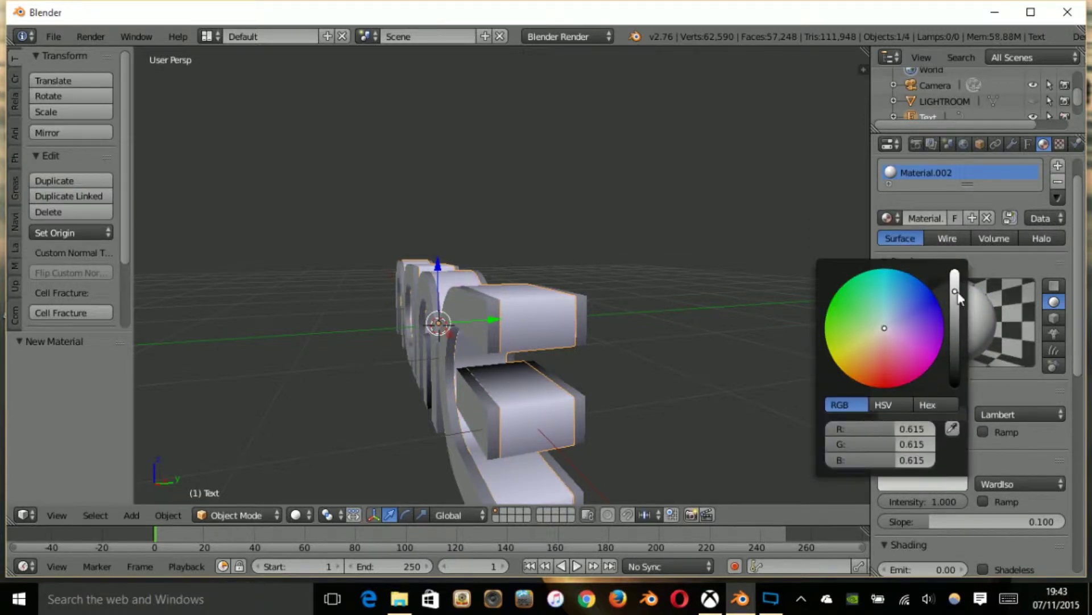
click(951, 339)
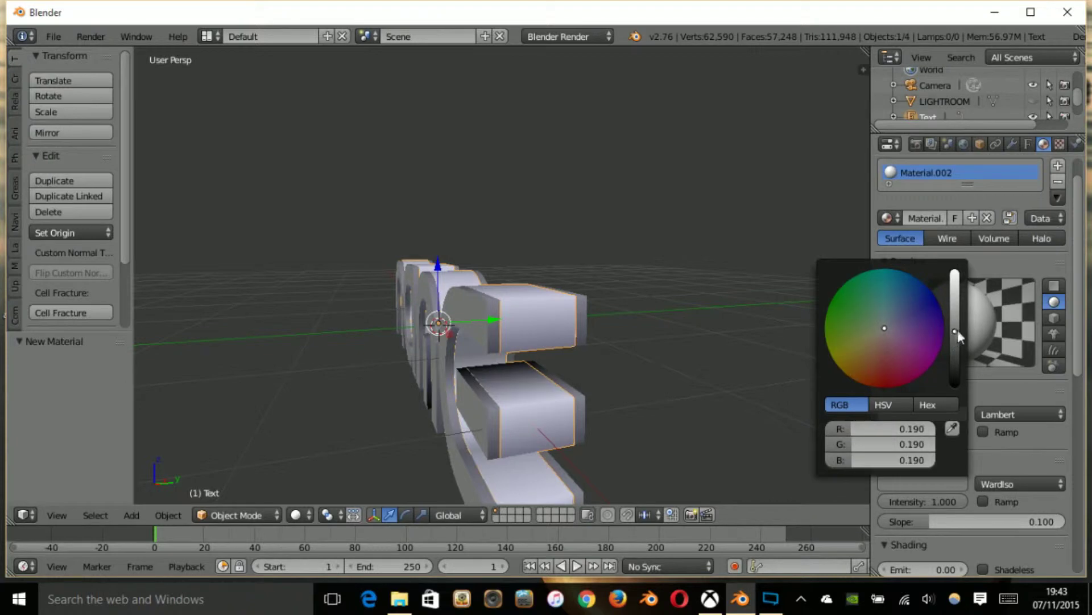
click(938, 485)
click(961, 364)
Step: Change the specular shader to Toon with Smooth 0.138 and darken the diffuse colour slightly to light grey
click(996, 482)
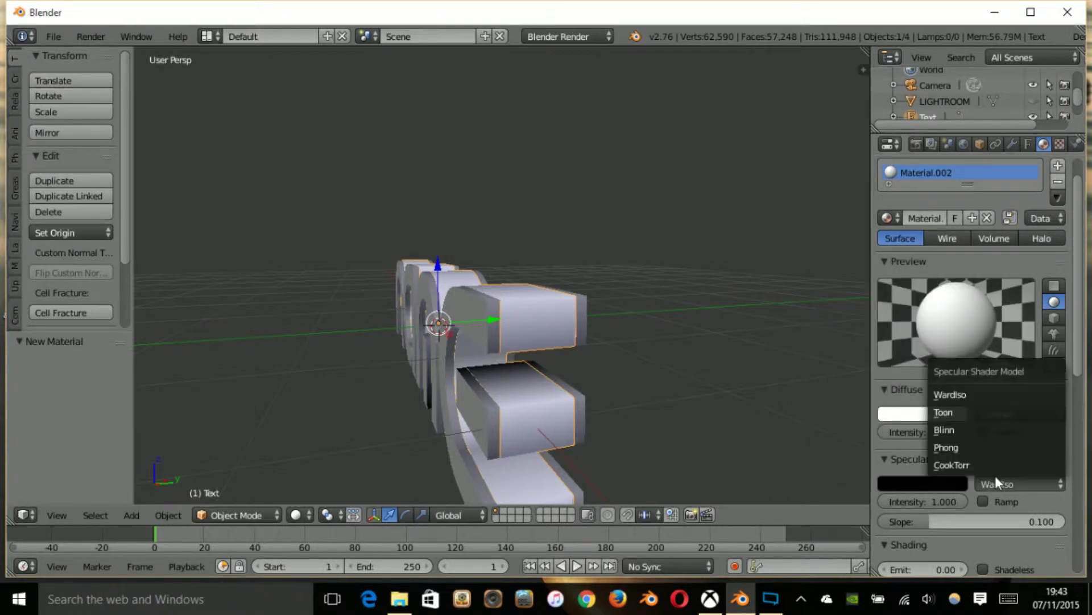
click(946, 419)
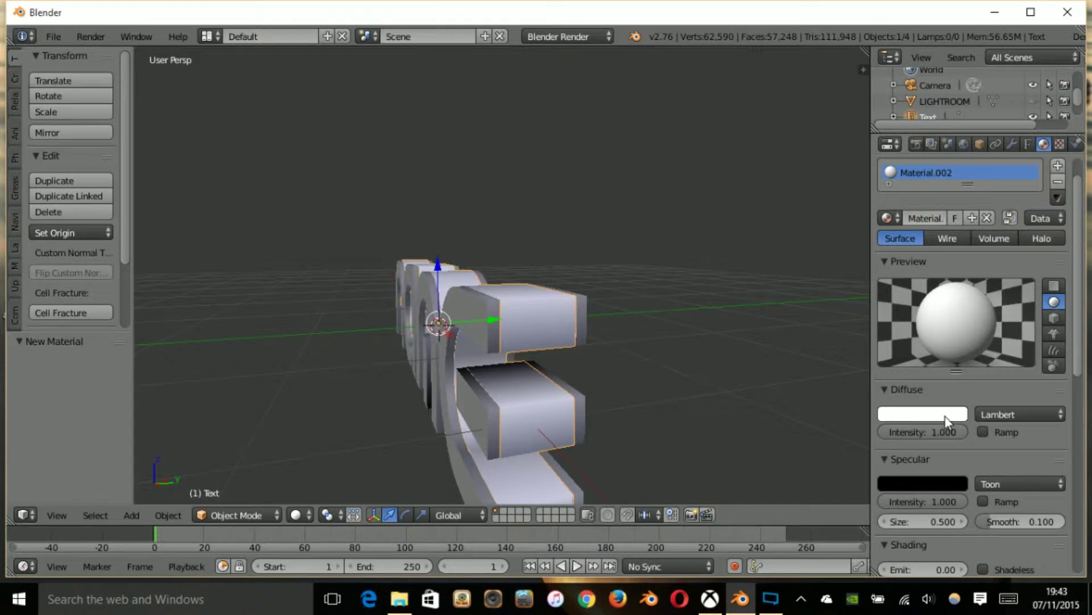
drag(1005, 527, 1024, 527)
click(905, 421)
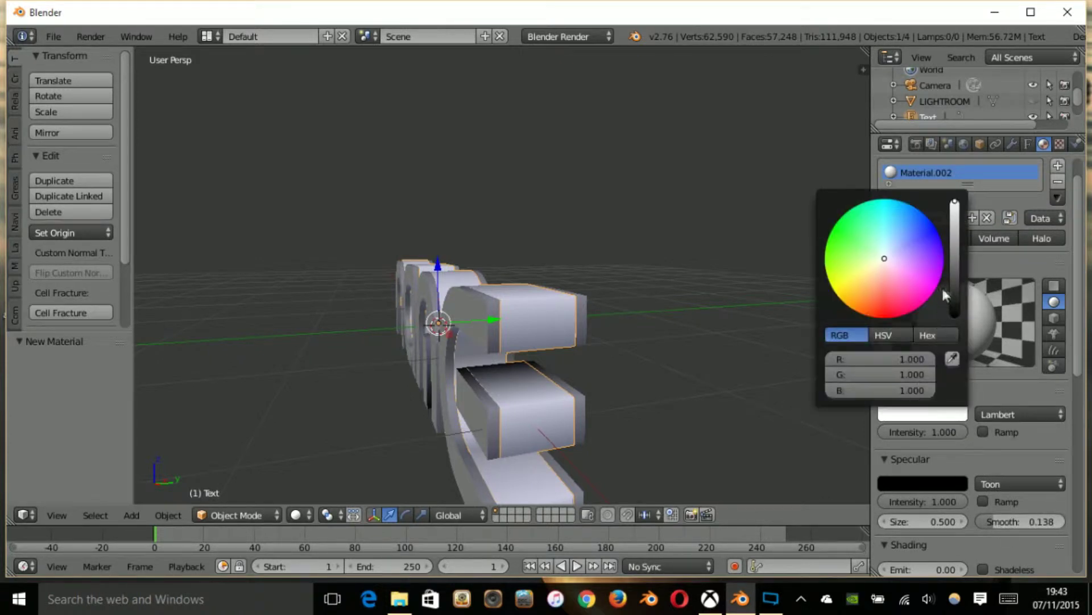
drag(956, 226, 955, 212)
Step: Enable Z Transparency and Mirror on the original text's material, with a mirror Reflectivity of 0.375
scroll(989, 480, down, 8)
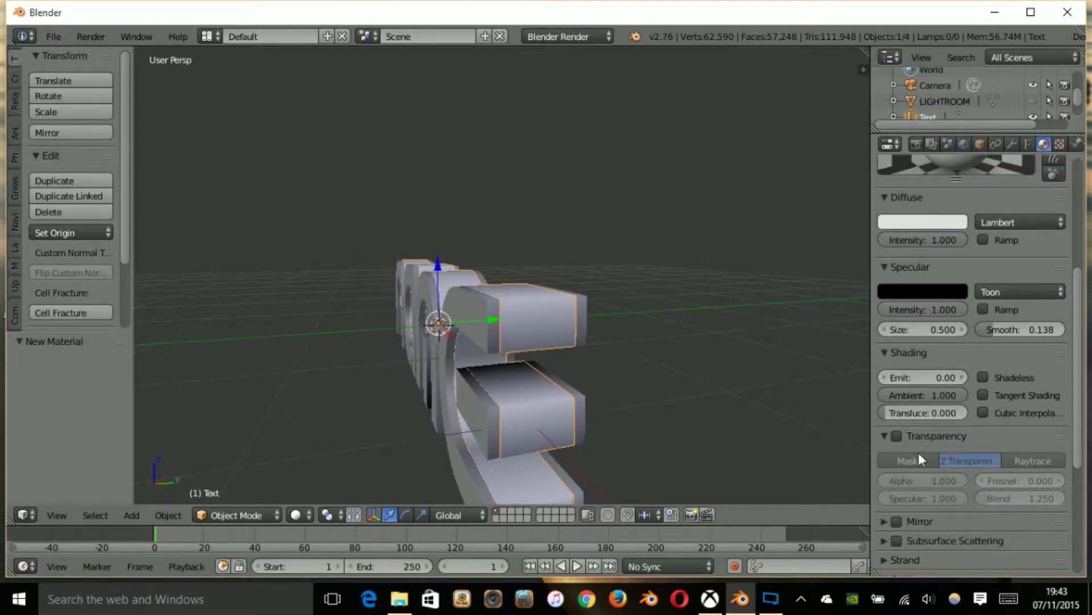
click(902, 431)
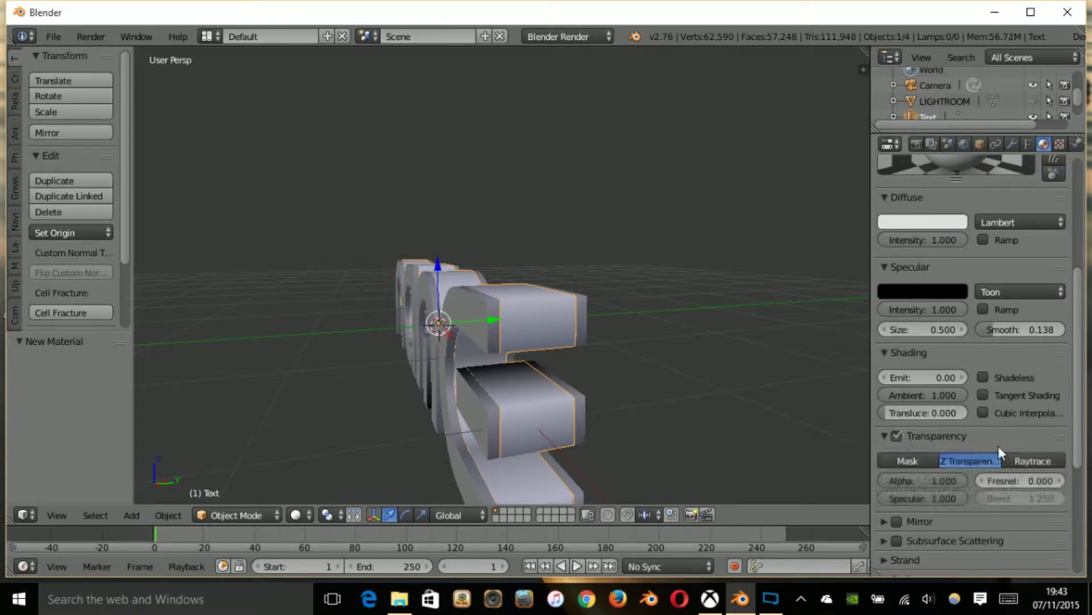
scroll(998, 446, up, 5)
scroll(998, 446, down, 6)
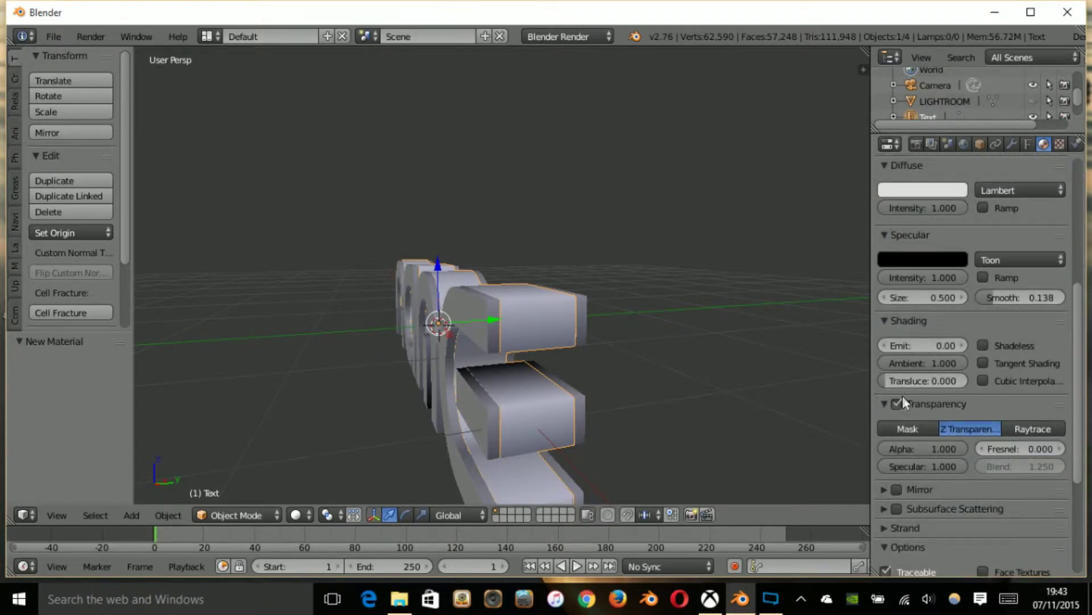
scroll(928, 420, down, 3)
click(896, 426)
click(908, 450)
text(.37)
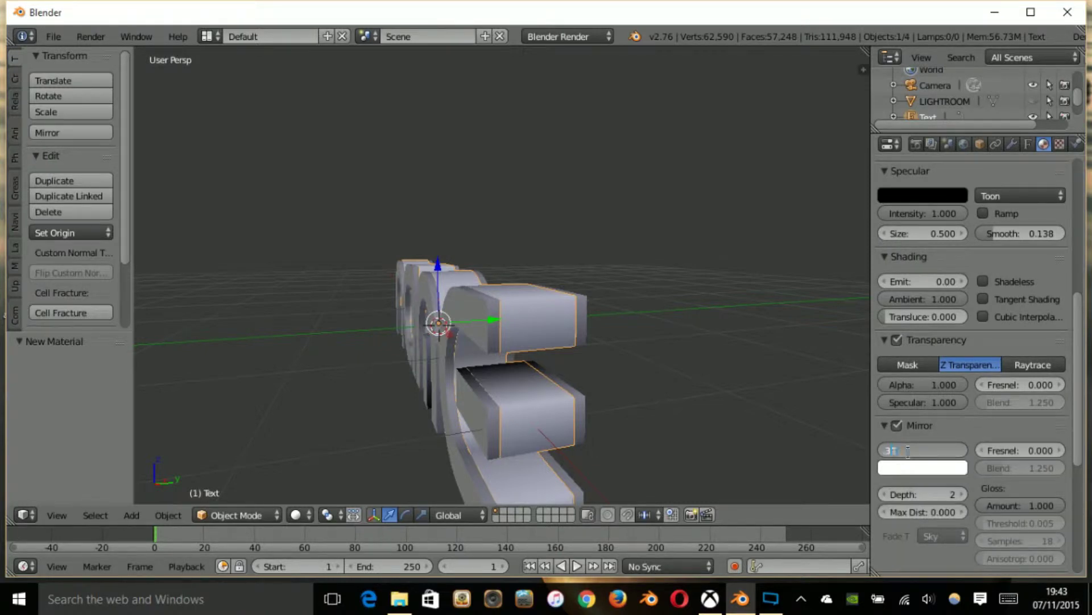
text(5)
key(Return)
Step: Preview the text's reflective material in Rendered viewport shading and return the viewport to Solid
scroll(917, 449, up, 8)
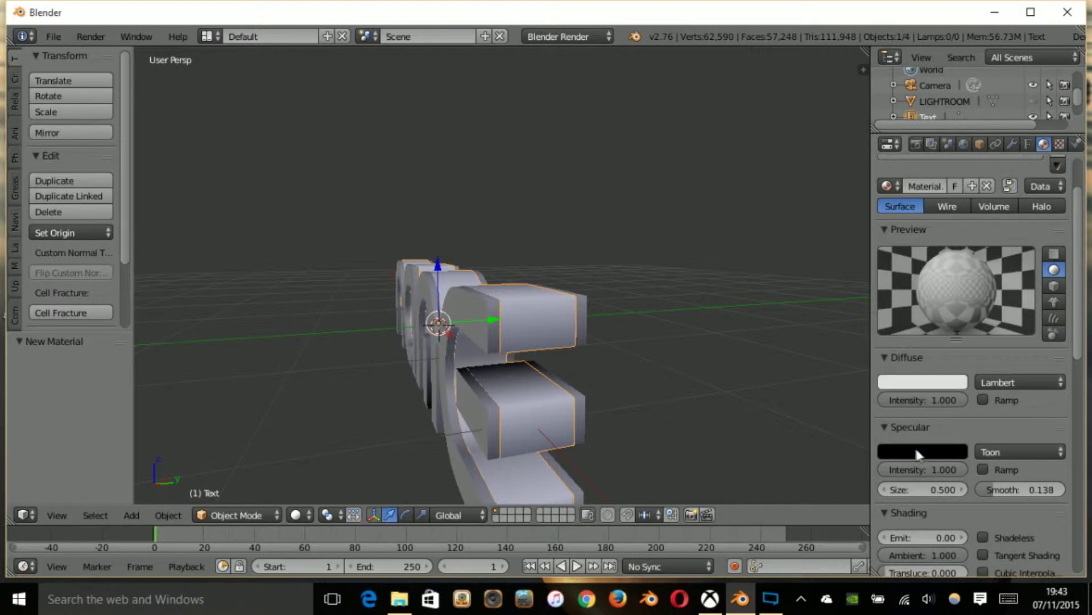
scroll(468, 434, down, 1)
click(298, 515)
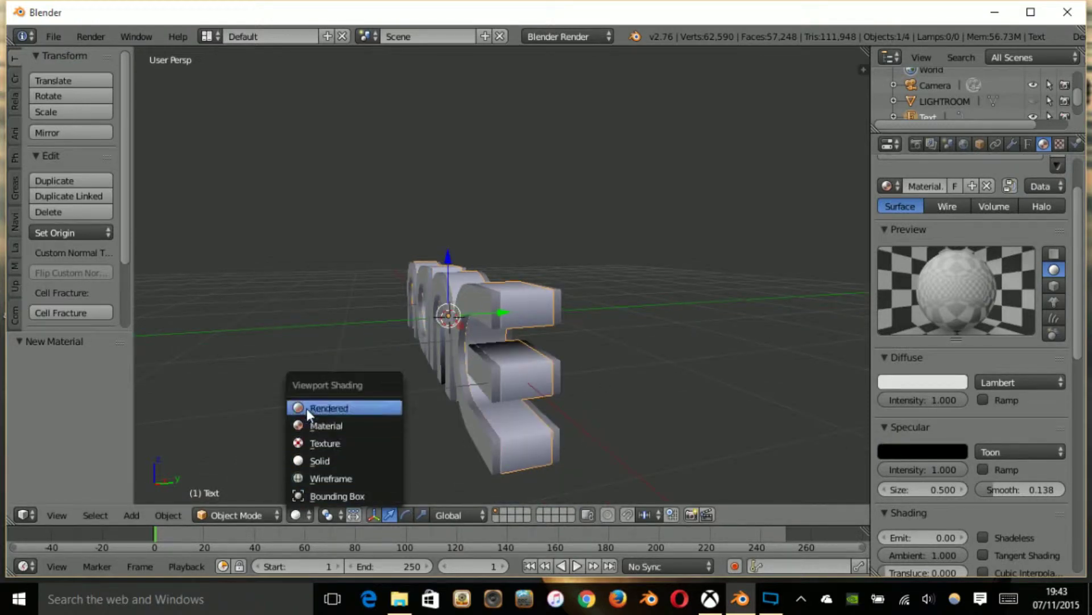
click(306, 408)
middle_drag(435, 403, 645, 424)
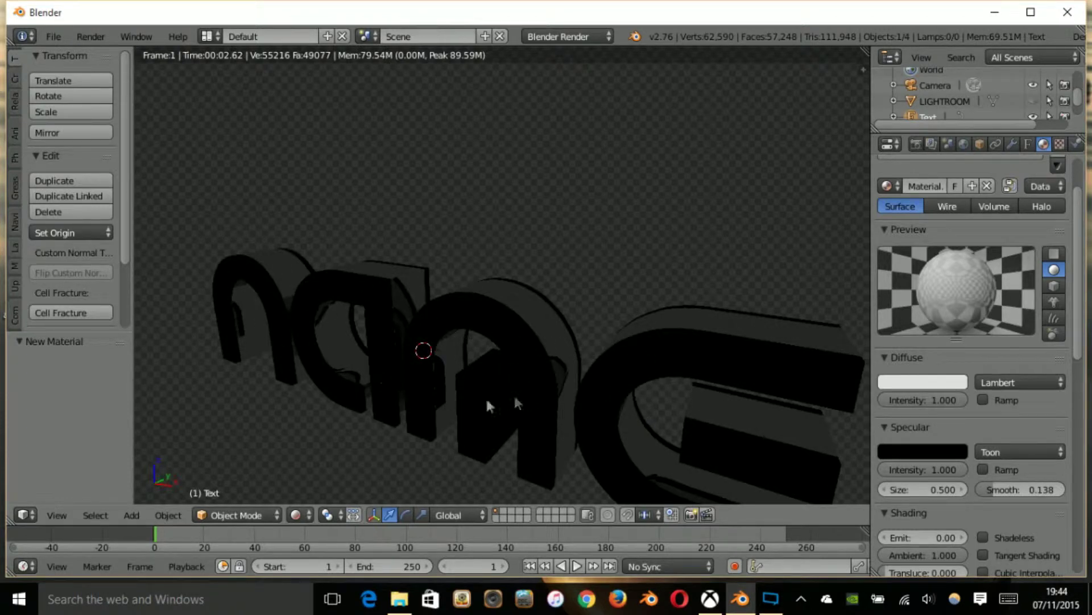
click(296, 514)
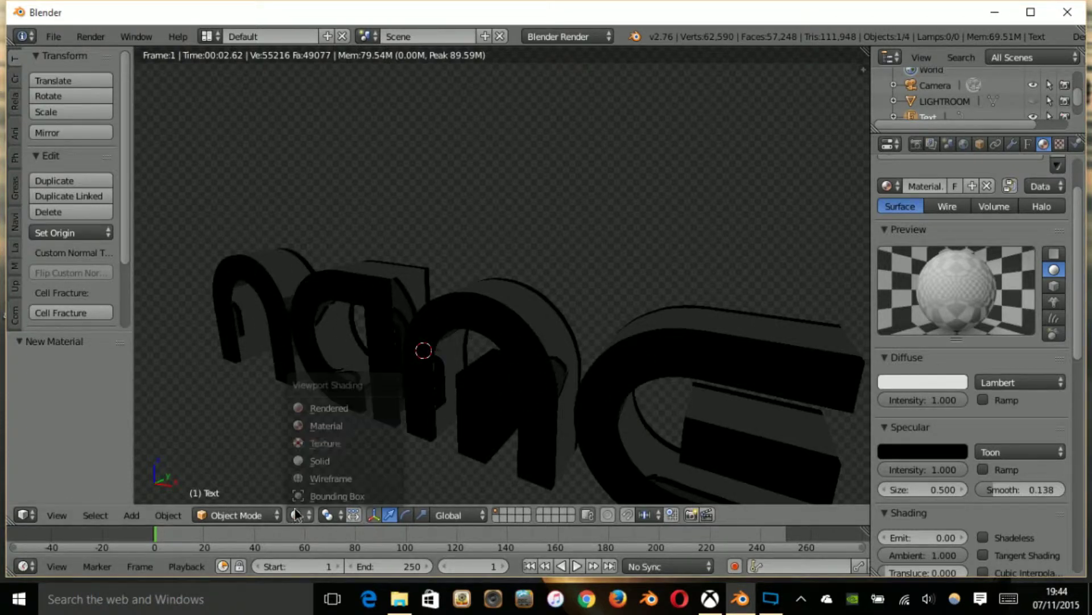
click(329, 458)
Step: Give the duplicate text a new material with diffuse and specular intensities of 1.000 and the Toon specular shader
right_click(530, 361)
middle_drag(530, 361, 798, 298)
click(928, 251)
drag(949, 463, 980, 464)
drag(924, 532, 971, 532)
click(1006, 512)
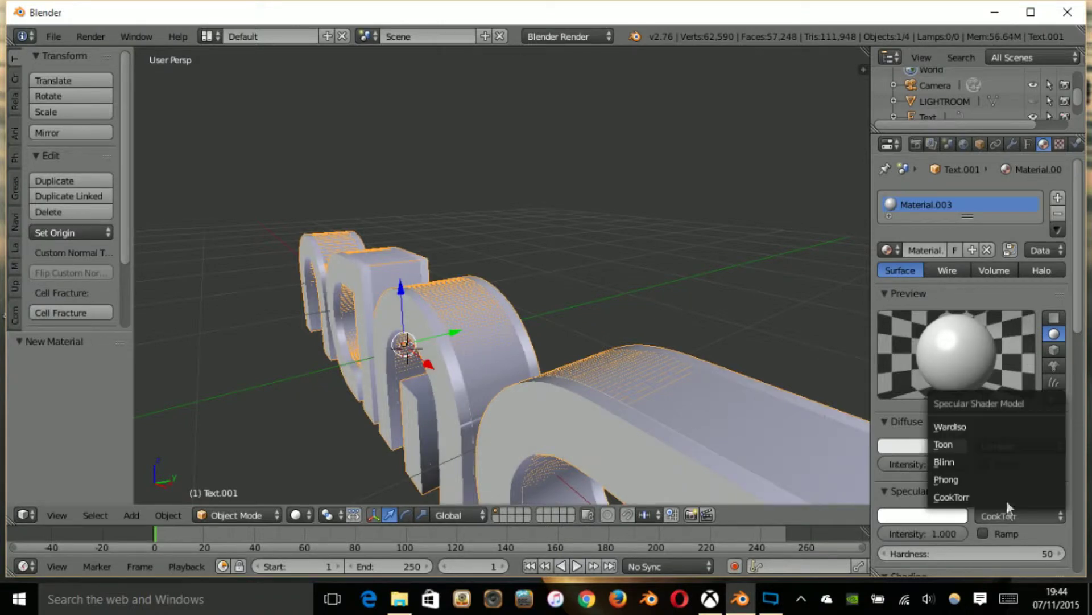
click(953, 446)
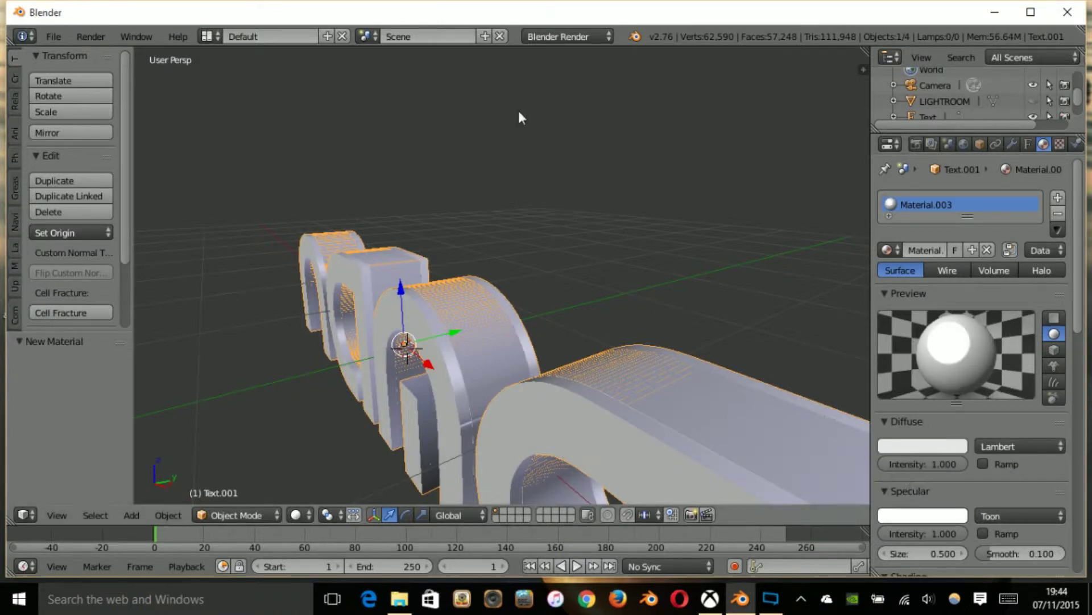
Step: Set the duplicate text's diffuse colour to green with R 0.000, G 0.800 and B 0.012
right_click(521, 441)
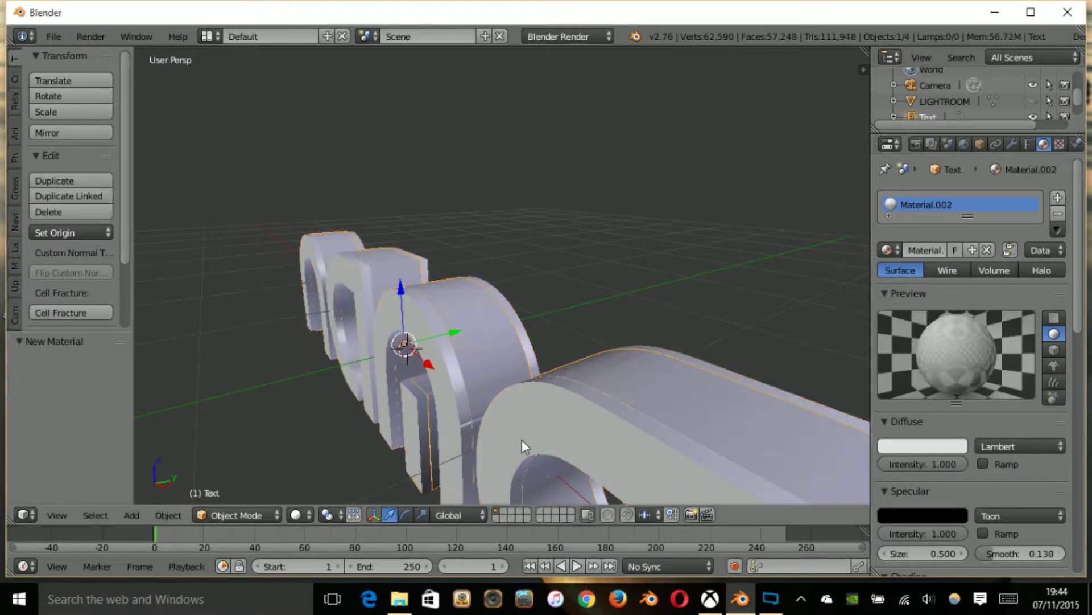
right_click(550, 422)
click(922, 445)
drag(884, 290, 842, 257)
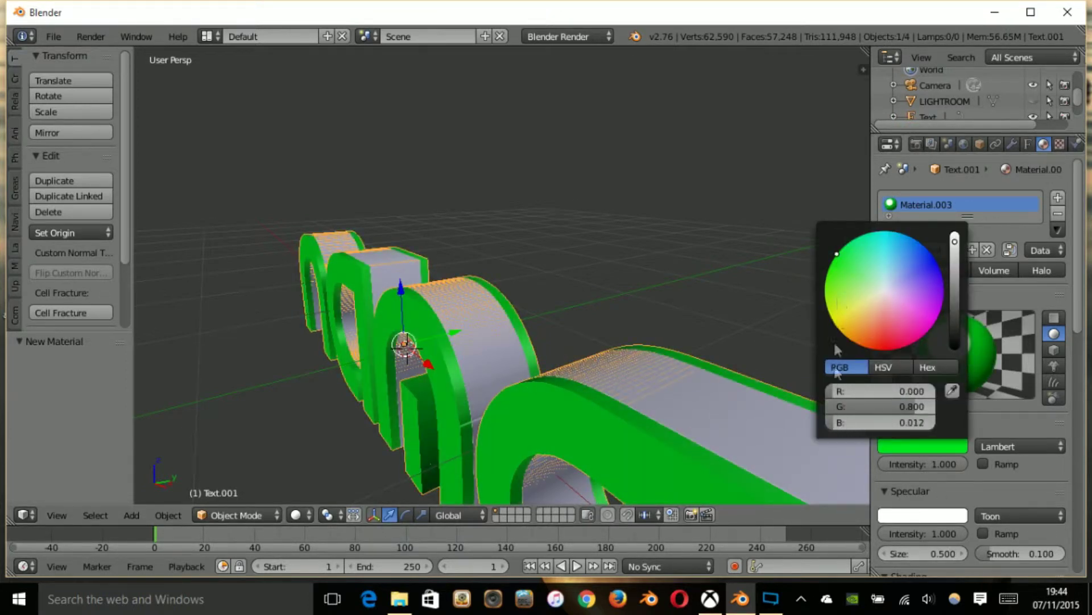
Step: Set the green material's specular colour to pale yellow
click(934, 516)
click(938, 348)
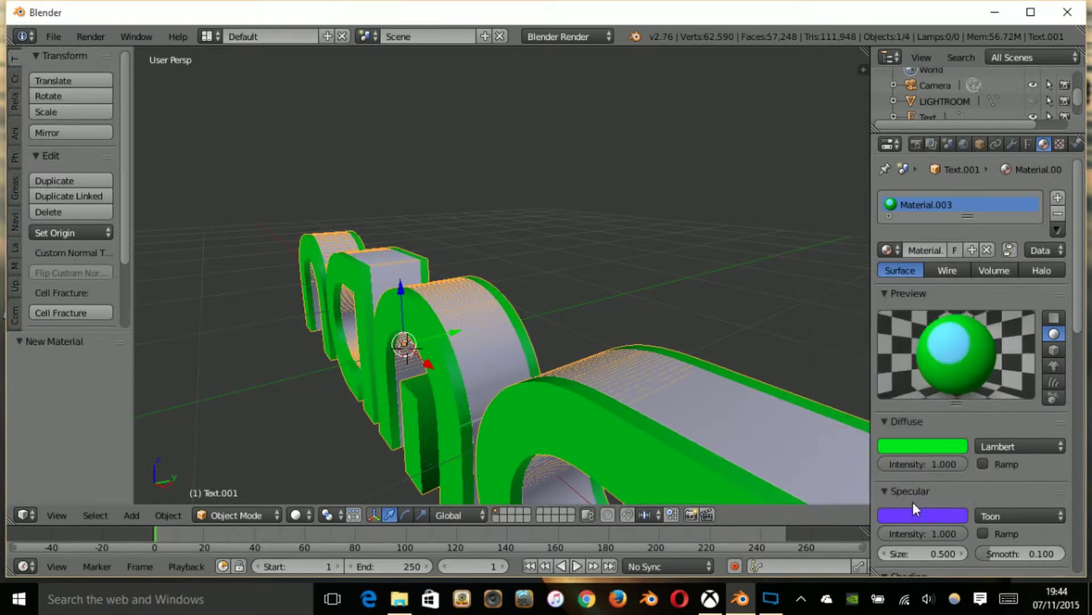
click(913, 497)
click(884, 491)
click(910, 515)
mouse_move(902, 370)
mouse_down()
mouse_move(869, 352)
mouse_move(855, 375)
mouse_up()
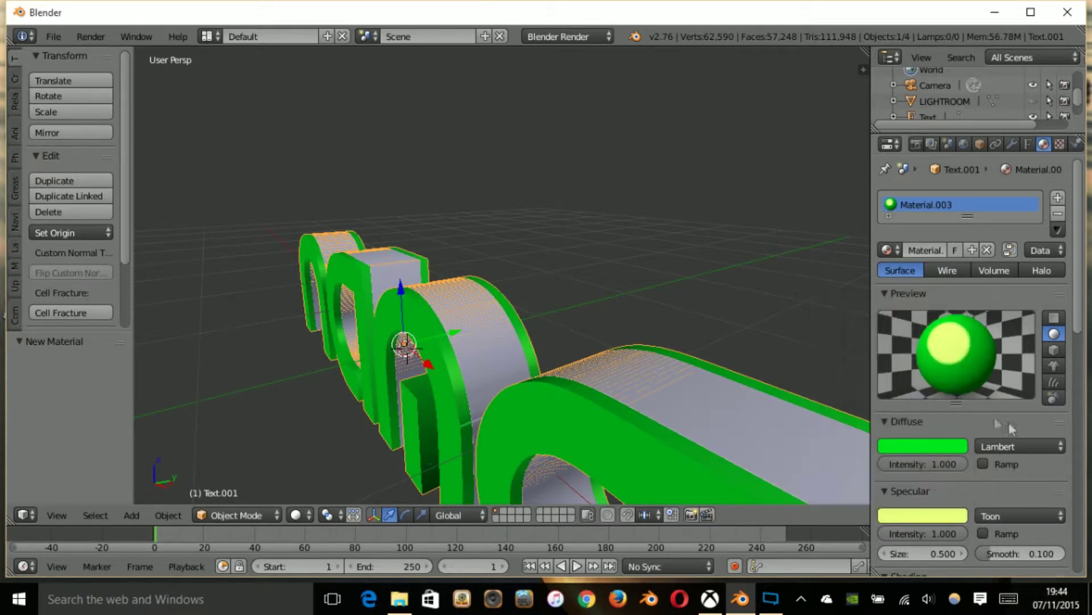
Step: Enable Z Transparency and Mirror on the green material, with a mirror Reflectivity of 0.275
scroll(983, 394, down, 2)
scroll(979, 433, down, 10)
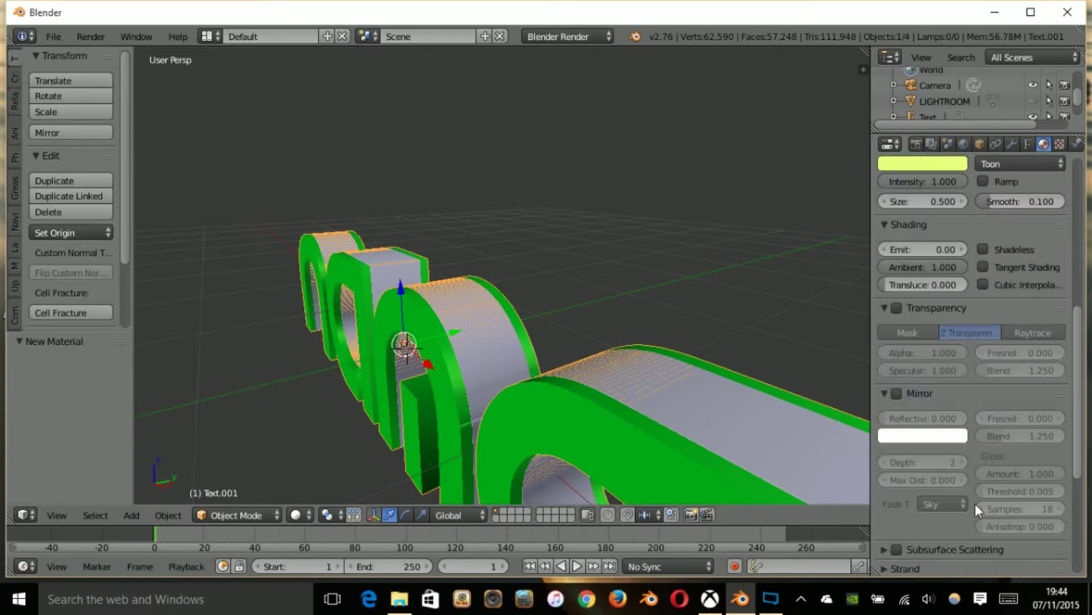
click(896, 308)
scroll(933, 398, up, 4)
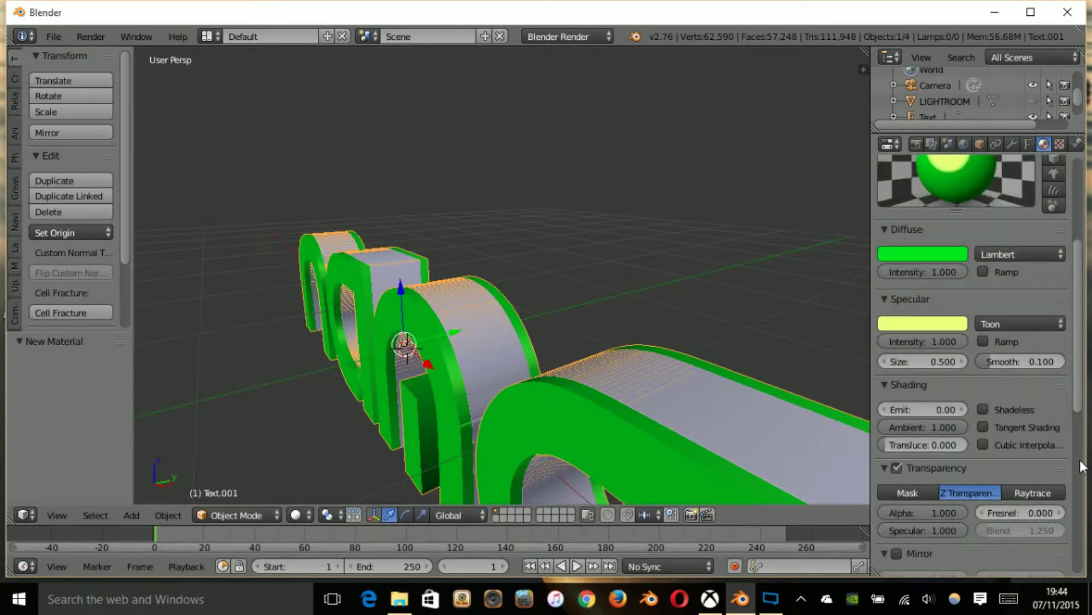
scroll(955, 449, up, 8)
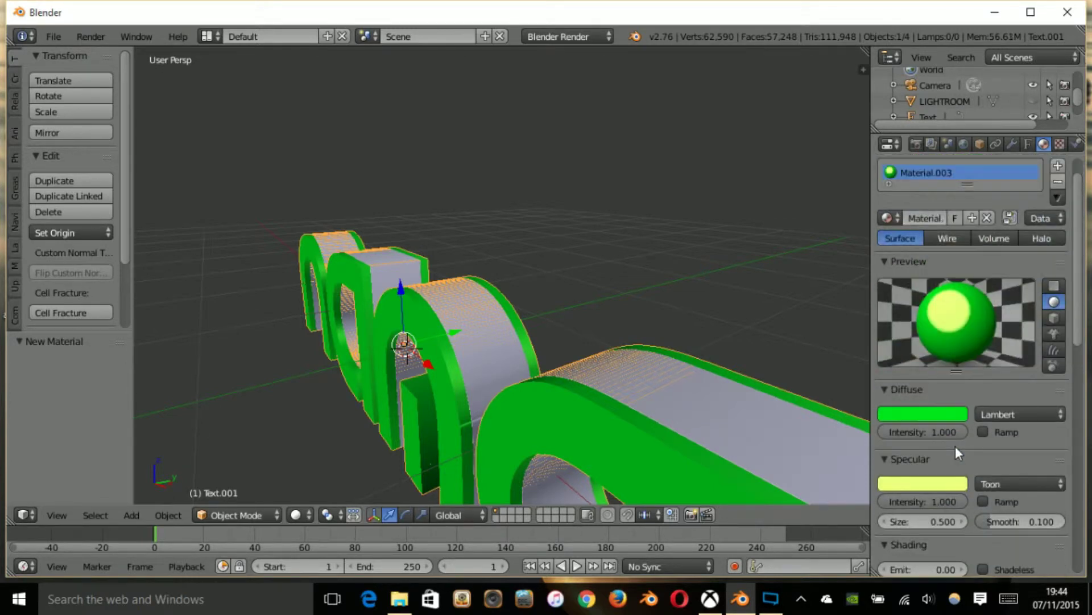
scroll(954, 445, down, 3)
scroll(927, 476, down, 4)
click(921, 545)
text(.275)
key(Return)
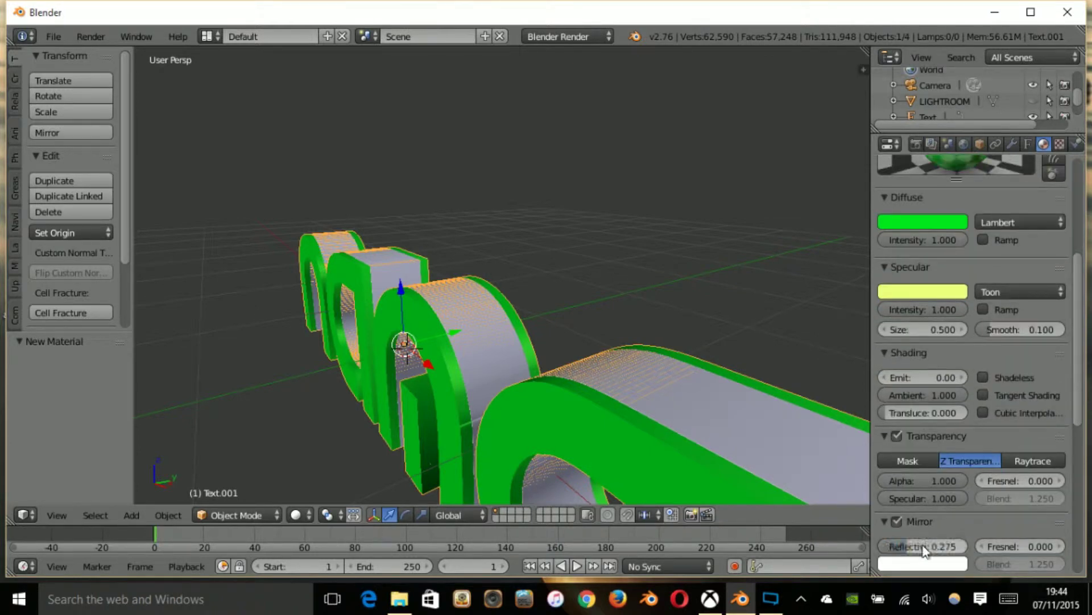
Step: Set the green material's mirror colour to bright green with R 0.000, G 1.000 and B 0.006
scroll(965, 562, up, 8)
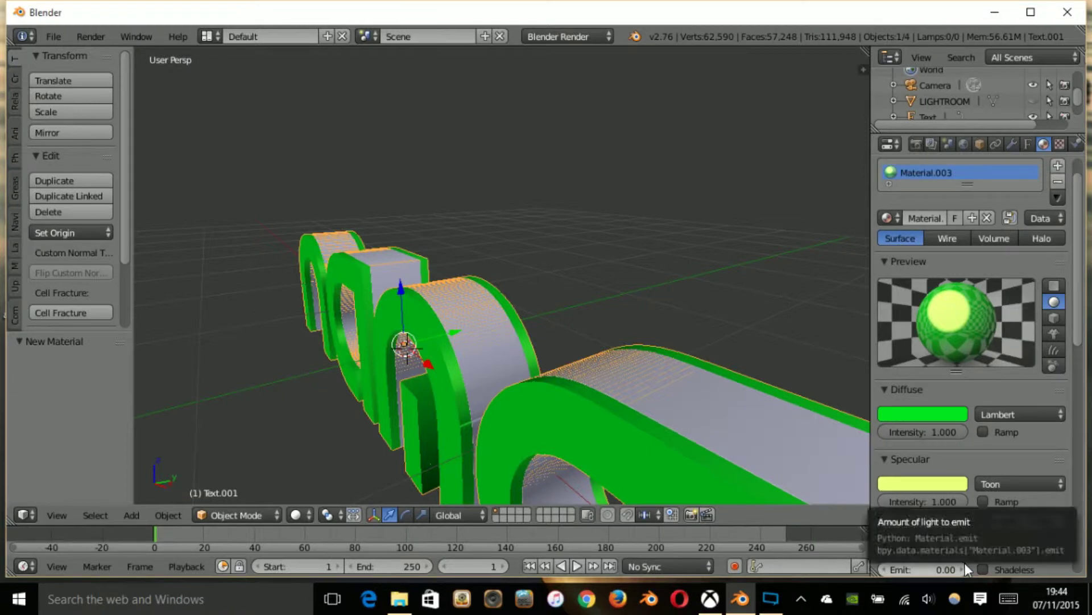
scroll(965, 563, down, 10)
click(950, 534)
drag(878, 383, 834, 343)
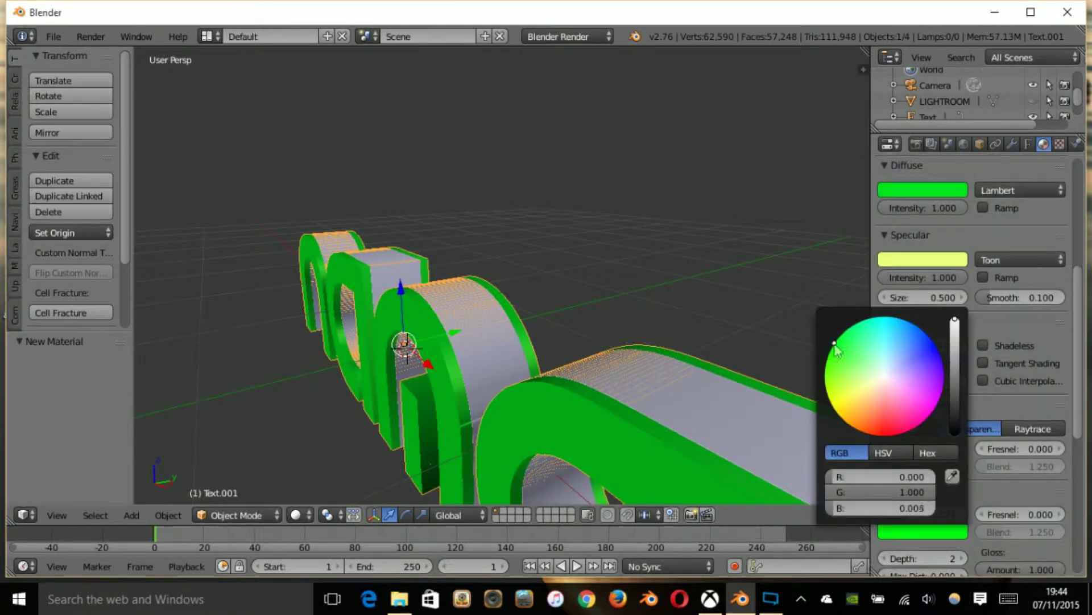
Step: Brighten the green material's diffuse colour to R 0.000, G 1.000 and B 0.012
right_click(577, 410)
right_click(636, 450)
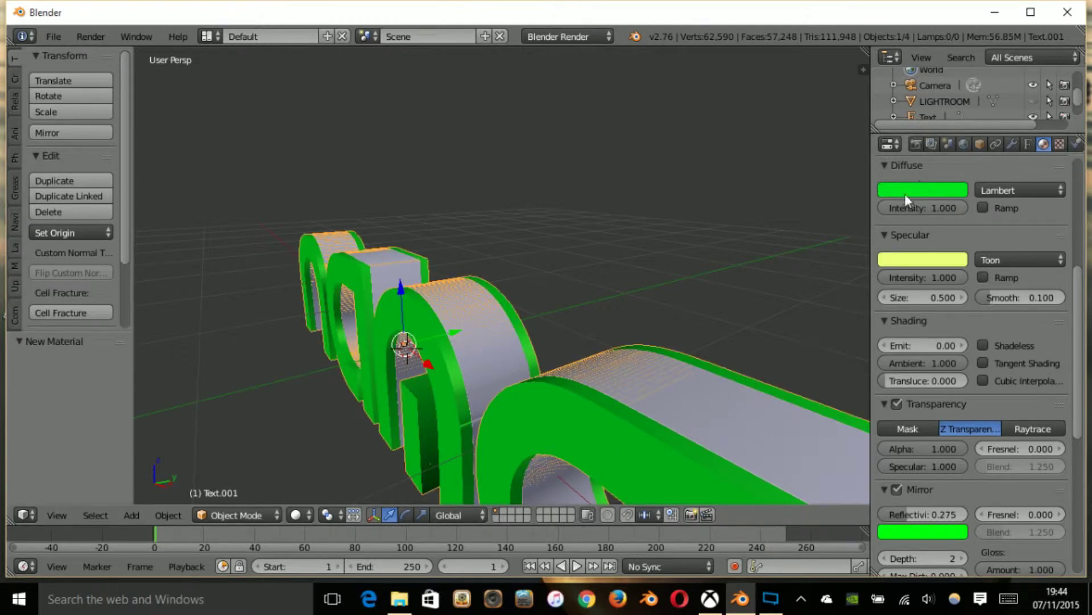
click(908, 193)
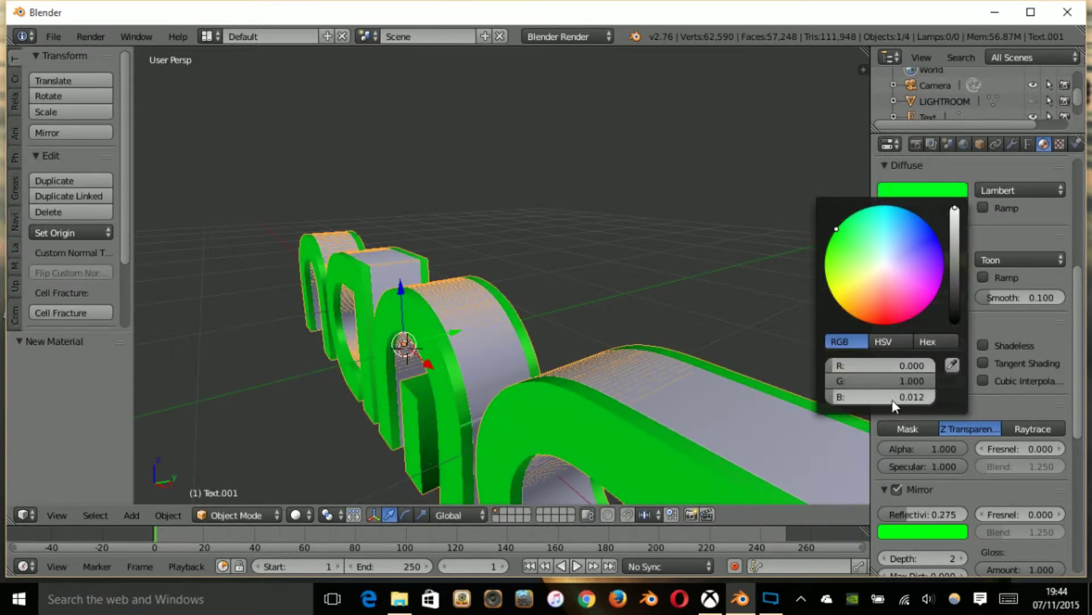
Step: Try a white and a grey-green specular colour on the white text's material, and return it to black
right_click(697, 393)
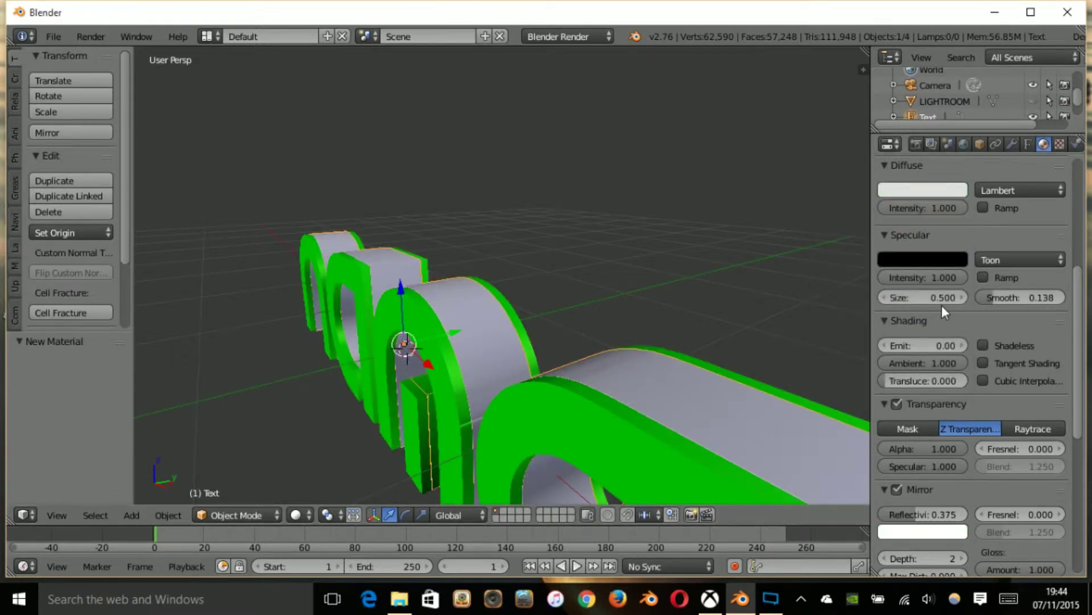
click(916, 260)
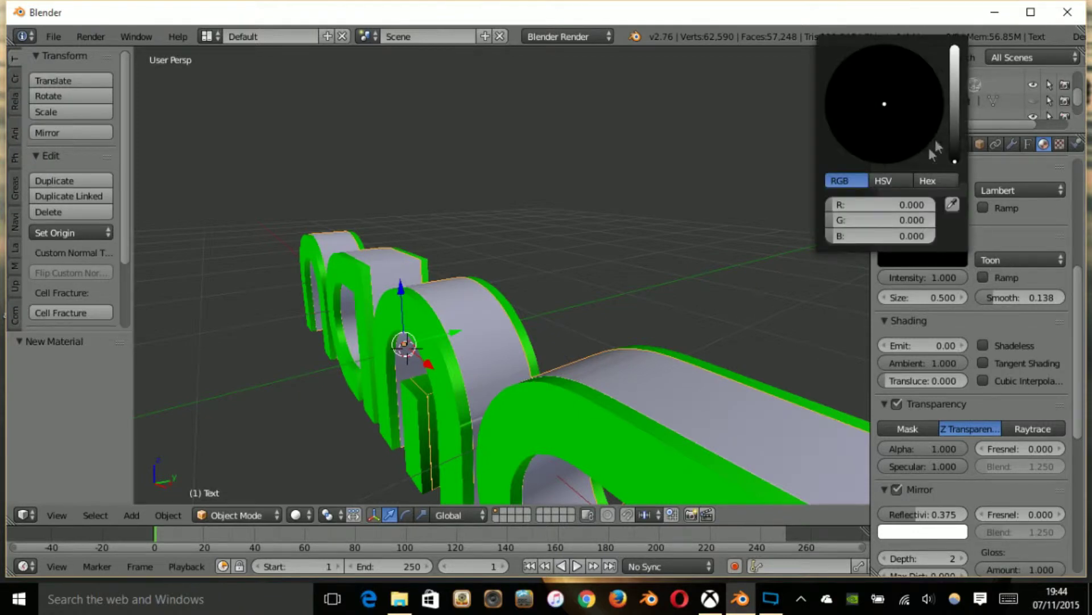
drag(955, 154, 955, 54)
scroll(1040, 341, up, 4)
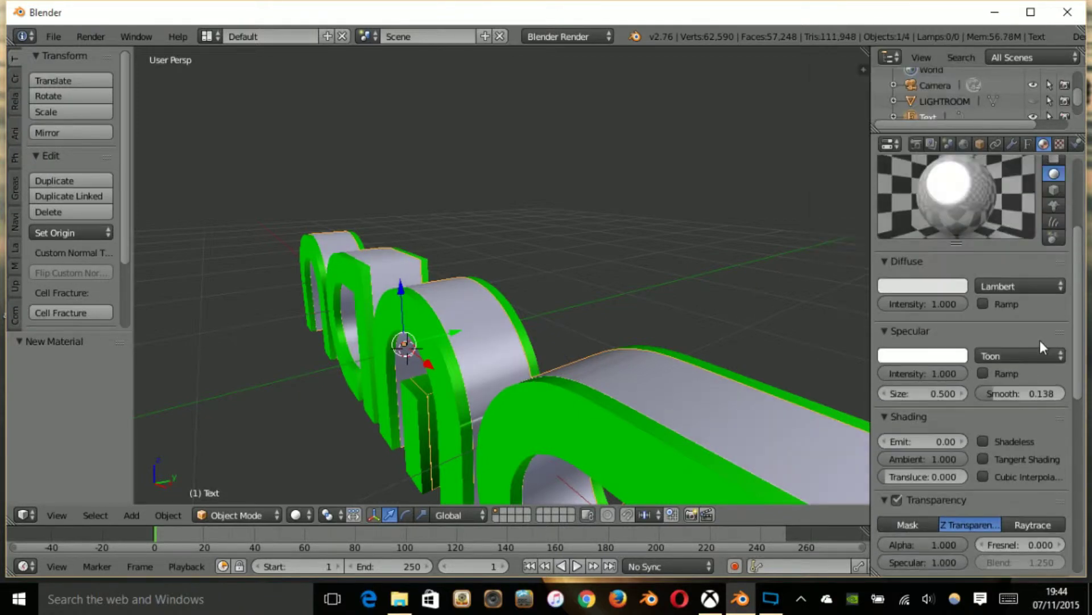
click(940, 357)
drag(884, 200, 876, 192)
drag(955, 146, 956, 225)
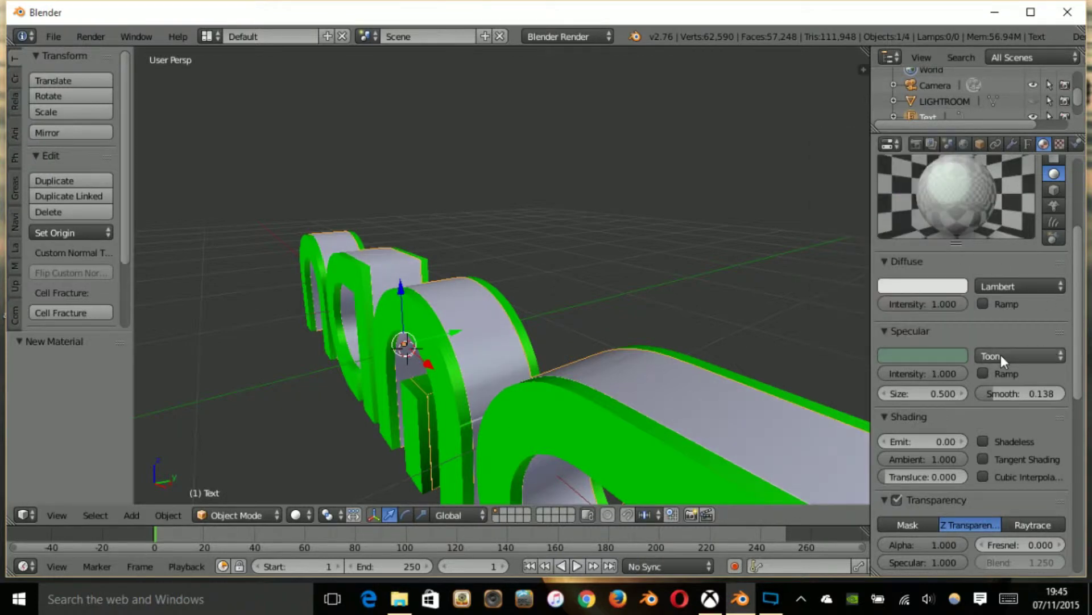
click(954, 360)
drag(955, 225, 1066, 370)
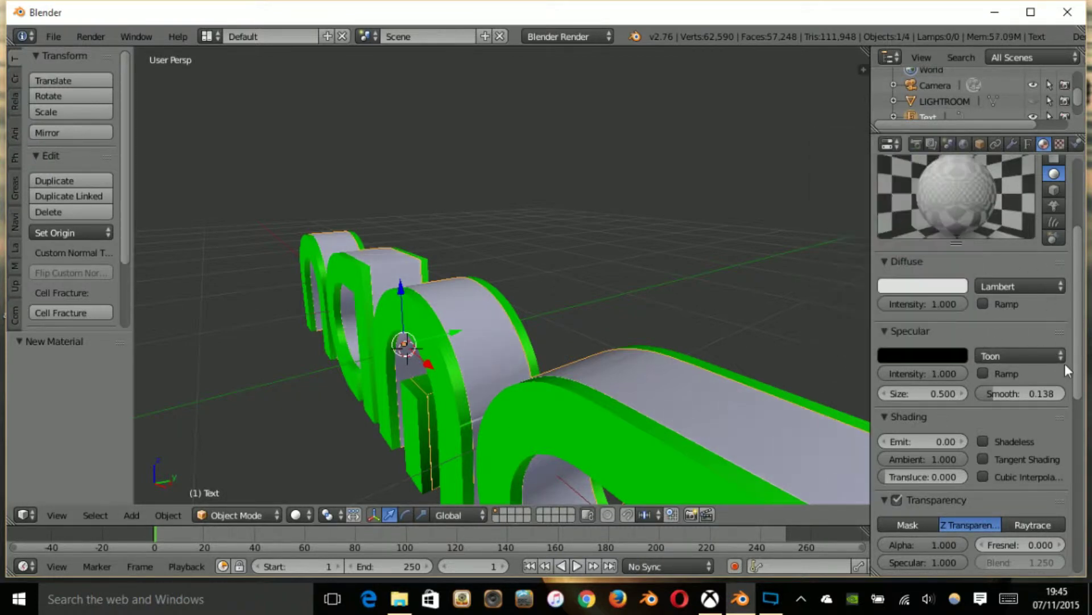
Step: Render the scene through the camera and examine the image up close
middle_drag(617, 415, 504, 541)
scroll(505, 541, down, 2)
key(KP_0)
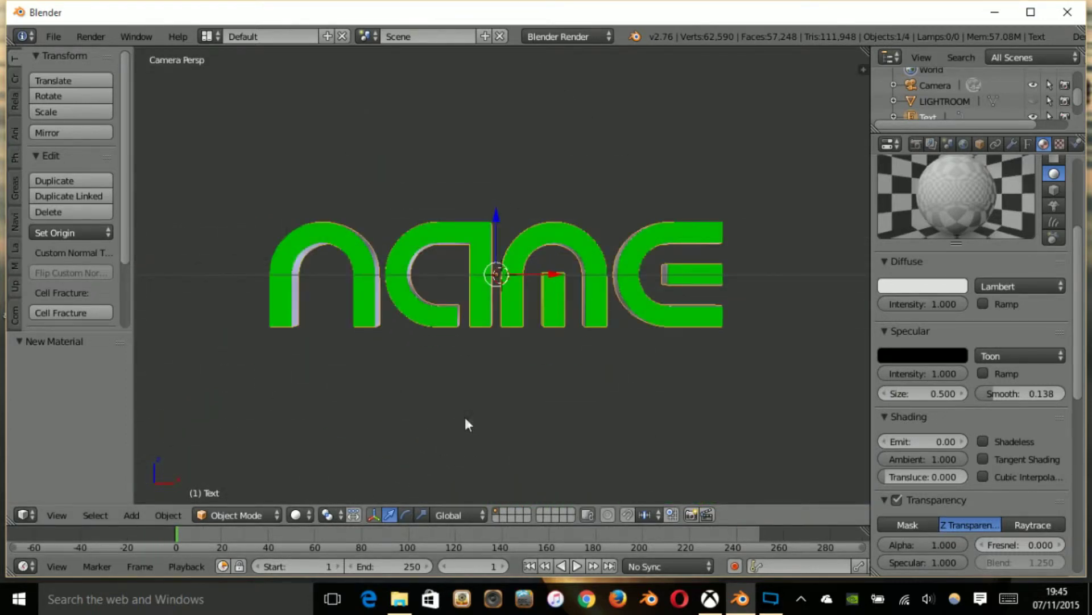
key(F12)
scroll(439, 367, up, 3)
Step: Set the green text's specular colour to light green with R 0.068, G 1.000 and B 0.095, and render a test image
right_click(483, 259)
click(952, 355)
drag(870, 190, 866, 194)
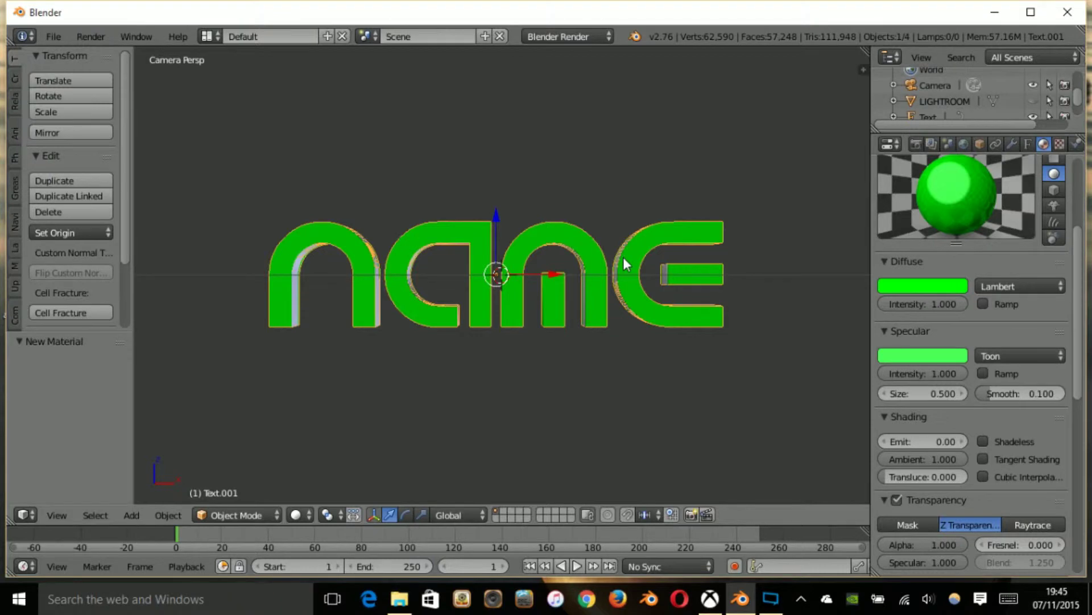
key(F12)
scroll(561, 285, down, 3)
key(Escape)
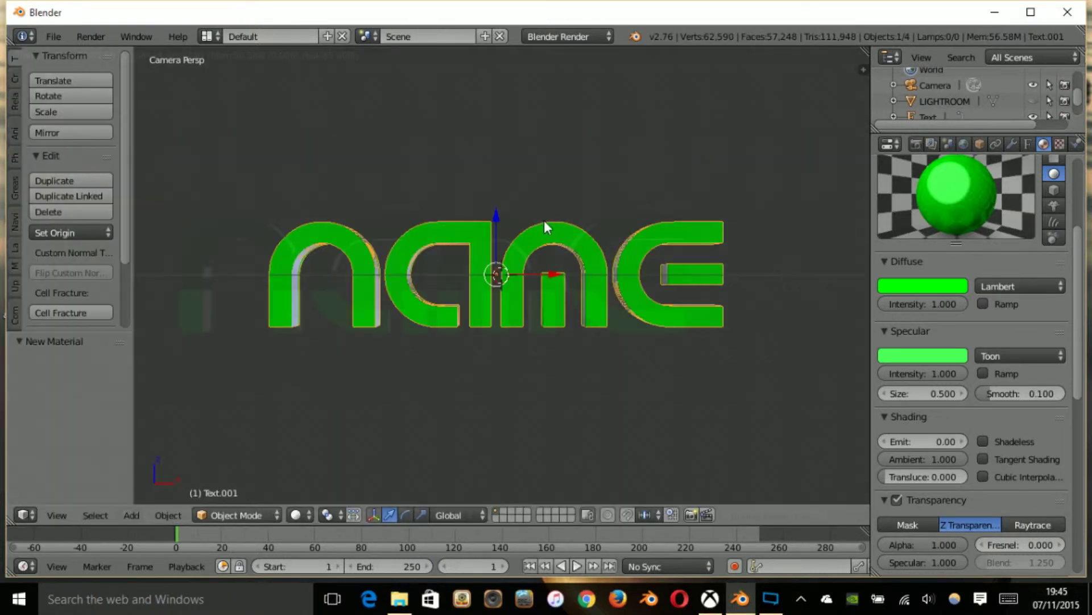
Step: Lower the green material's transparency Alpha to 0.423 and render a test image
scroll(625, 261, down, 4)
middle_drag(606, 269, 517, 295)
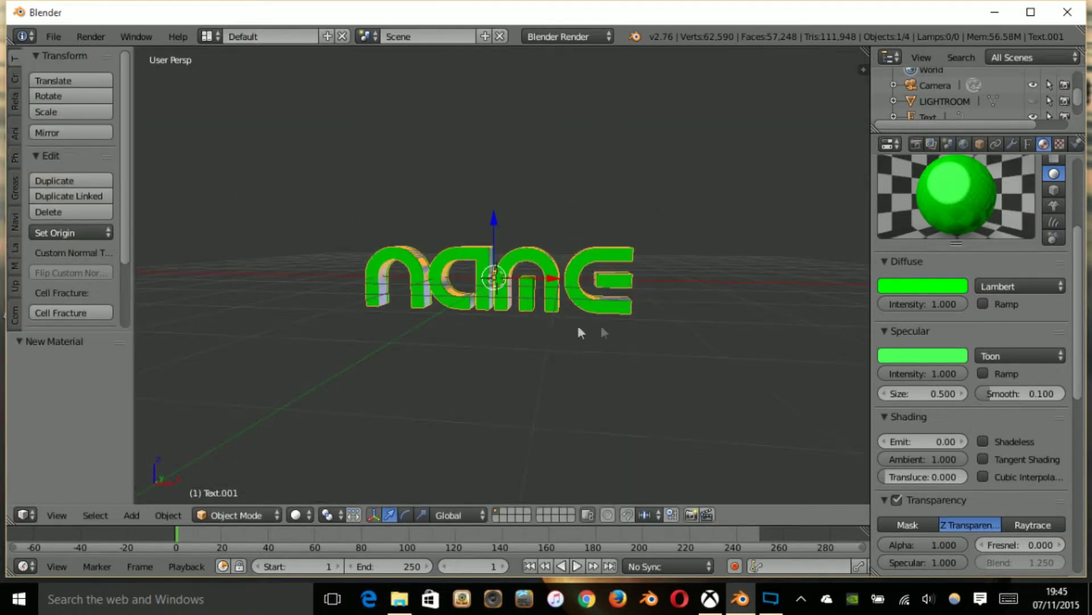
scroll(602, 328, down, 2)
scroll(938, 501, down, 2)
drag(951, 512, 920, 513)
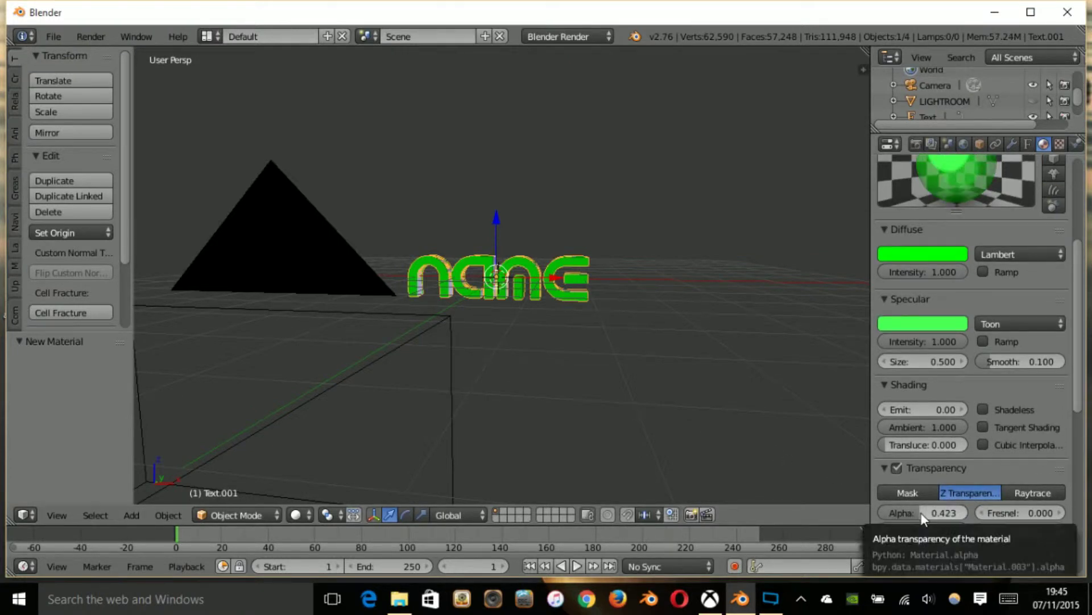
scroll(518, 305, up, 3)
key(F12)
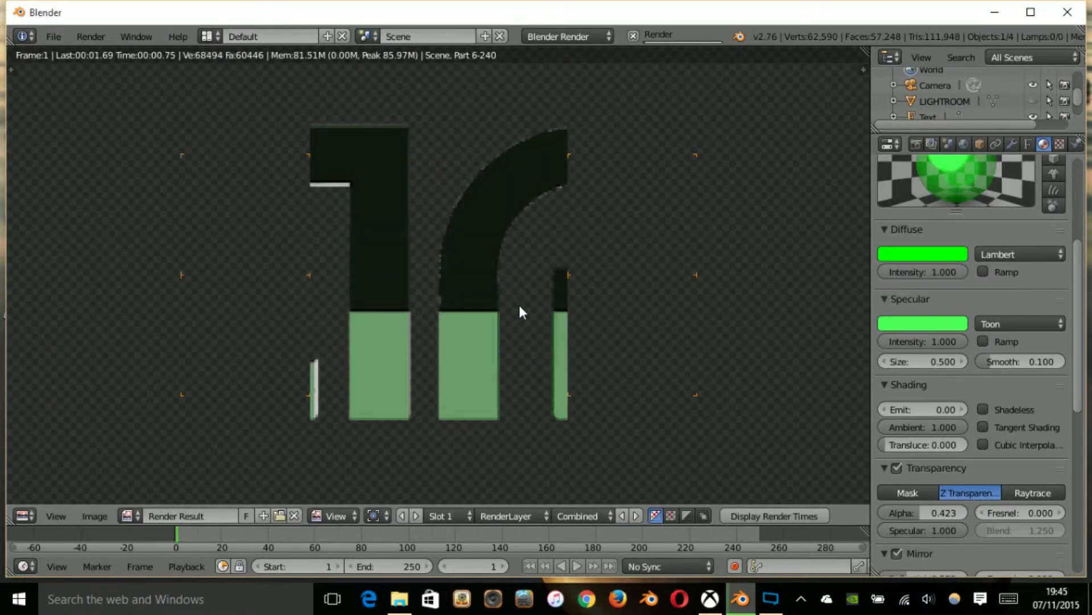
scroll(518, 302, down, 2)
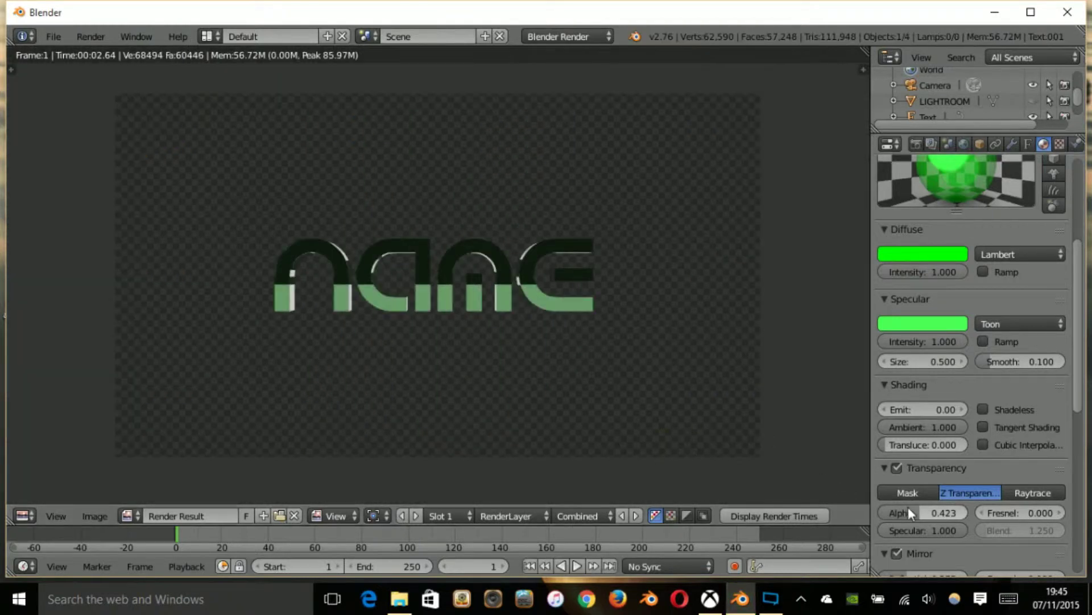
Step: Set the green material's transparency Alpha to 1.000 and its transparency Specular to 0.000
click(967, 512)
drag(954, 529, 885, 530)
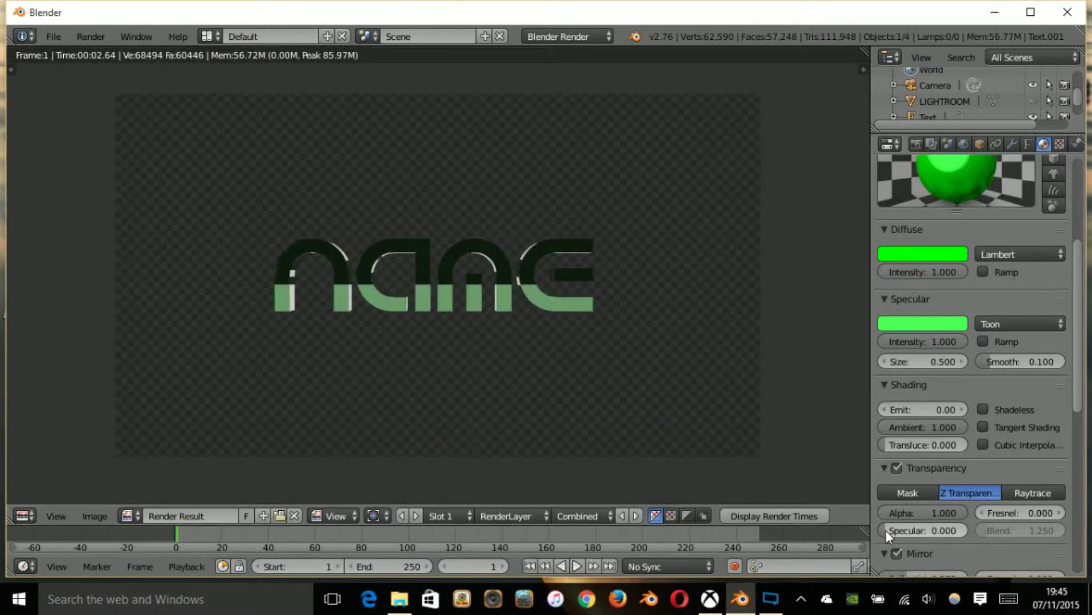
scroll(988, 514, up, 5)
Step: Set the green material's mirror Depth to 4 and its Gloss Amount to 0.000
scroll(988, 514, down, 8)
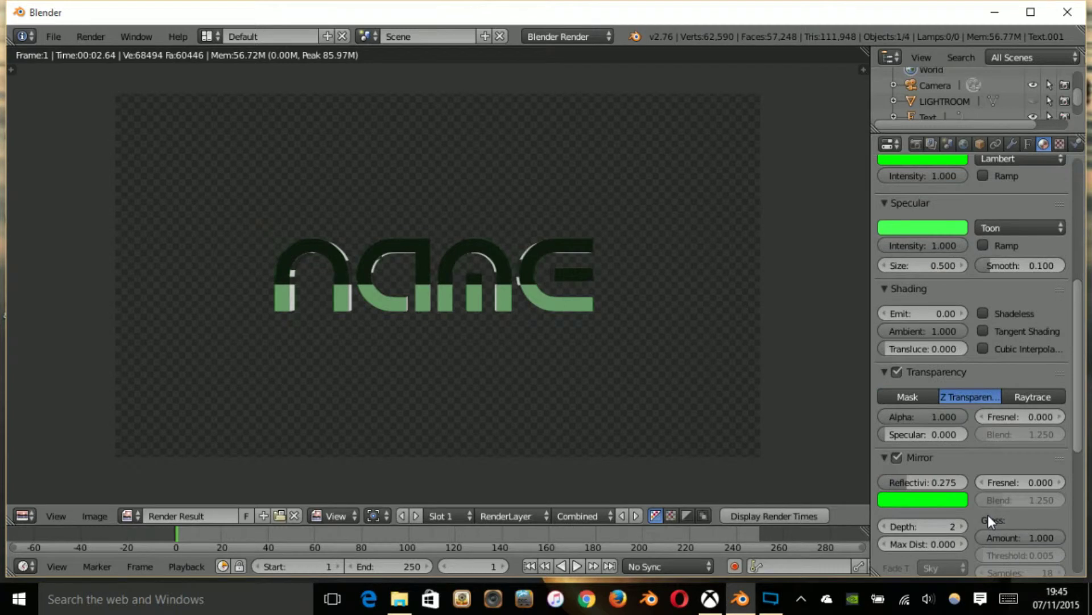
scroll(1024, 482, down, 3)
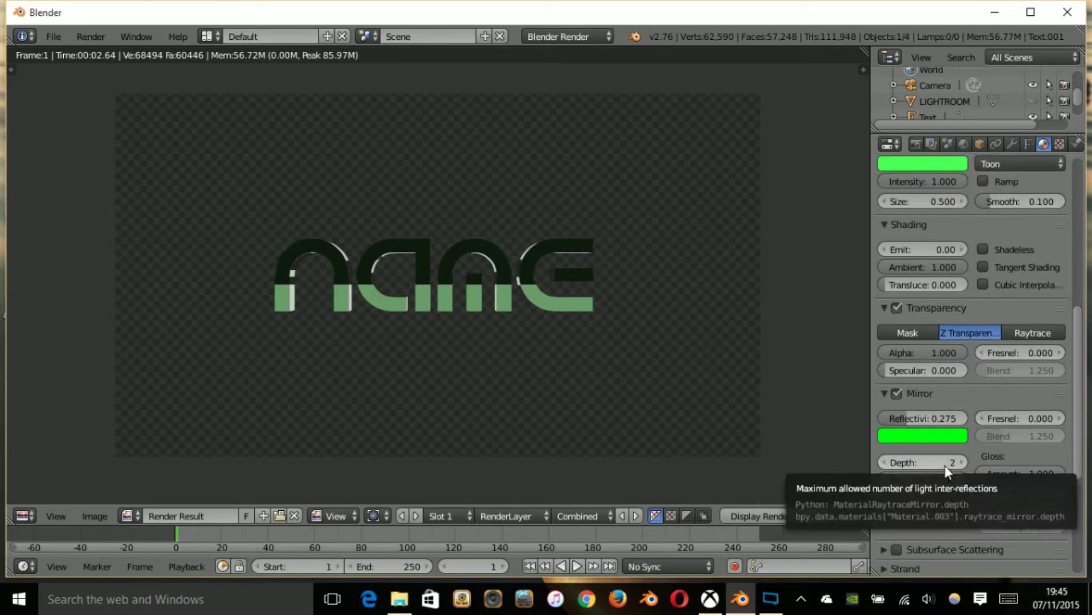
drag(945, 465, 916, 465)
scroll(951, 460, down, 6)
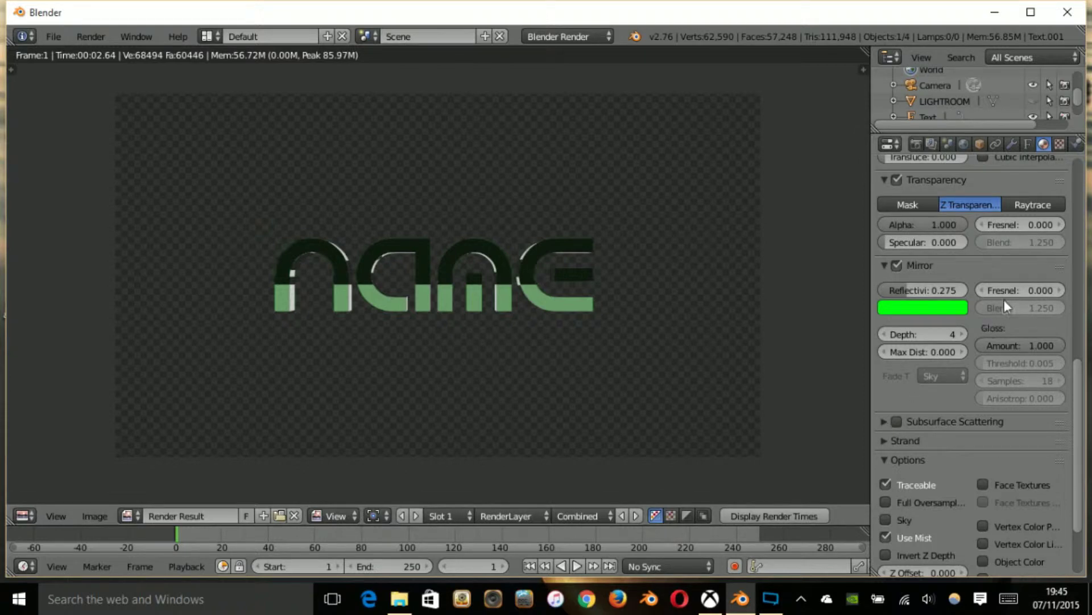
drag(1019, 346, 1000, 359)
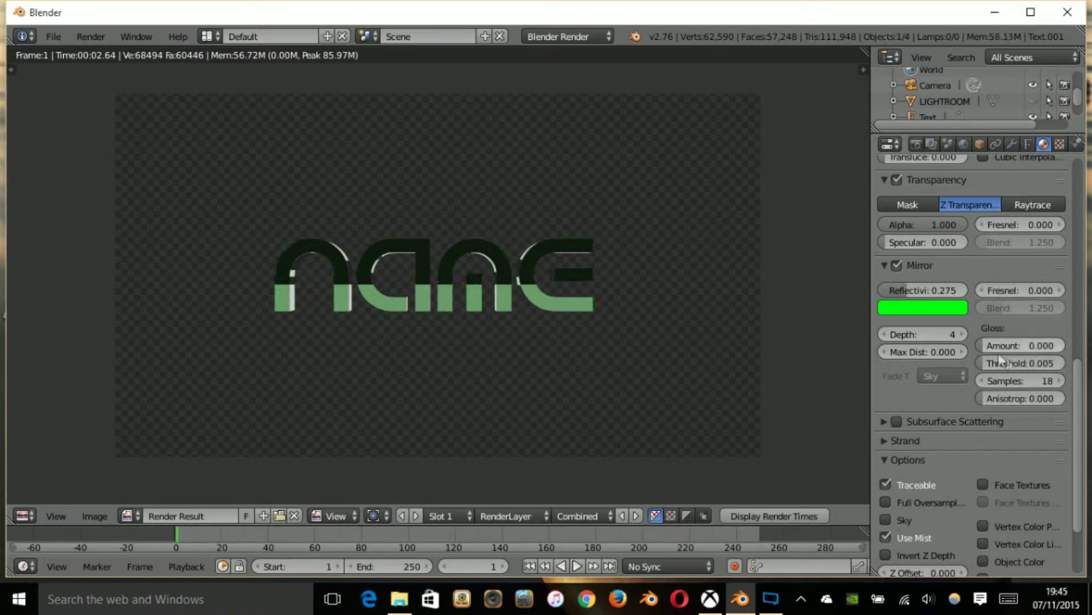
Step: Set the green material's mirror Gloss Amount to 0.125
scroll(1025, 364, up, 10)
scroll(1025, 364, down, 5)
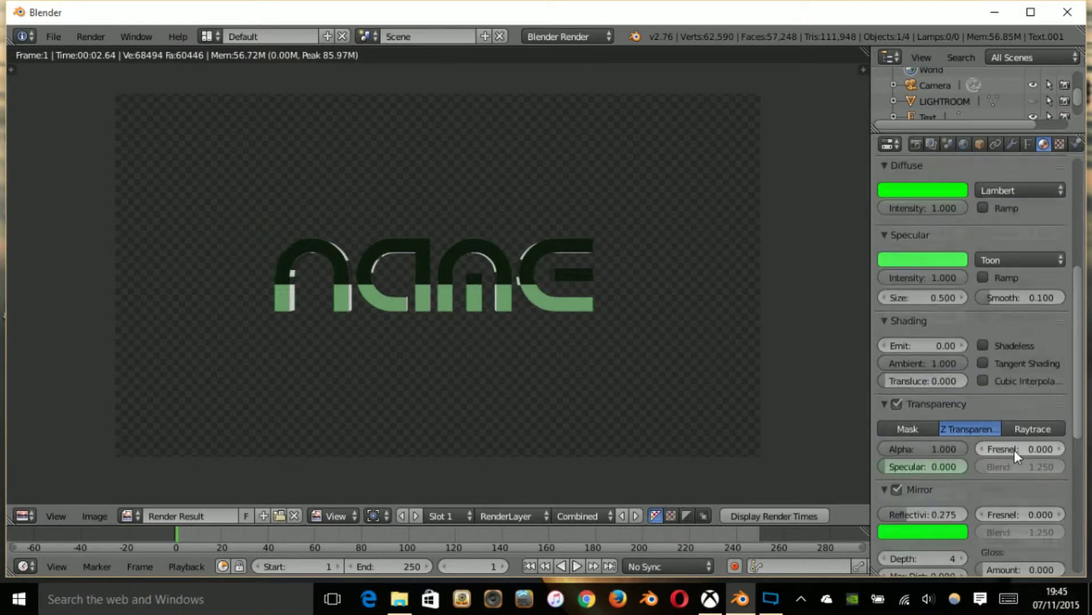
scroll(1015, 451, down, 4)
drag(1017, 471, 1029, 472)
click(993, 473)
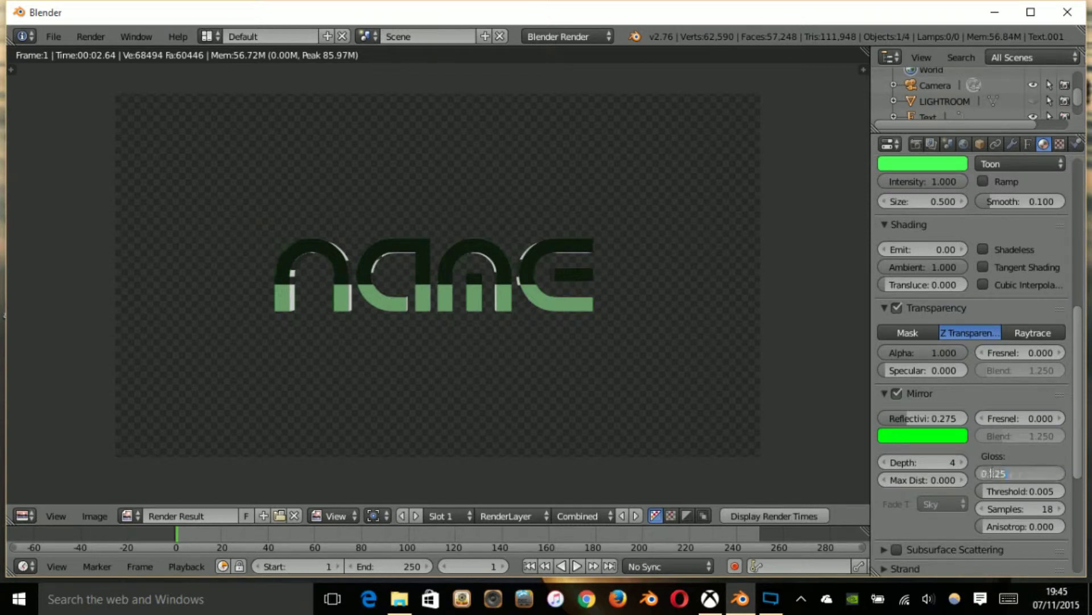
key(Return)
scroll(987, 476, up, 8)
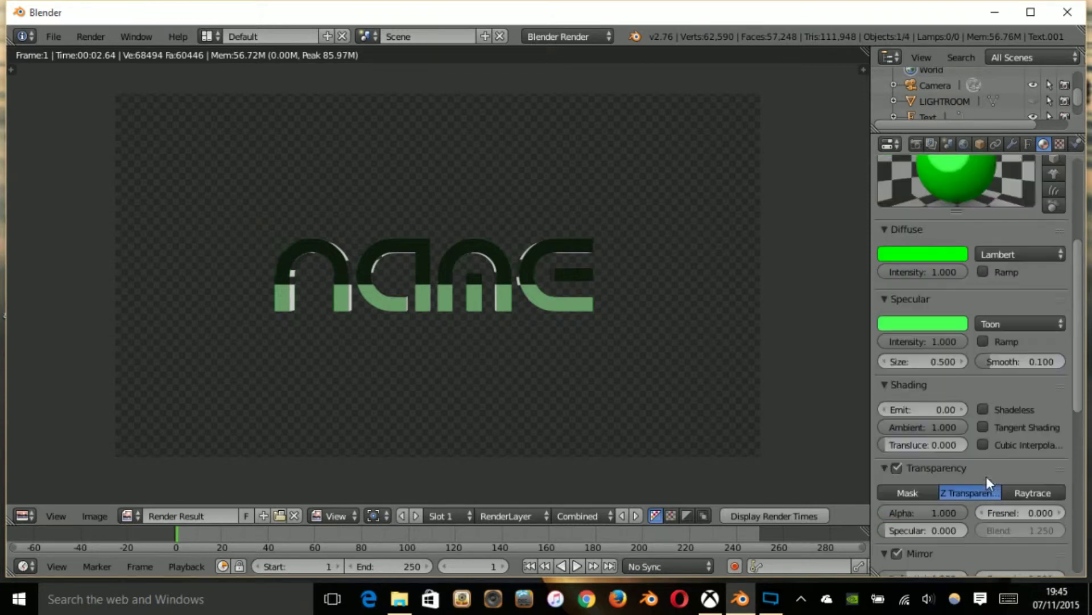
Step: Set the green material's specular colour to pure green with R 0.000 and G 1.000, and its specular Intensity to 0.000
click(918, 356)
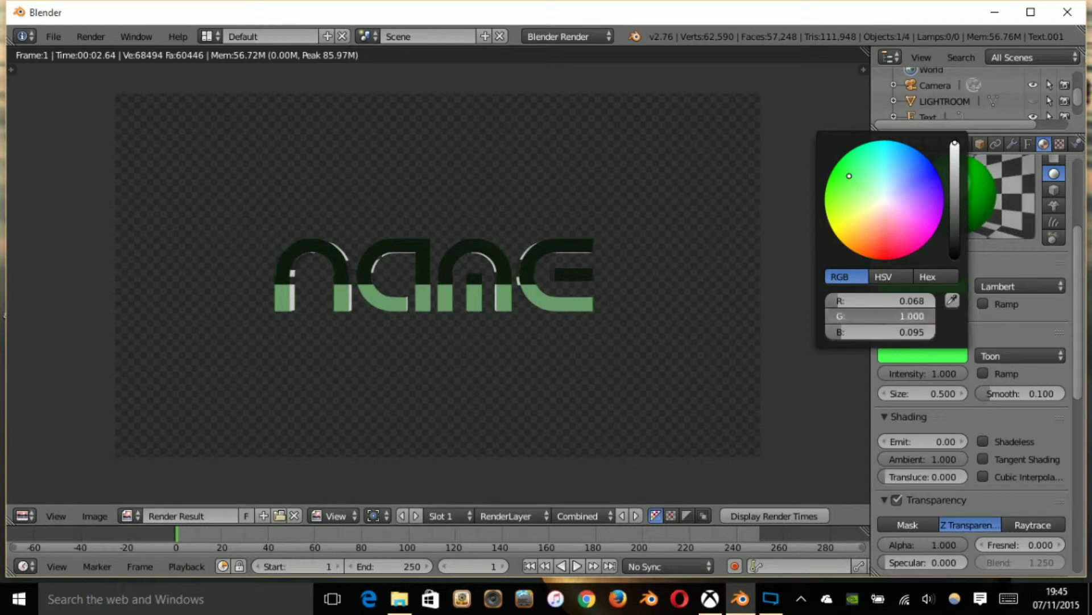
drag(887, 301, 836, 300)
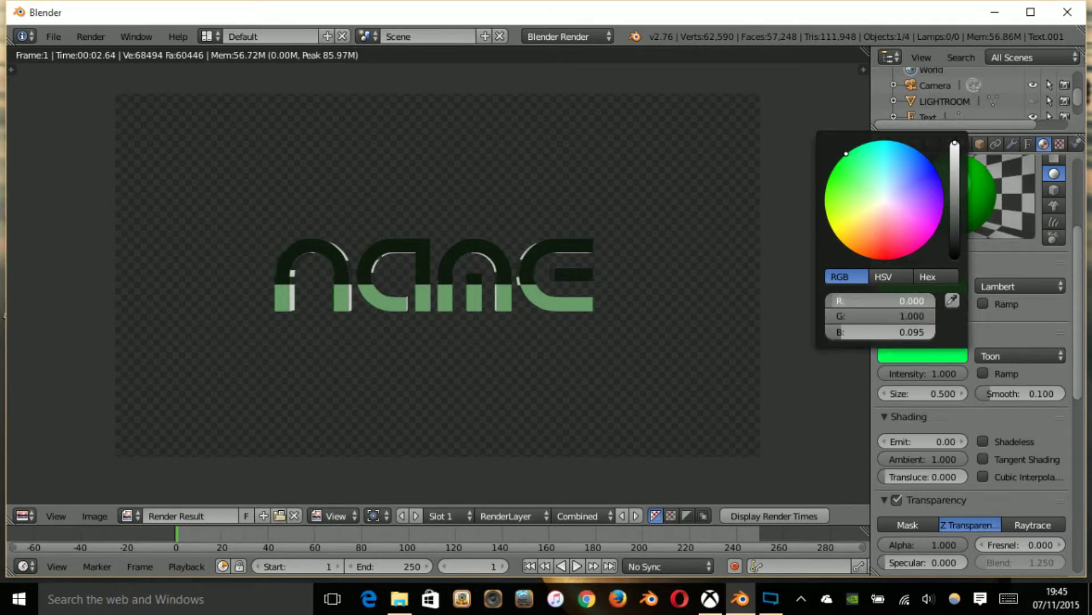
click(1029, 329)
click(911, 332)
drag(896, 374, 886, 373)
Step: Raise the green material's mirror Gloss Amount to 0.471 and check the material preview
scroll(934, 511, down, 5)
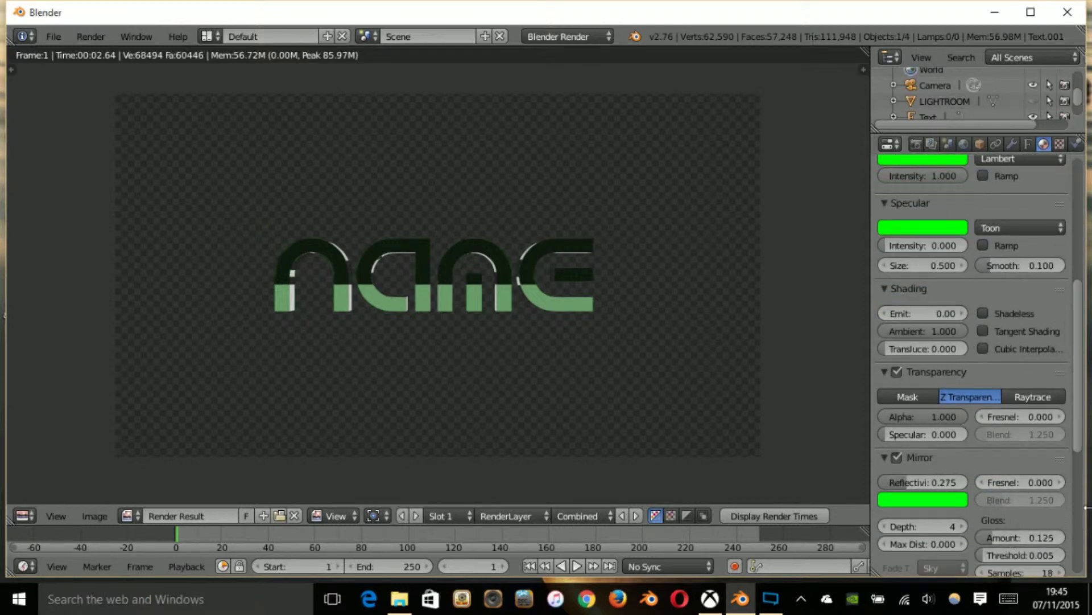
drag(1001, 536, 1050, 526)
scroll(982, 336, up, 8)
scroll(988, 391, down, 3)
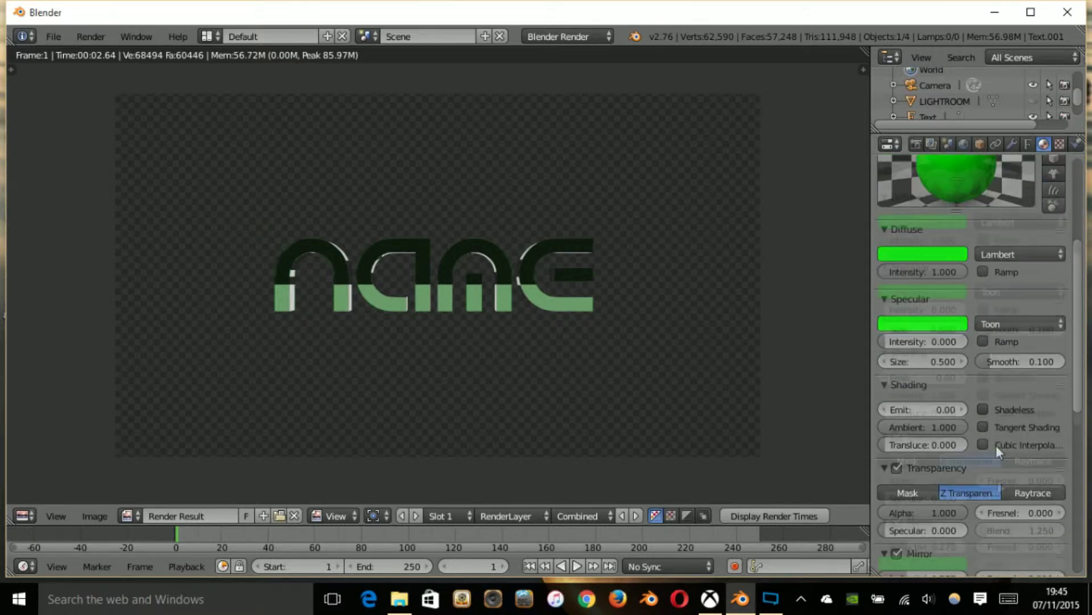
scroll(1023, 490, down, 4)
scroll(1042, 517, up, 3)
scroll(1039, 510, down, 3)
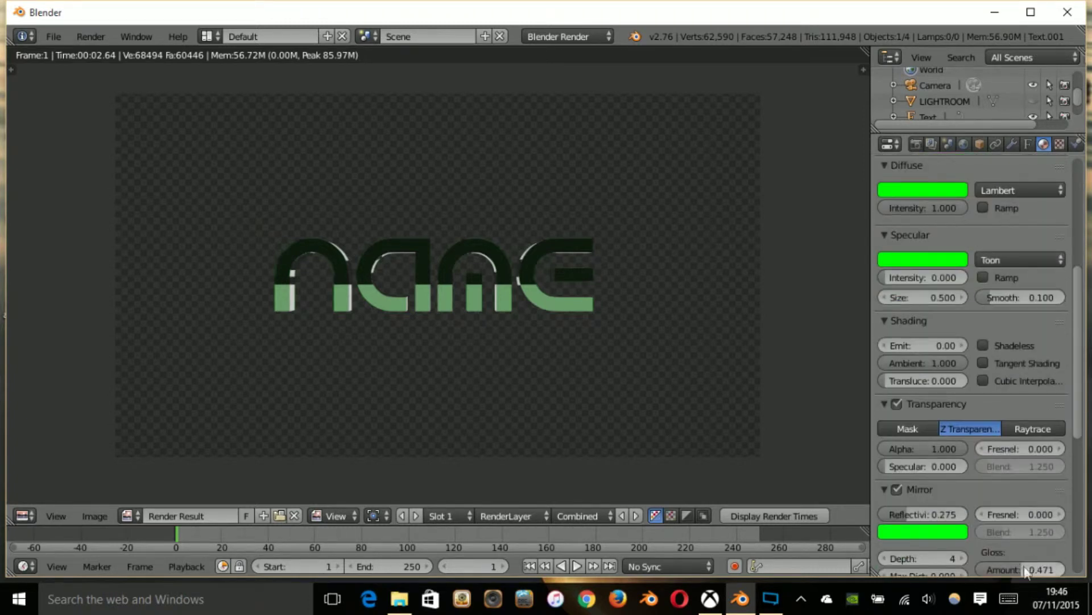
scroll(1030, 569, up, 4)
scroll(1030, 546, down, 3)
Step: Increase the green material's mirror Gloss Amount to 0.702 and compare the material preview
scroll(1029, 560, down, 3)
drag(1031, 505, 1042, 505)
scroll(1042, 505, up, 5)
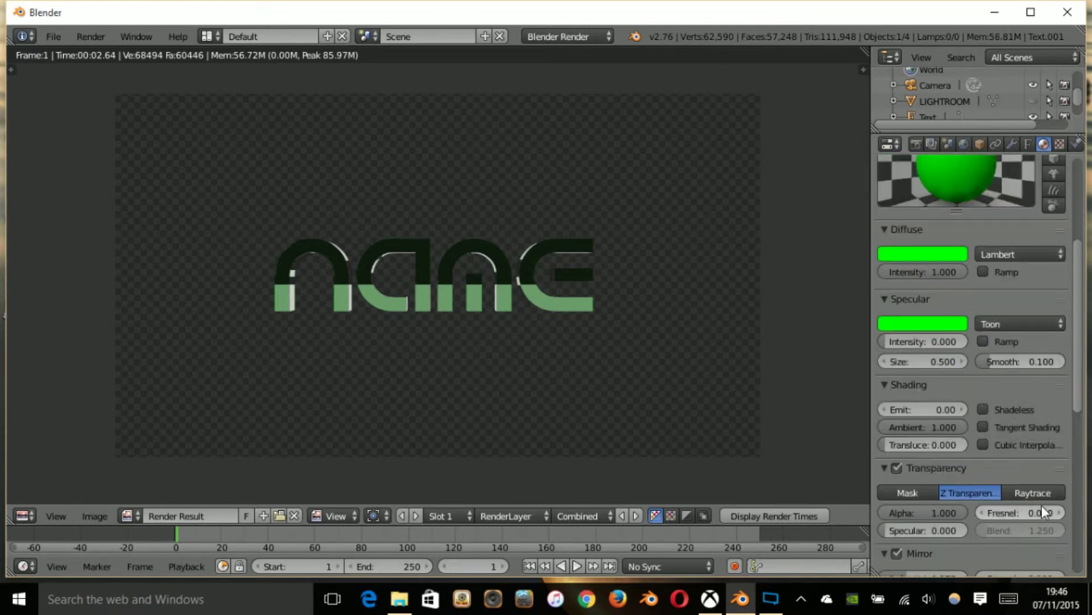
scroll(1039, 540, down, 5)
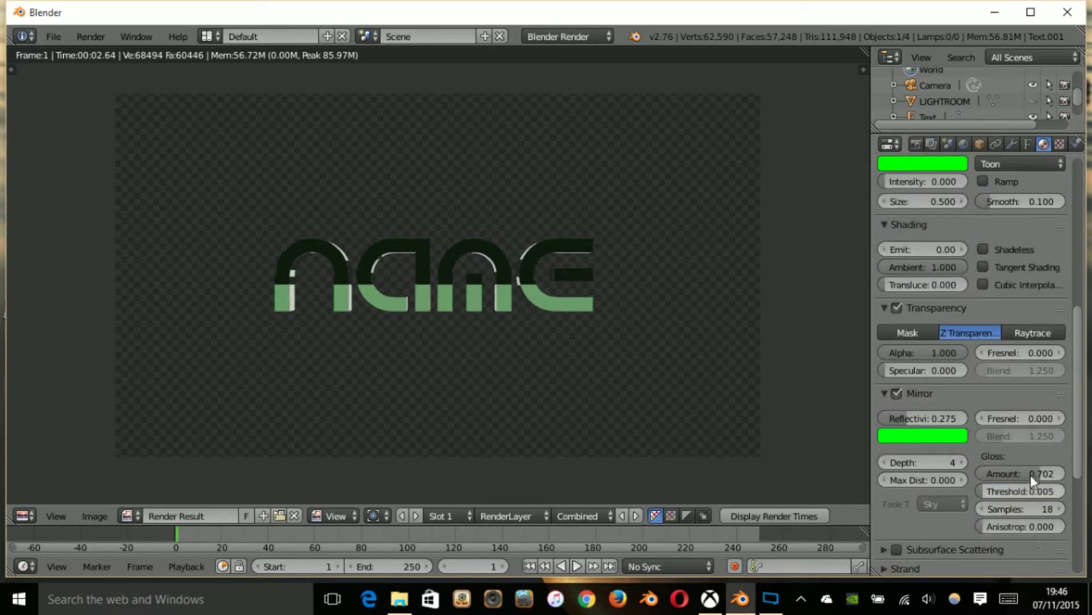
scroll(1054, 475, up, 5)
scroll(1054, 479, down, 3)
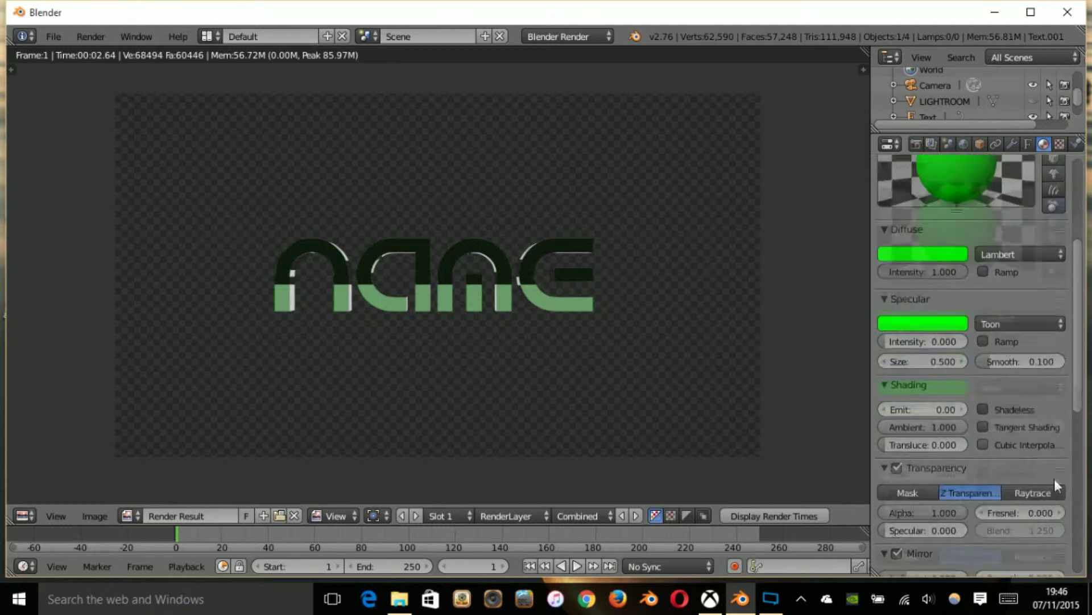
Step: Set the green material's mirror Gloss Amount to 0.885 and render a test image
scroll(1047, 519, down, 3)
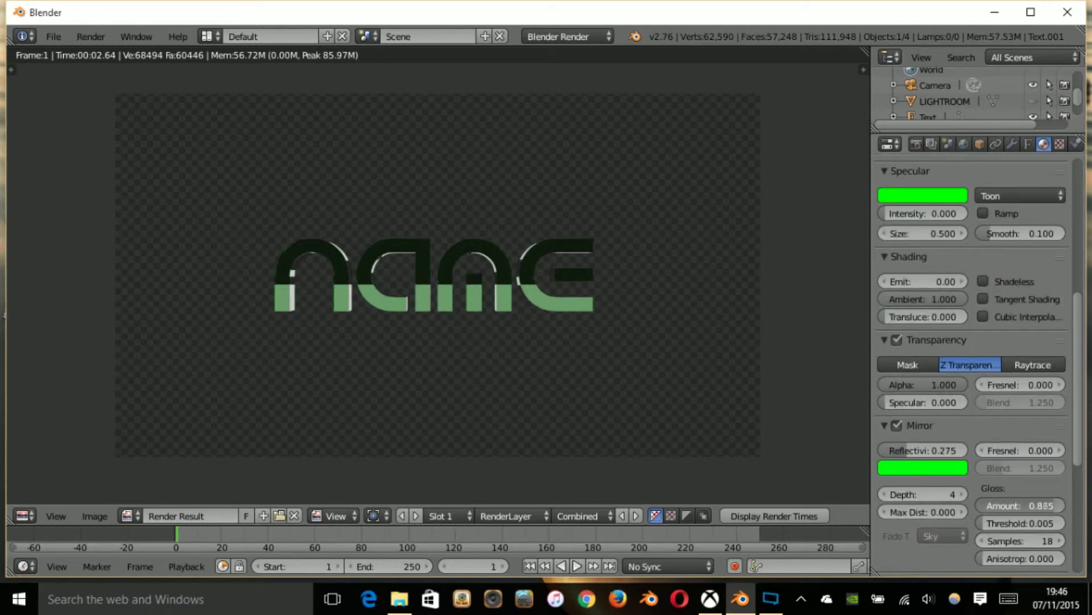
scroll(1059, 504, up, 5)
scroll(1059, 504, up, 5)
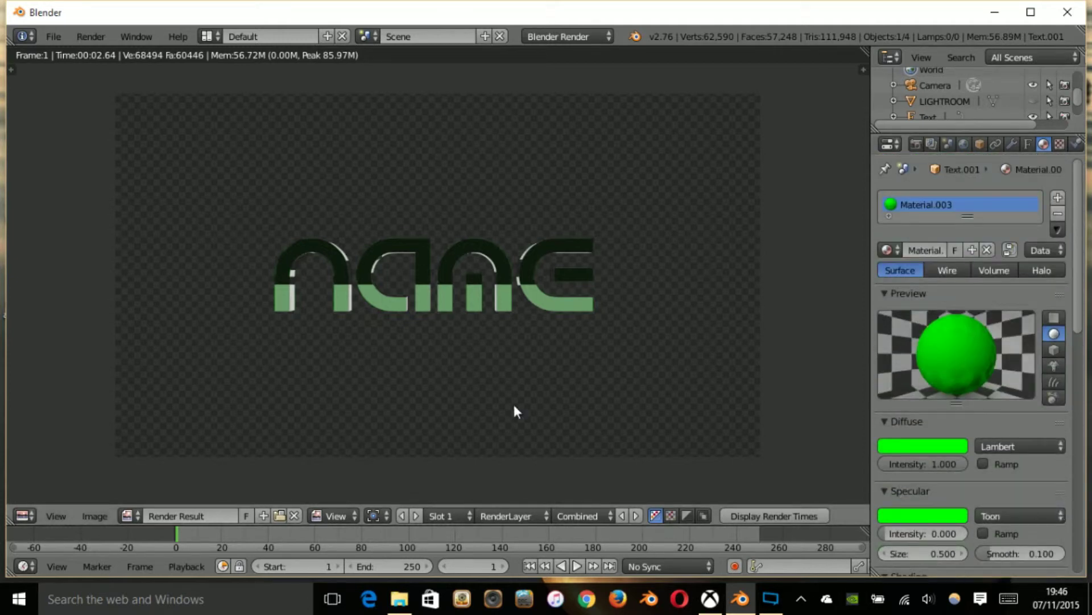
key(F12)
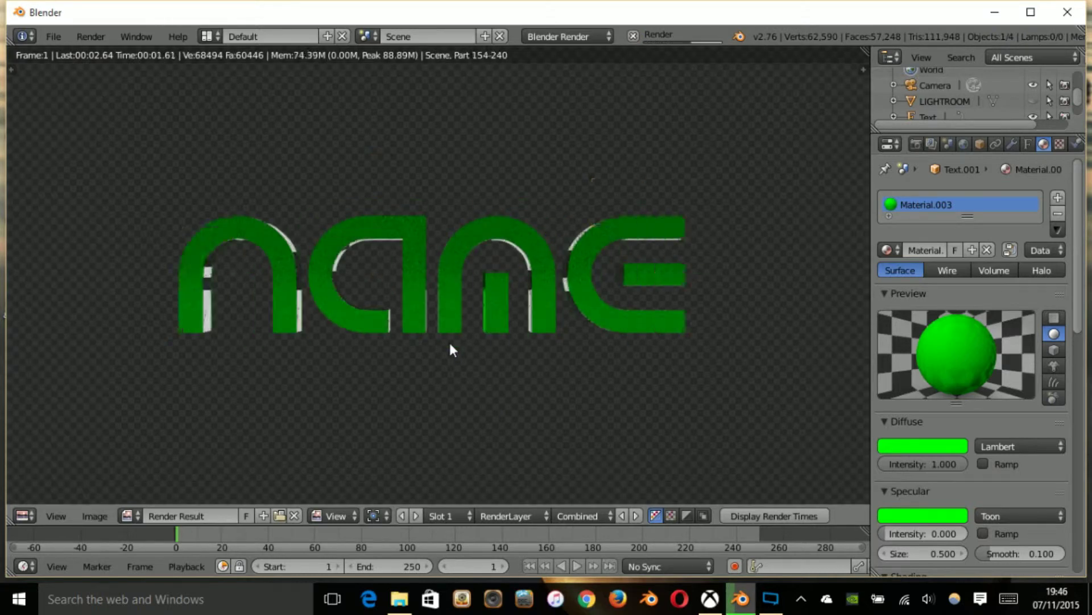
key(Escape)
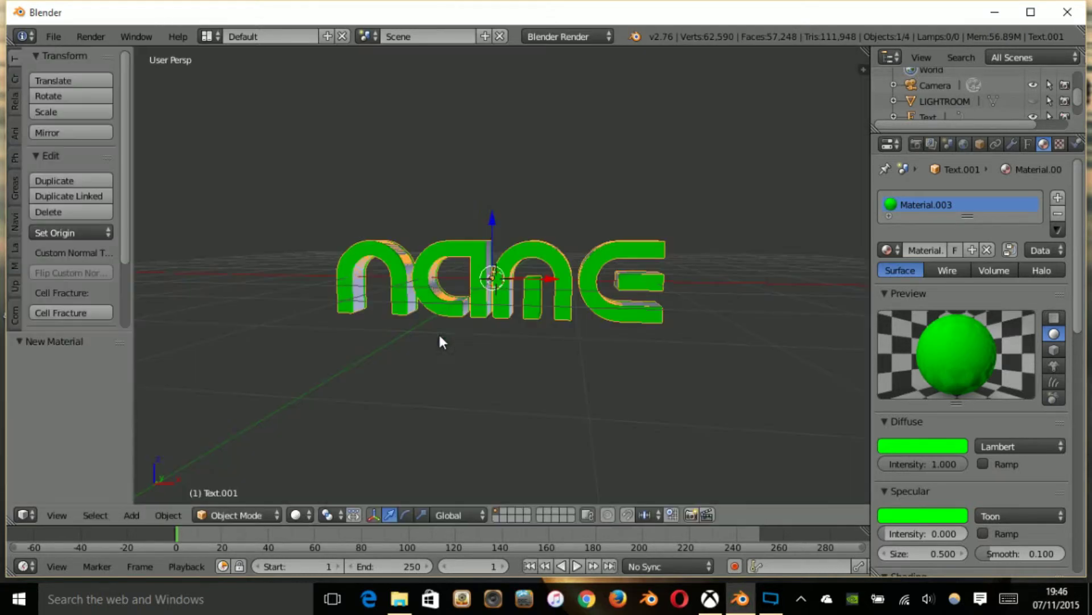
Step: Select the white text and examine its specular, transparency and mirror settings
middle_drag(439, 340, 561, 275)
middle_drag(657, 271, 568, 276)
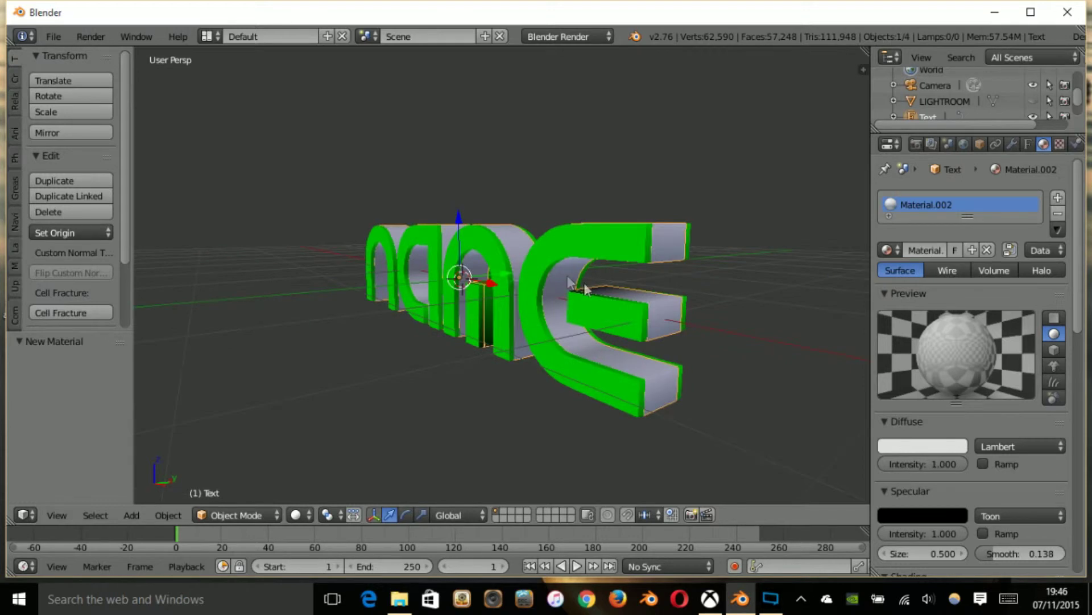
scroll(923, 391, down, 8)
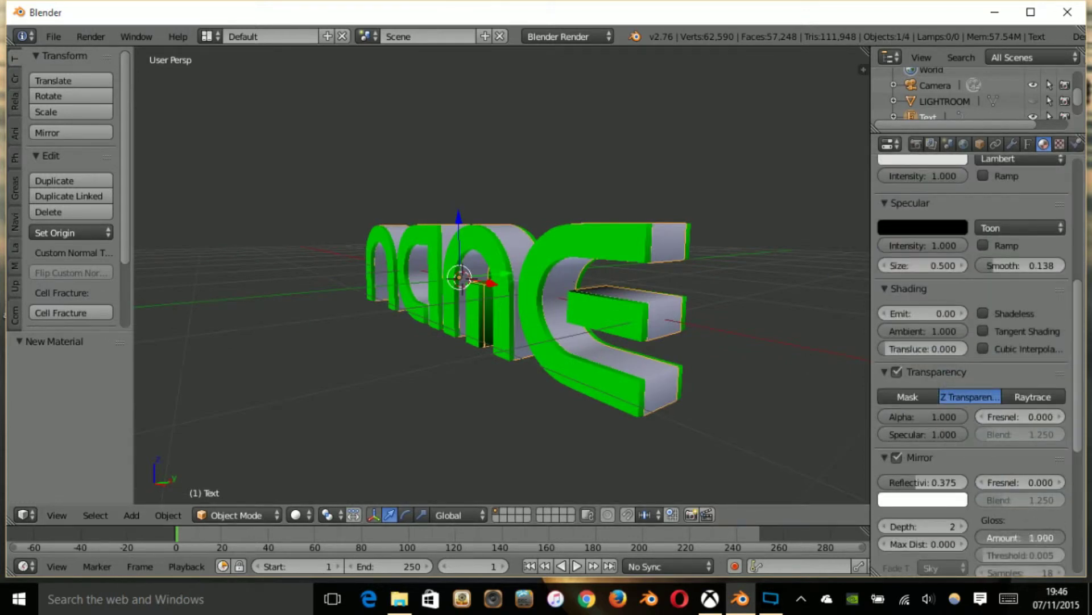
scroll(999, 461, up, 8)
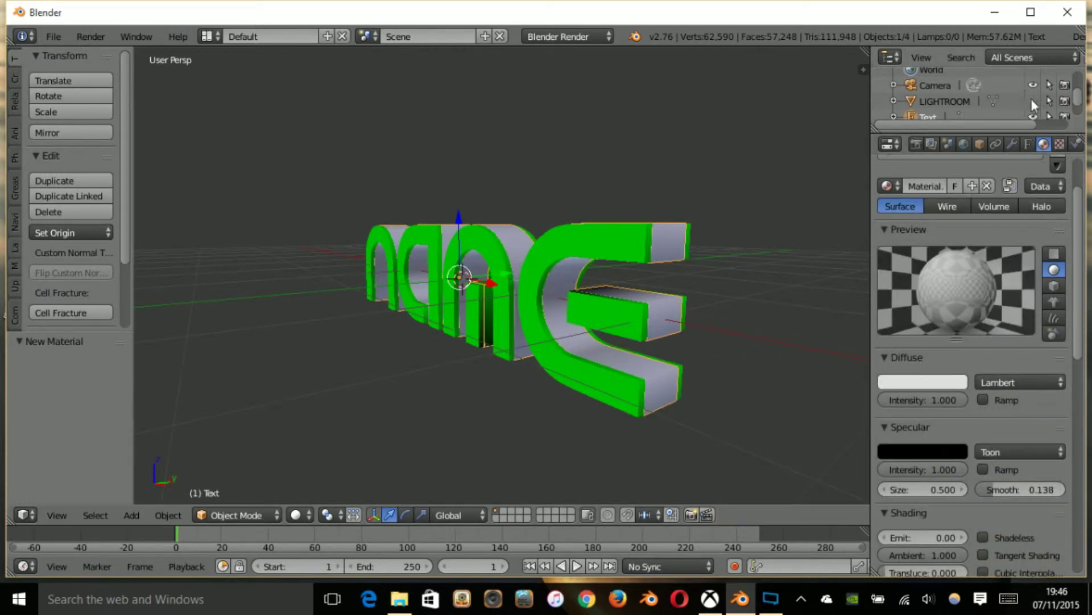
Step: Preview the text in Rendered viewport shading with the lightroom shown, examining its reflections from the side, front and above
click(1032, 101)
scroll(620, 238, down, 2)
click(1033, 102)
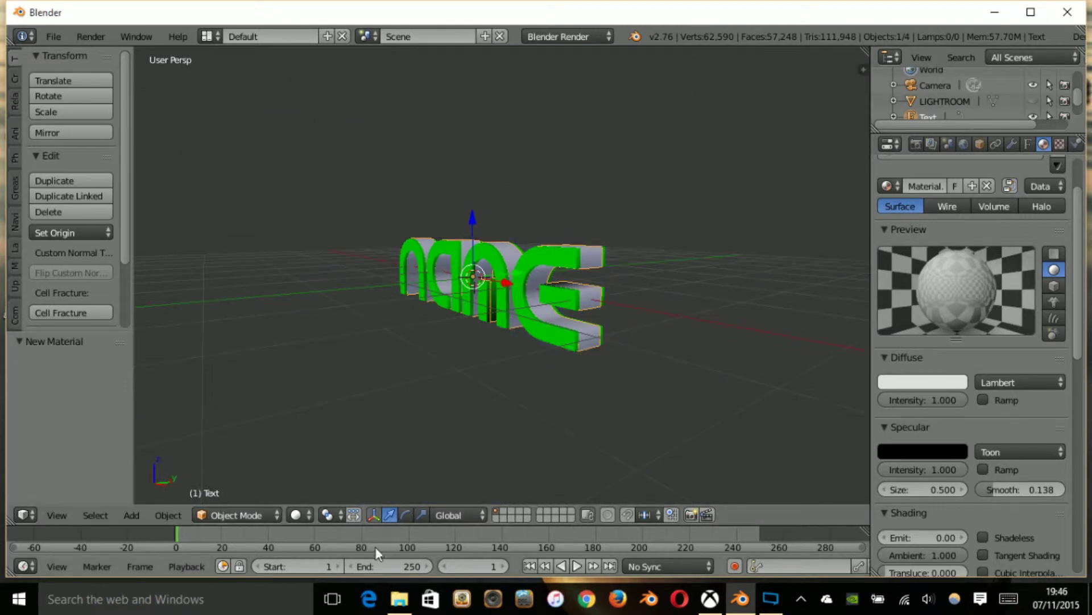
click(295, 514)
click(327, 404)
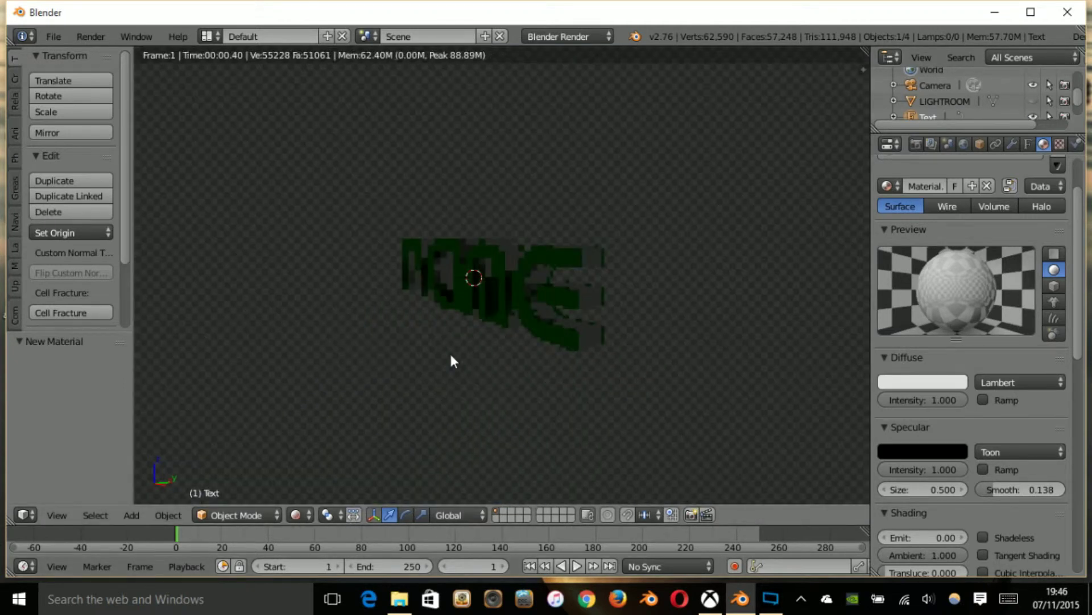
scroll(537, 326, up, 4)
click(1033, 100)
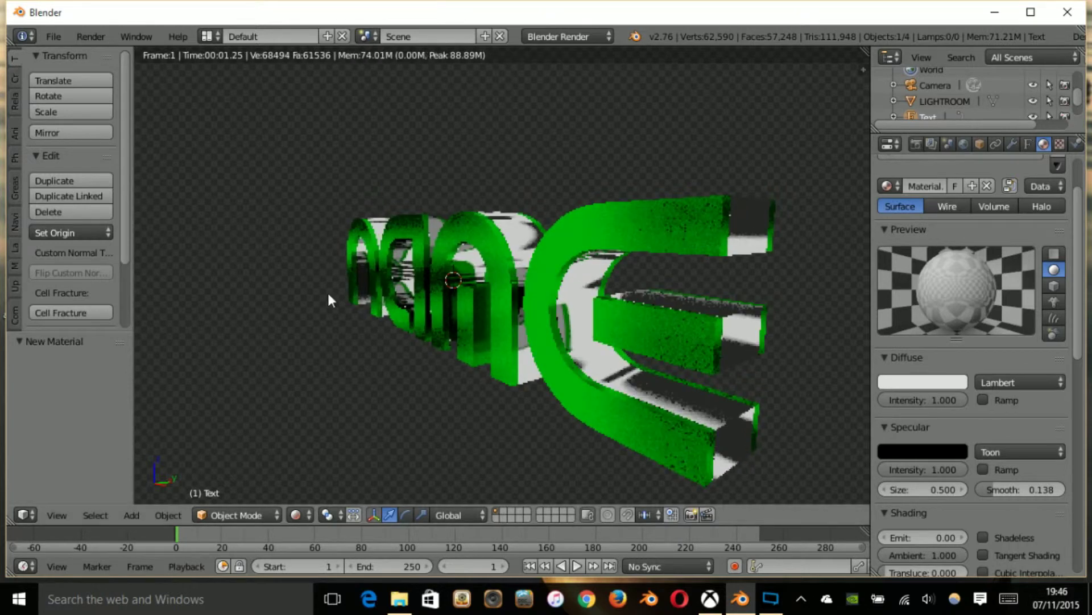
key(KP_1)
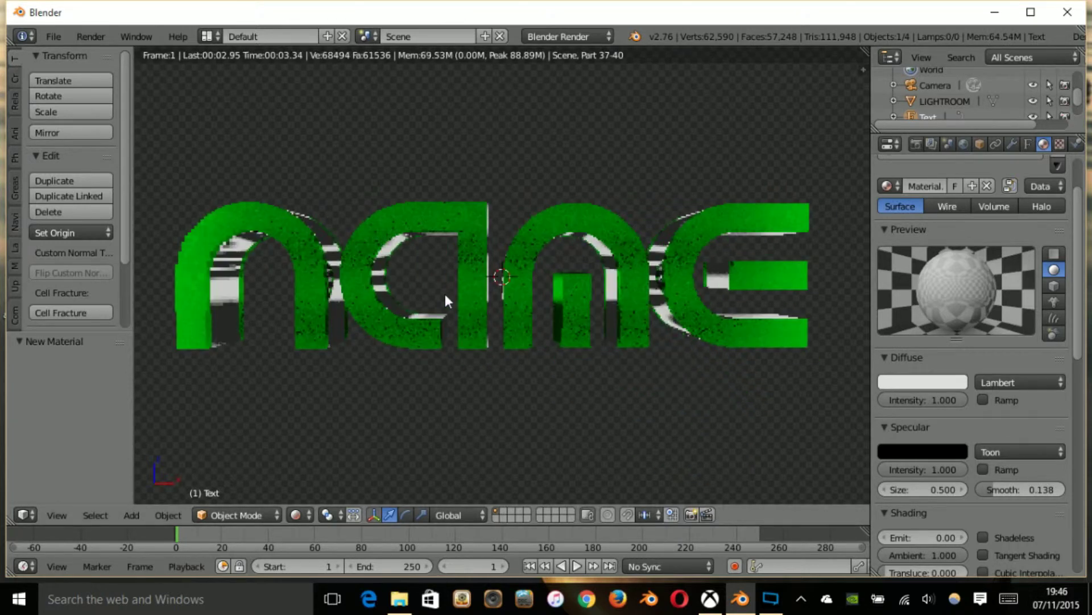
middle_drag(422, 292, 456, 363)
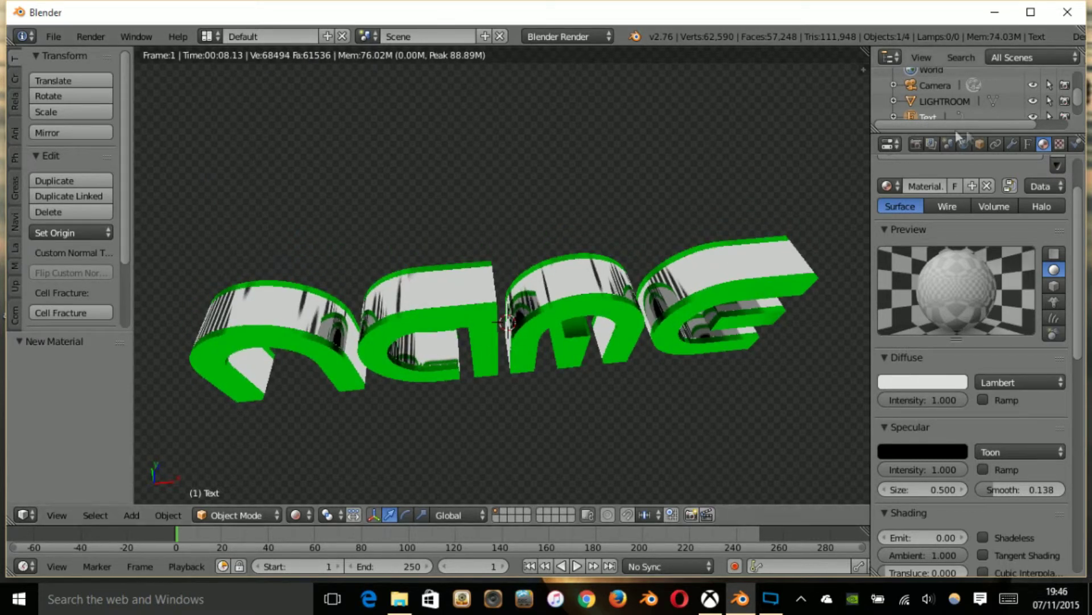
Step: Hide the lightroom in the viewport and return the viewport shading to Solid
click(1033, 101)
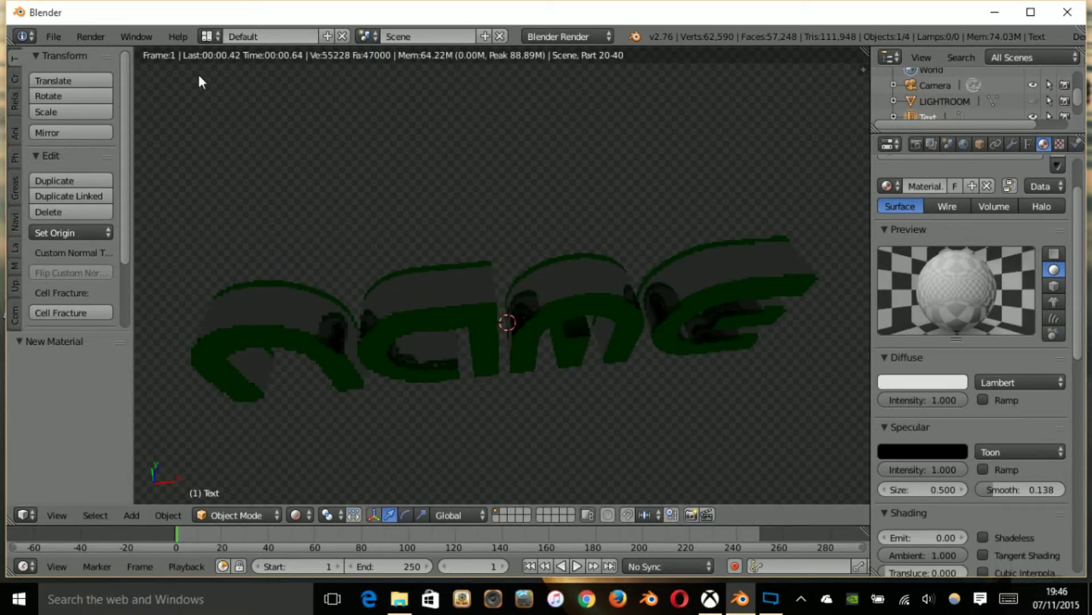
click(299, 515)
click(310, 475)
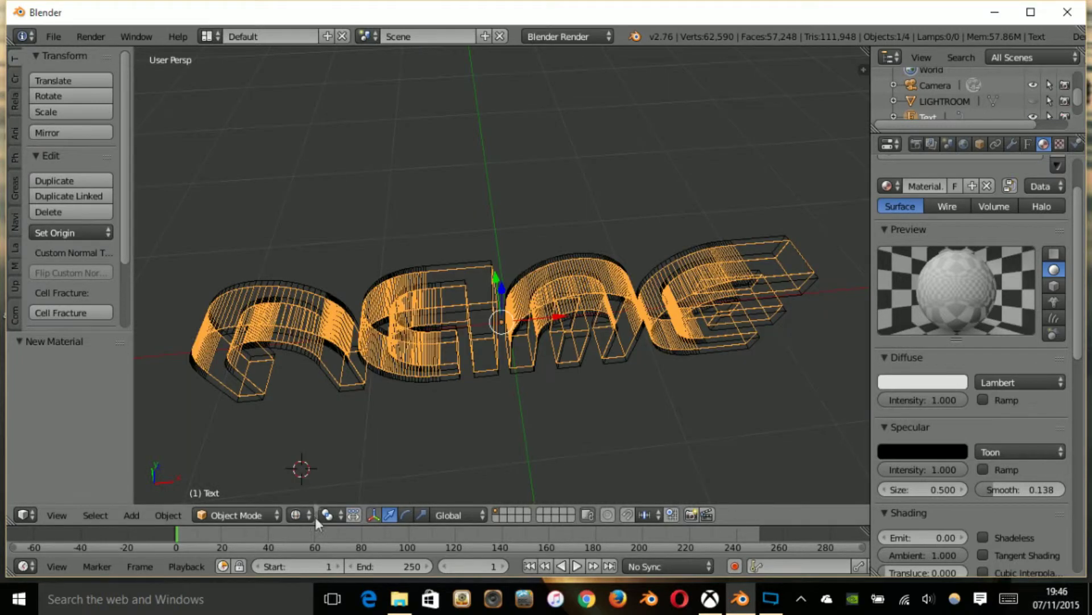
click(299, 515)
click(313, 463)
scroll(488, 334, up, 3)
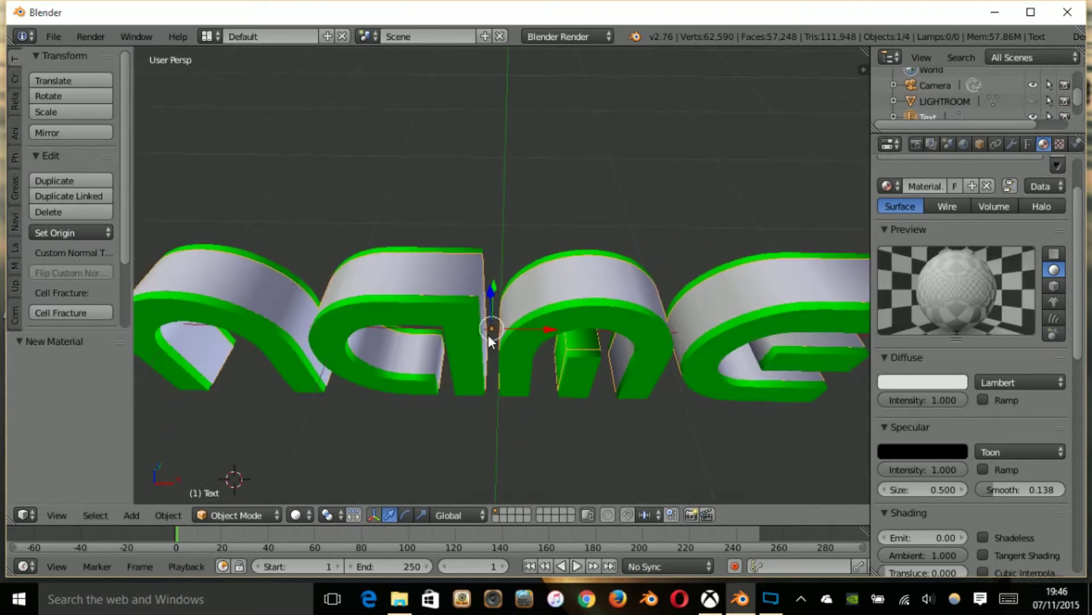
Step: Switch to the camera view and add a cube-shaped empty at the centre of the text
key(KP_0)
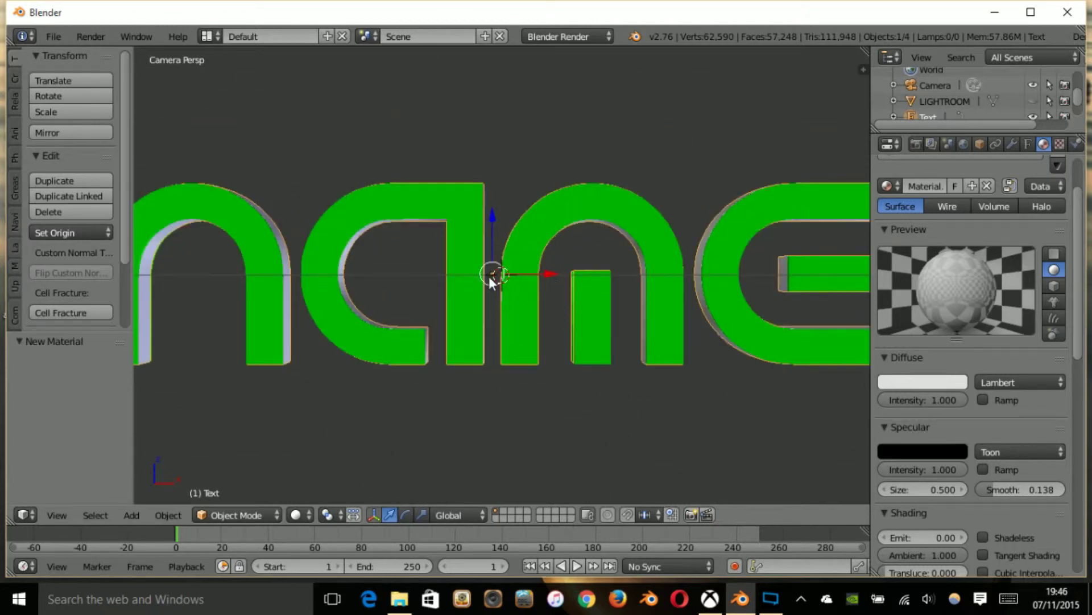
key(KP_0)
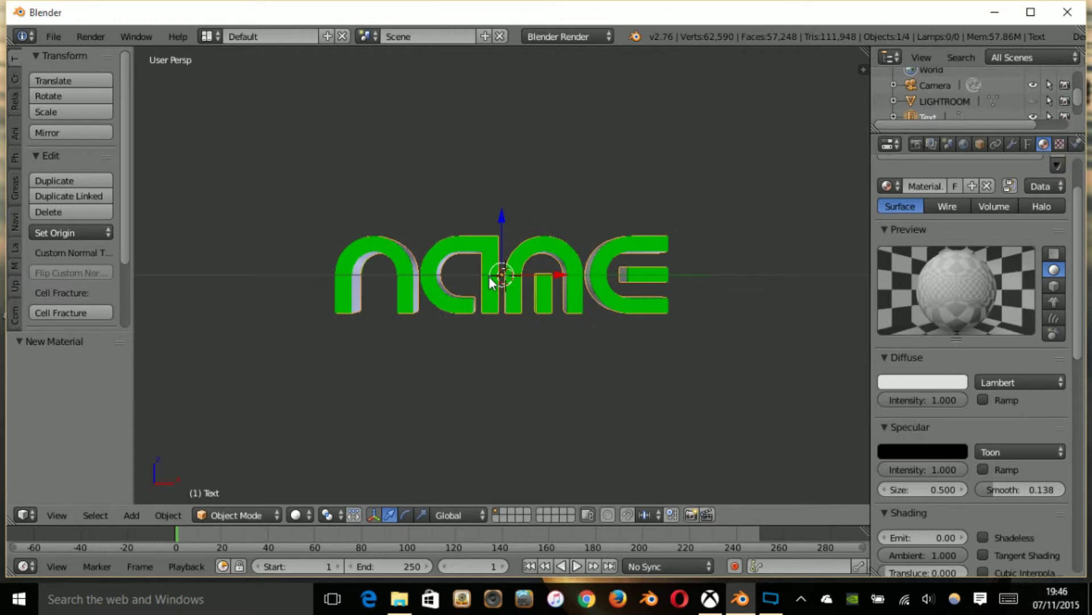
key(KP_0)
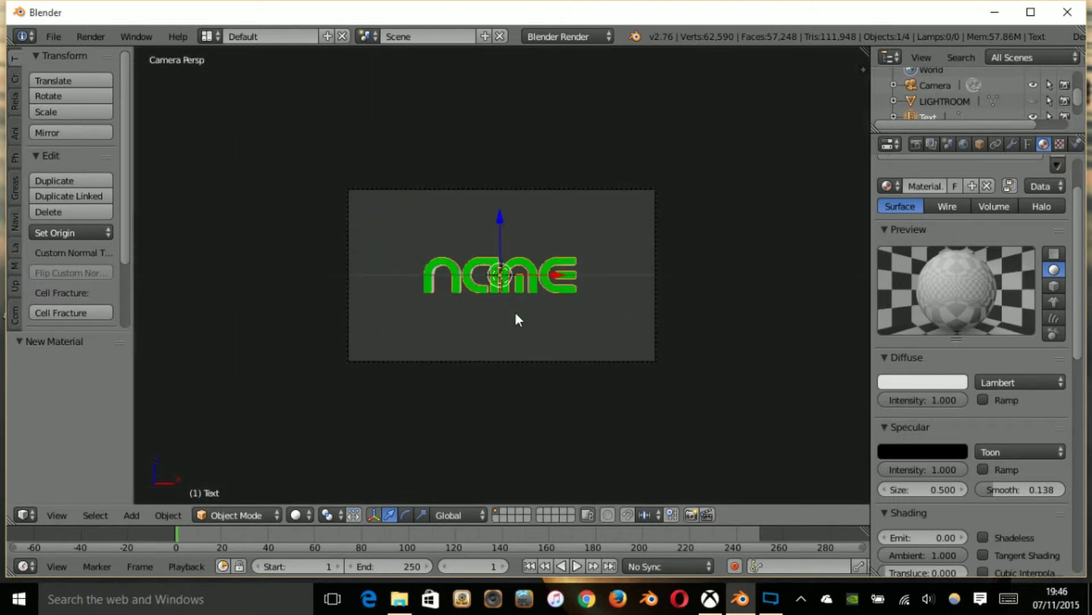
scroll(515, 314, down, 2)
key(shift+a)
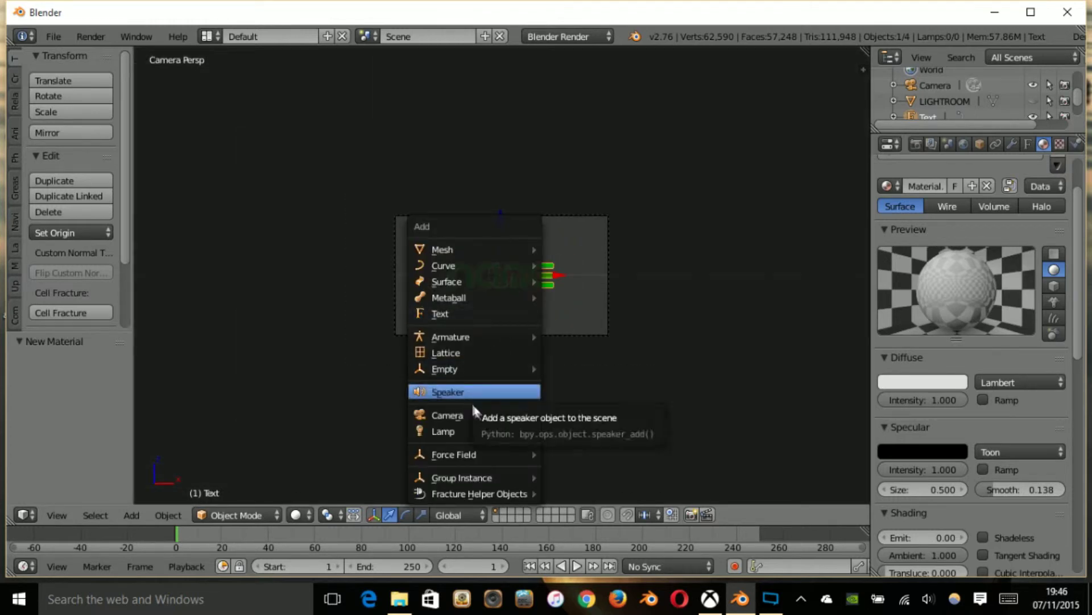
mouse_move(470, 370)
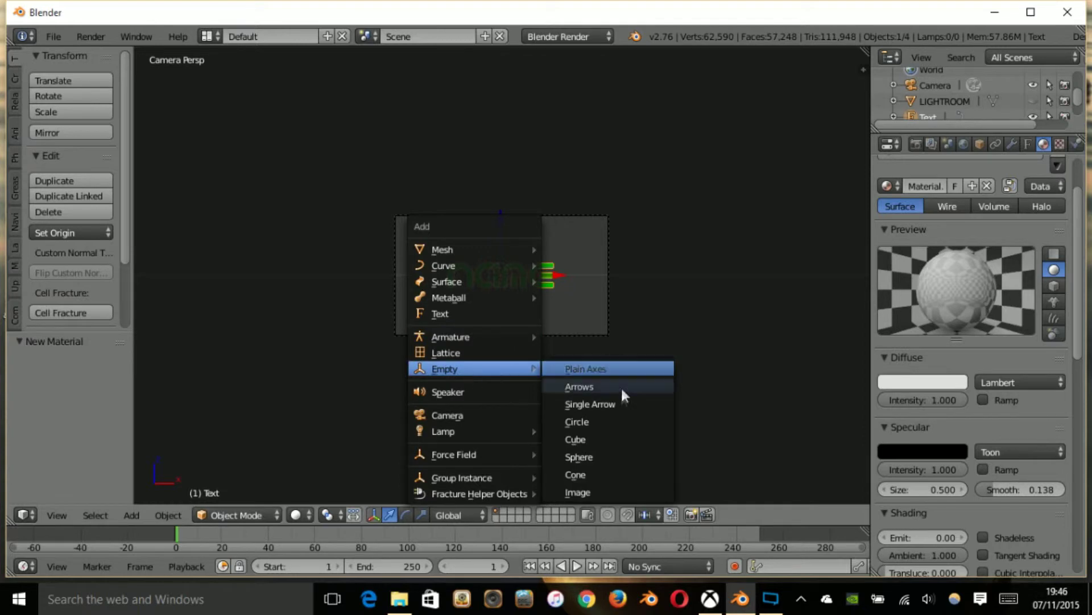
click(592, 439)
scroll(562, 259, up, 5)
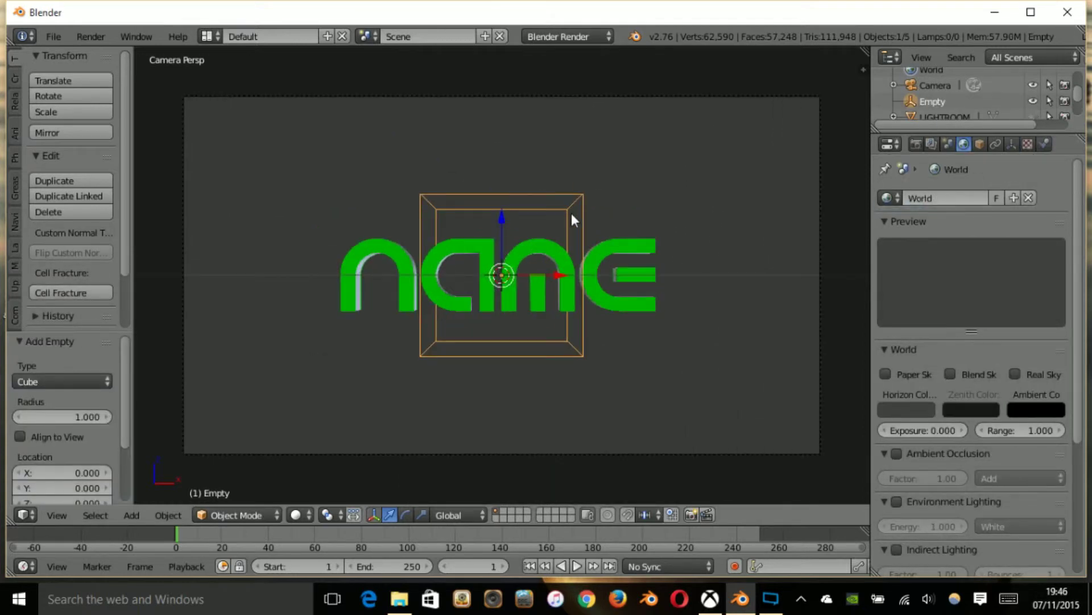
Step: Scale the empty uniformly by about 0.651, and stretch it along X by about 3.583 to span the text
key(s)
click(547, 234)
middle_drag(795, 121, 869, 298)
key(KP_0)
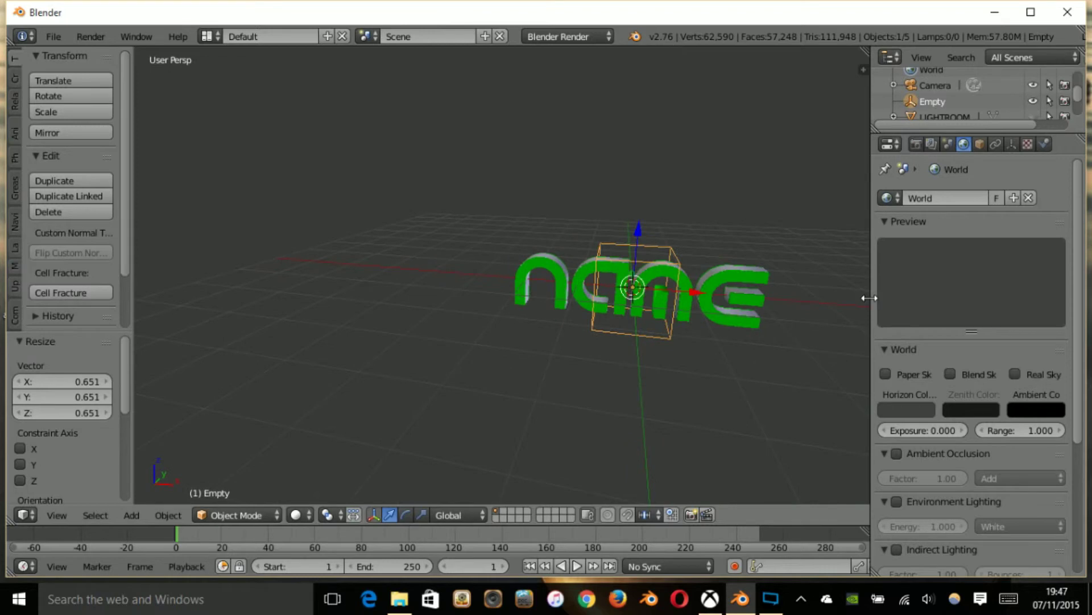
key(s)
key(x)
click(732, 330)
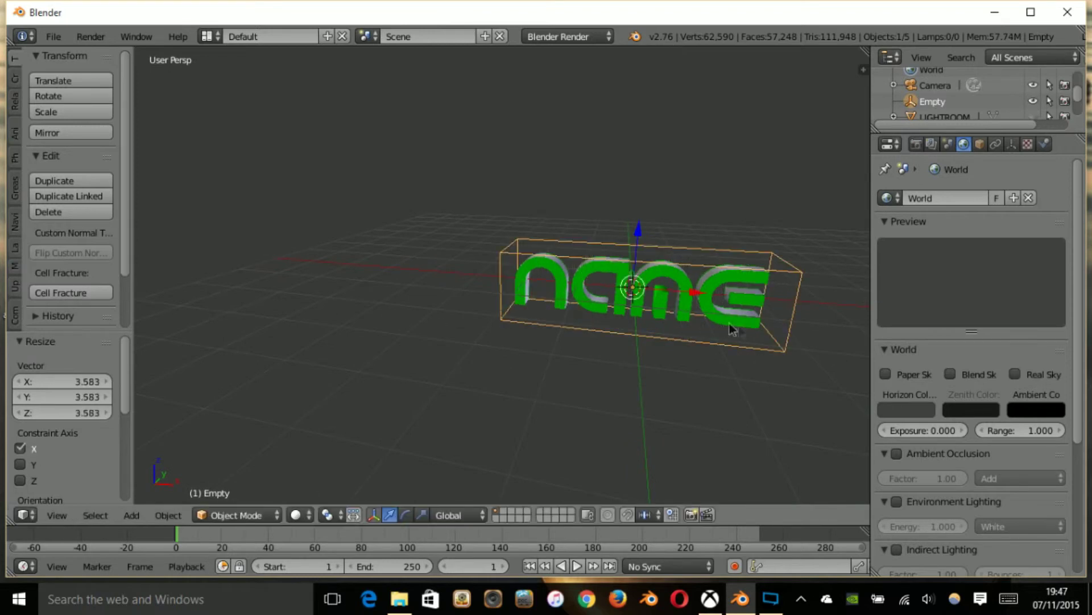
Step: Fit the empty's depth around the text by scaling it along Y, finishing with a factor of about 1.571
middle_drag(732, 330, 586, 301)
key(s)
key(y)
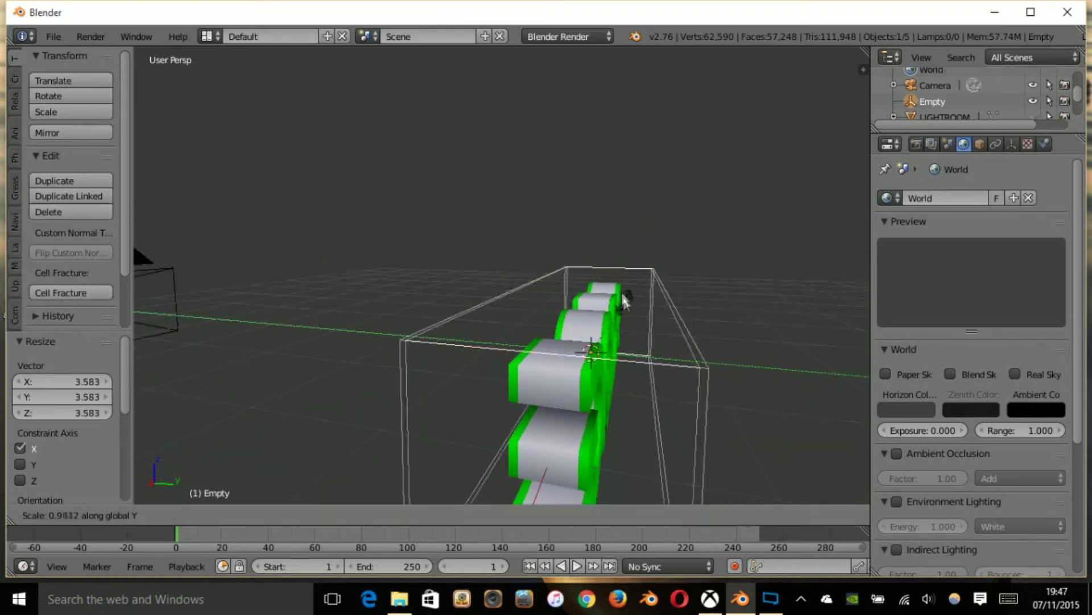
click(593, 334)
middle_drag(593, 335, 726, 334)
click(600, 334)
key(s)
key(y)
click(586, 329)
Step: Scale the empty along Z by about 0.778 to match the text height, and check it through the camera
key(s)
key(z)
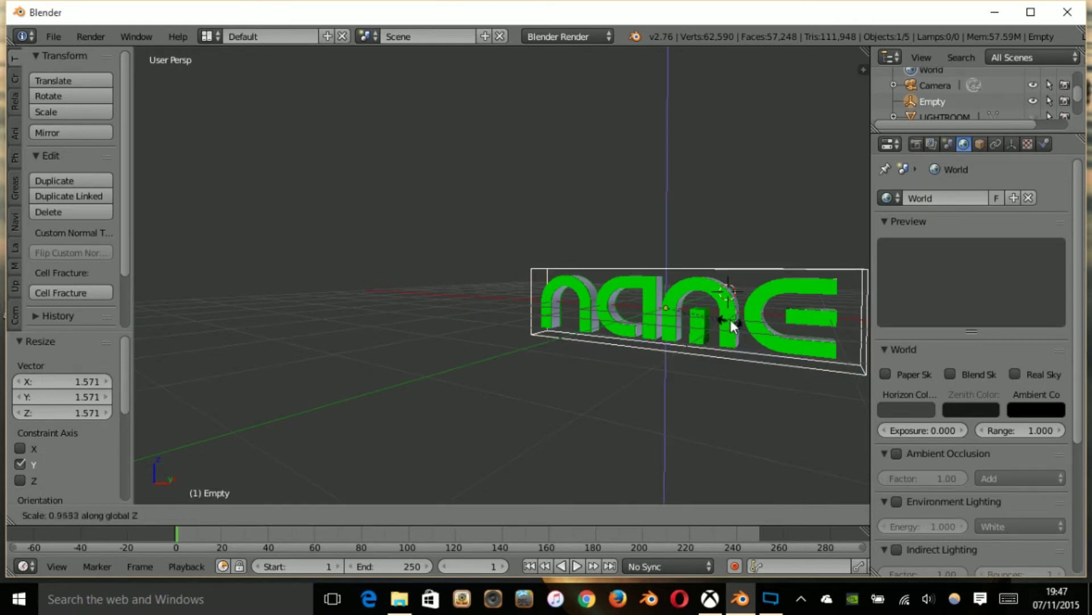
click(727, 320)
middle_drag(727, 320, 772, 310)
key(KP_0)
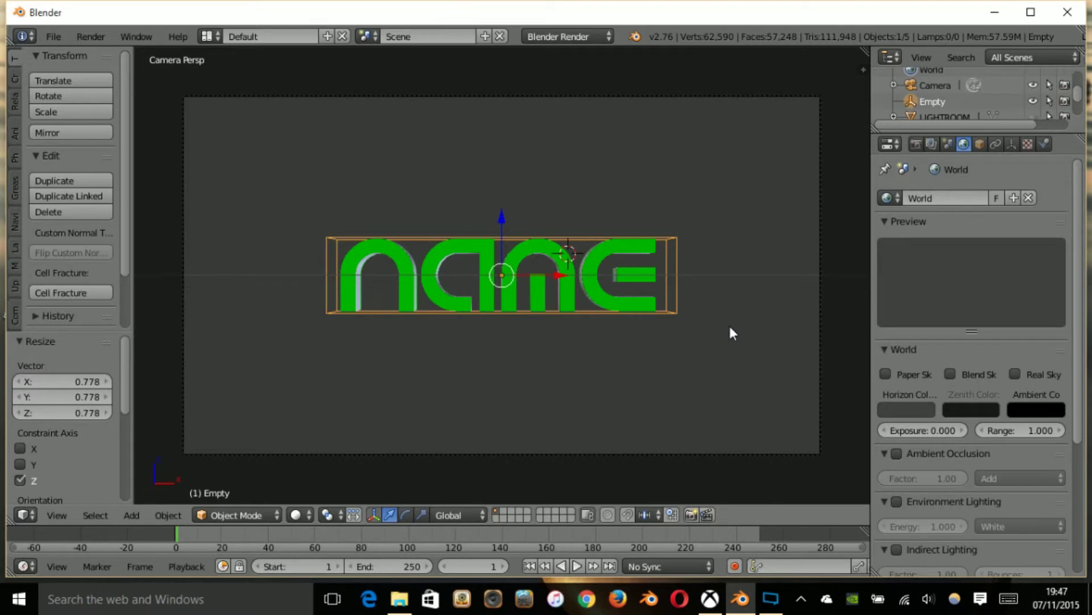
key(KP_0)
key(KP_0)
Step: Parent the camera to the cube empty using the Object parent type
right_click(805, 99)
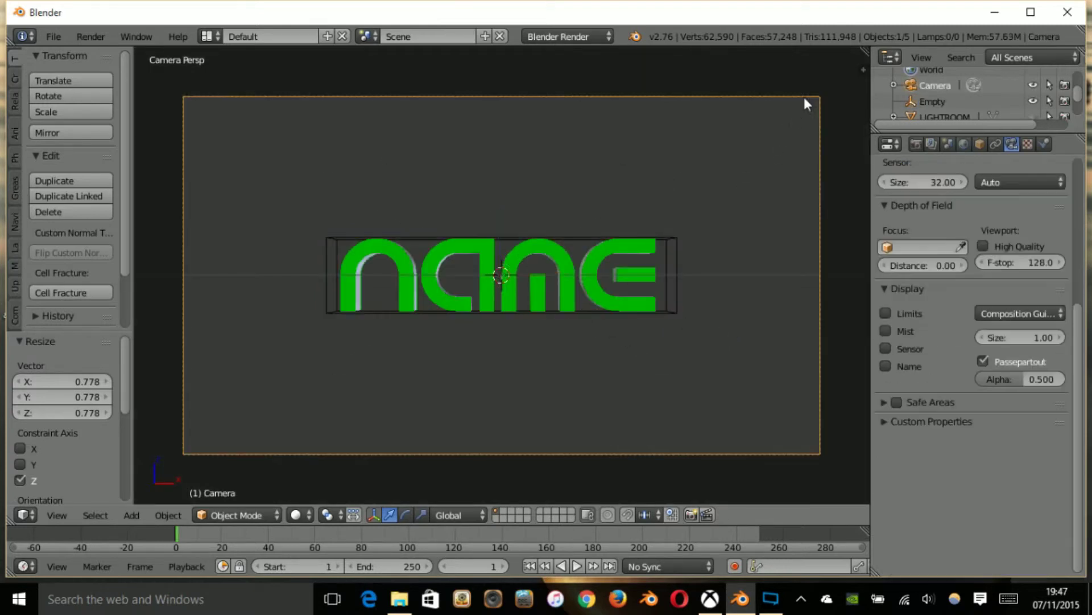
shift+right_click(675, 244)
key(ctrl+p)
key(Return)
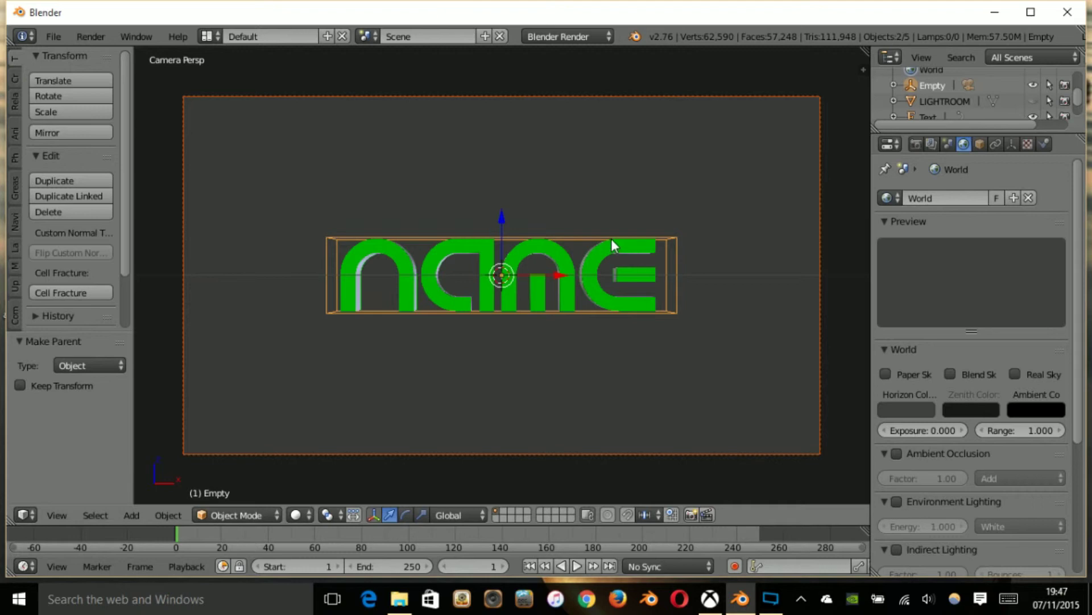
Step: Trackball-rotate the empty by about 386.747° and 44.691° to swing the camera around the text, and render a test image
scroll(635, 281, up, 2)
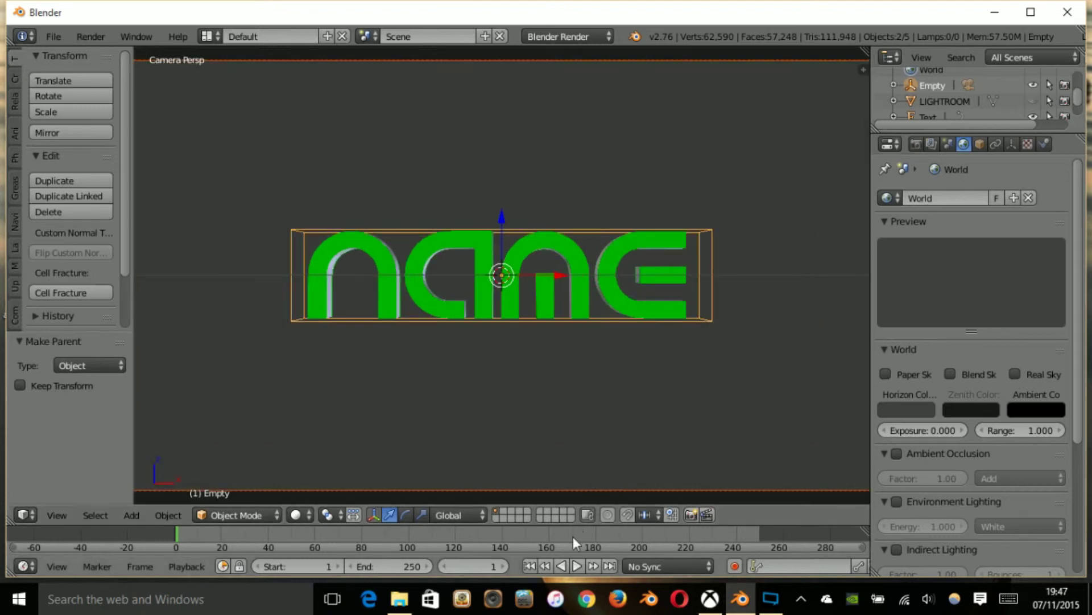
key(r)
key(r)
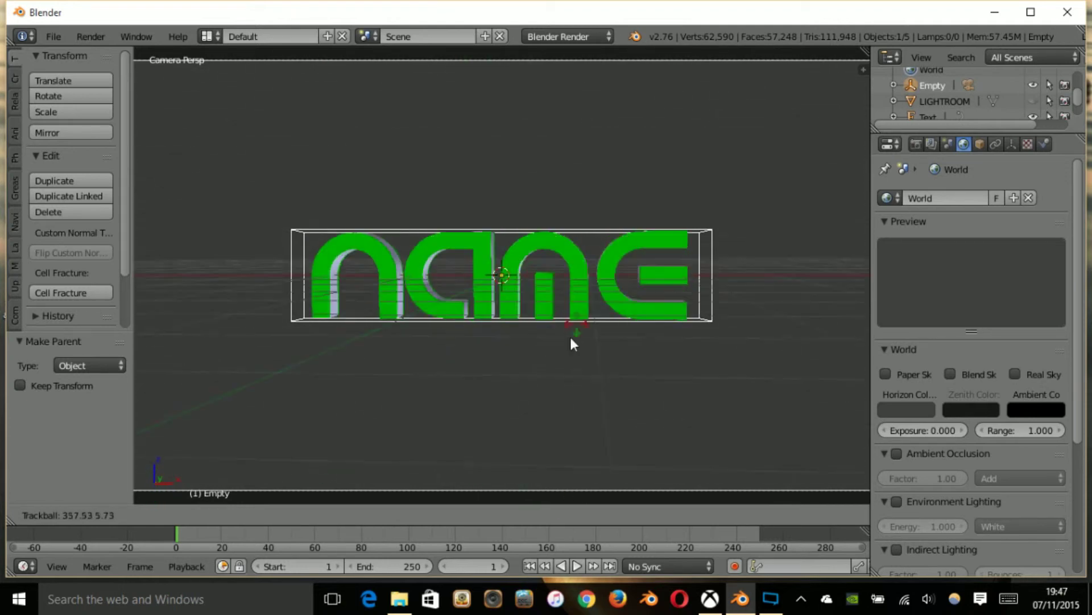
click(634, 357)
key(F12)
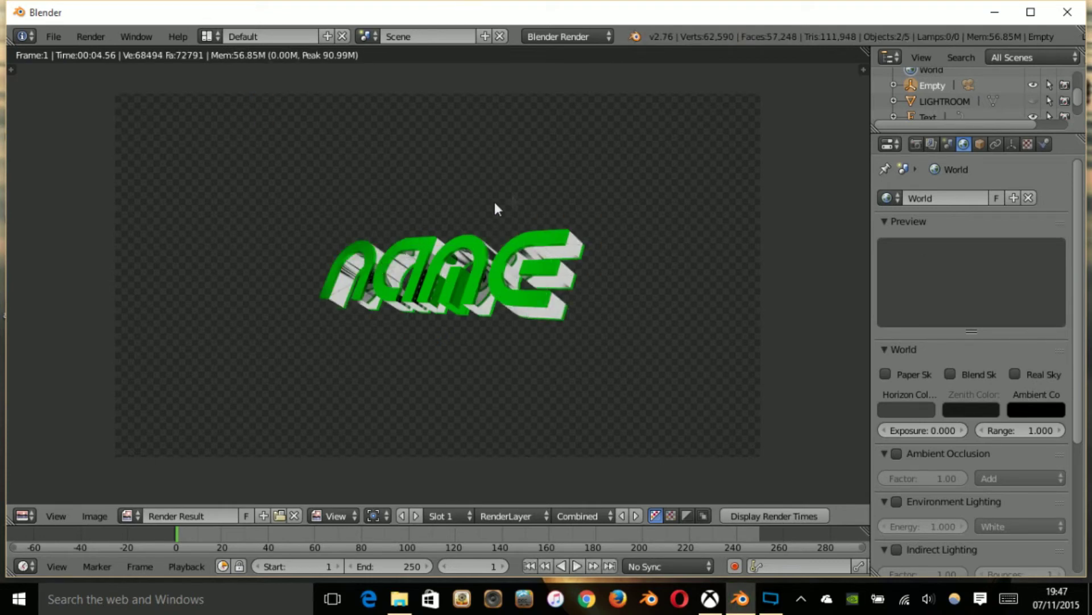
key(Escape)
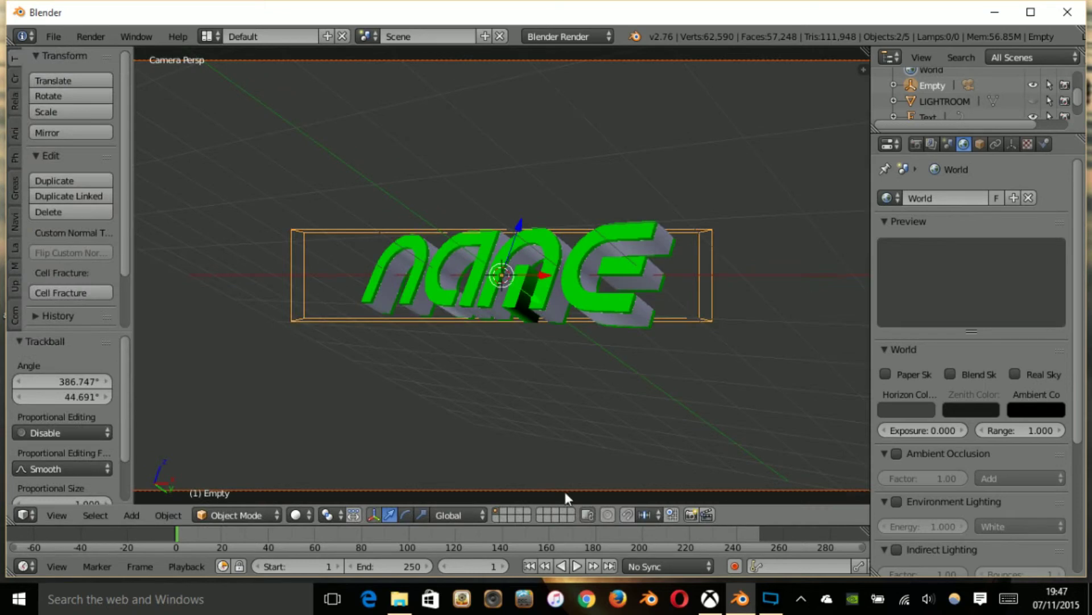
Step: Reset the empty's X, Y and Z rotation to 0°
click(995, 146)
click(980, 144)
click(971, 263)
text(0)
key(Return)
drag(971, 278, 970, 293)
text(0)
key(Return)
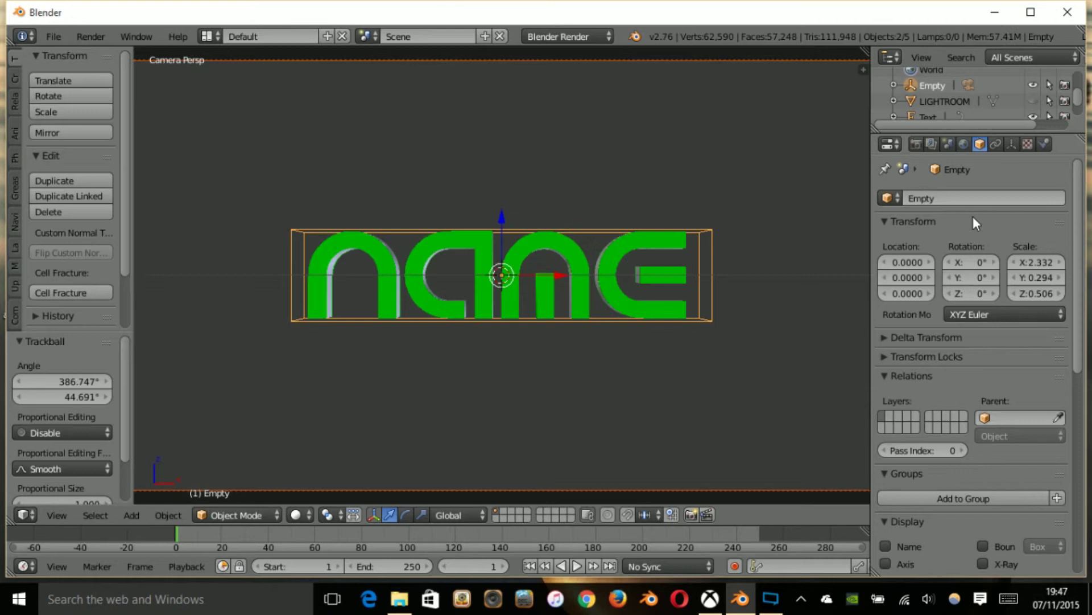
Step: Select only the empty and inspect its link to the camera from the side and through the camera view
scroll(629, 299, down, 4)
scroll(628, 298, up, 2)
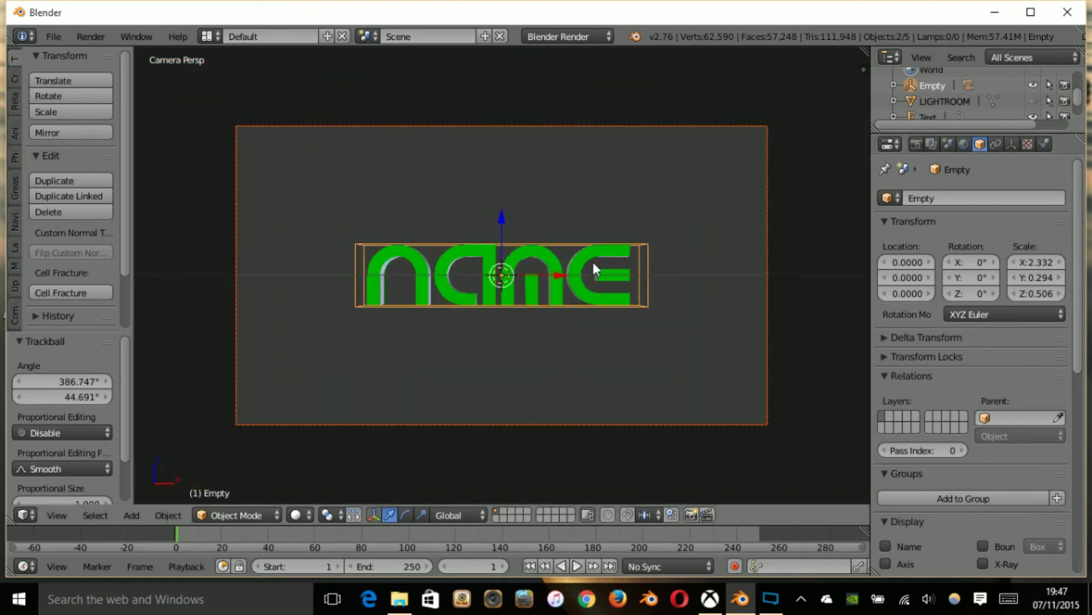
middle_drag(680, 292, 693, 270)
right_click(692, 284)
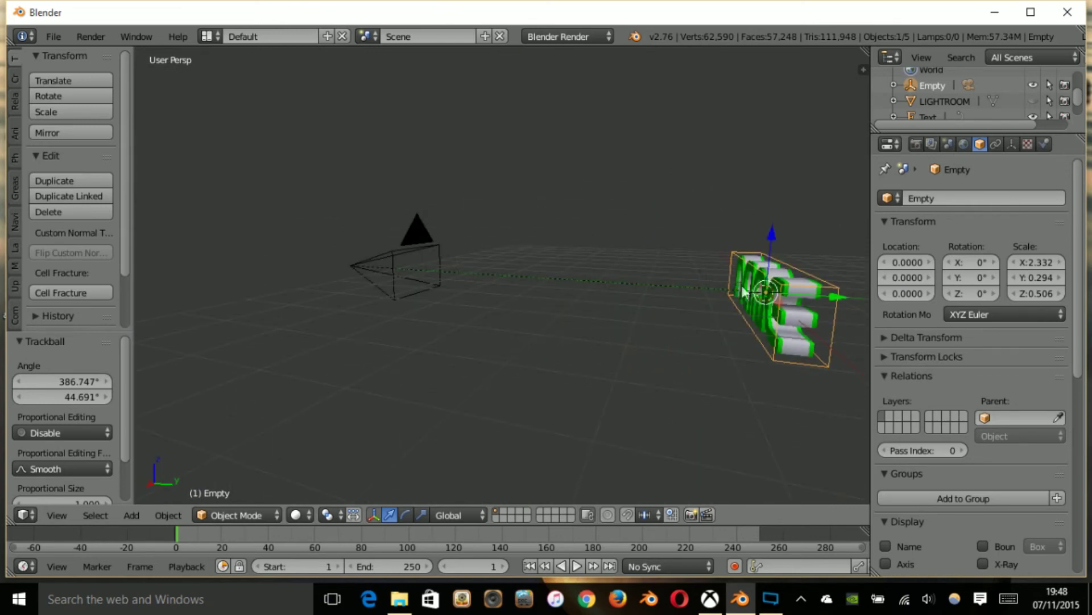
right_click(776, 283)
right_click(781, 283)
middle_drag(589, 291, 531, 316)
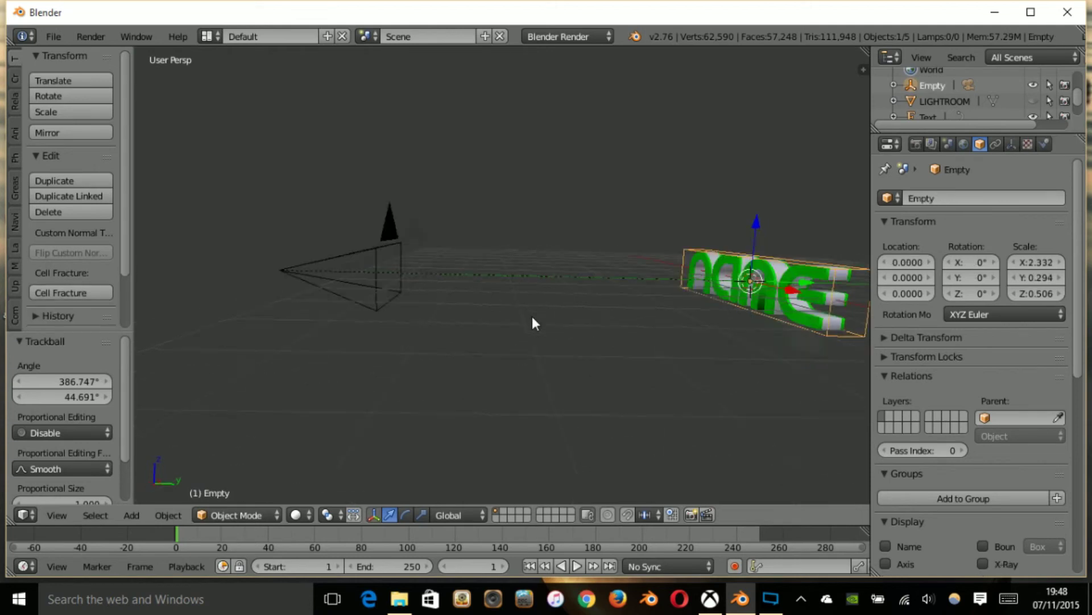
key(KP_0)
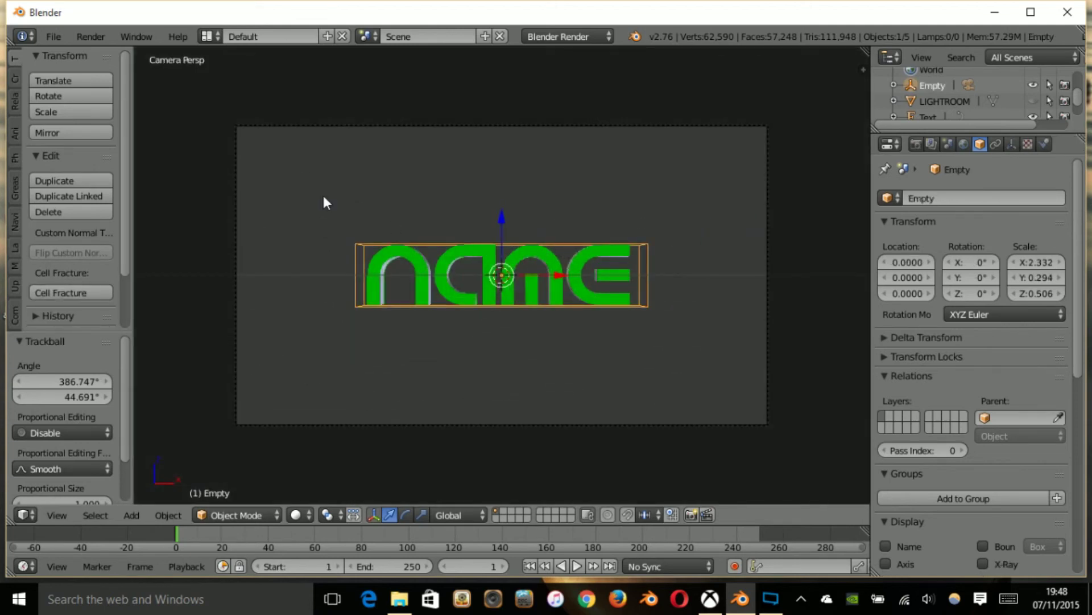
scroll(398, 239, up, 3)
scroll(481, 299, down, 4)
scroll(517, 312, up, 2)
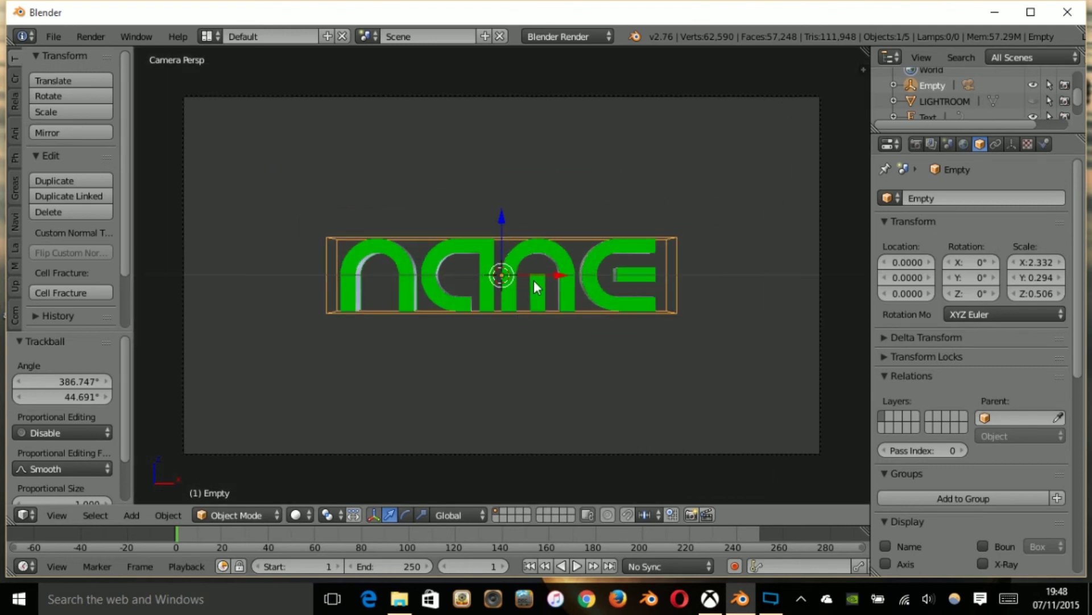
key(r)
key(r)
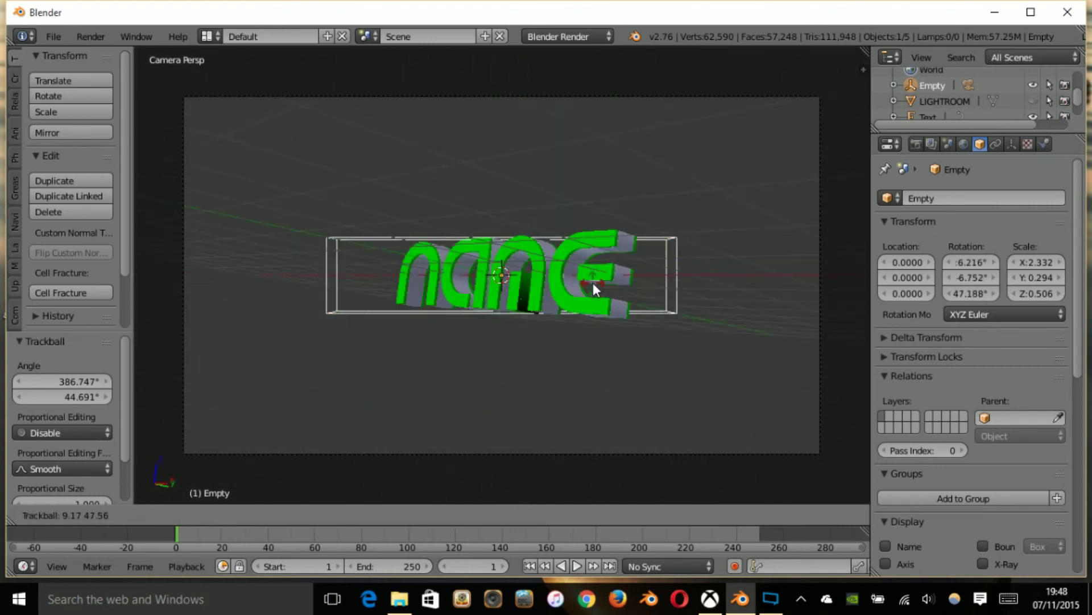
key(Escape)
key(s)
key(Escape)
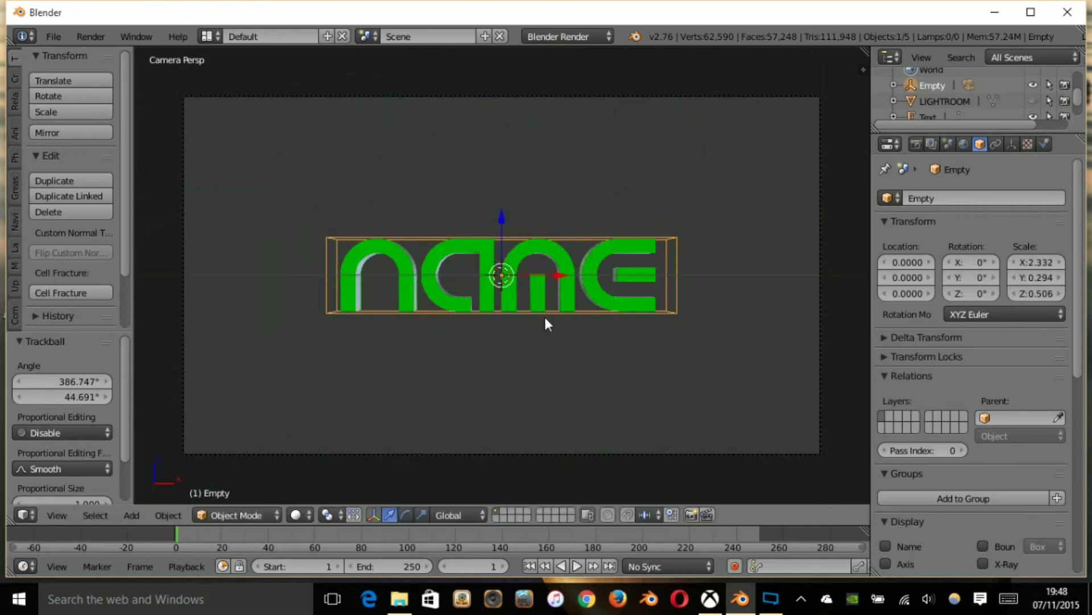
key(r)
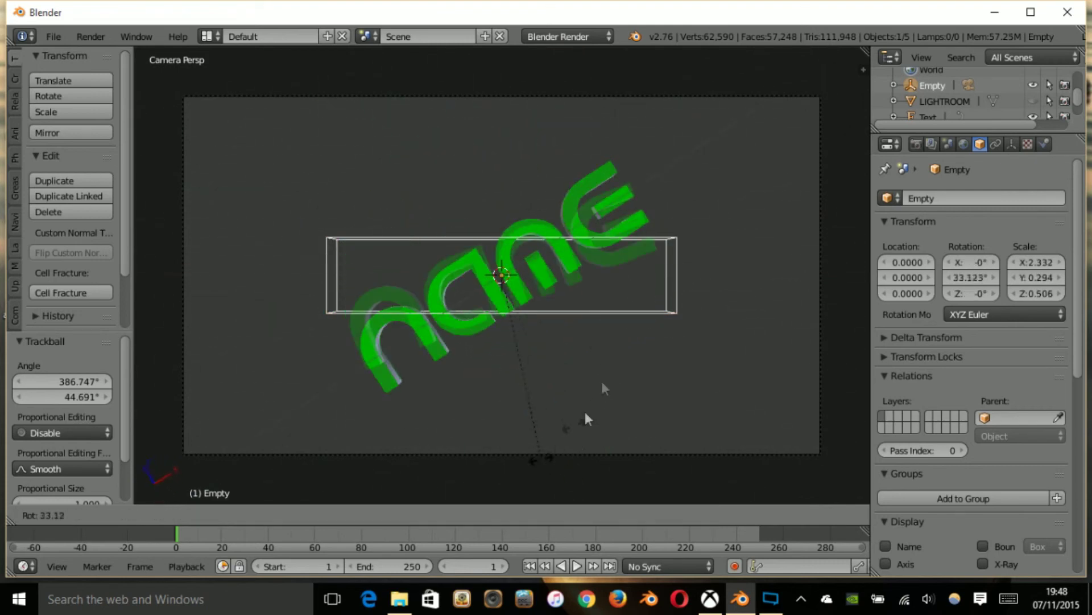
key(Escape)
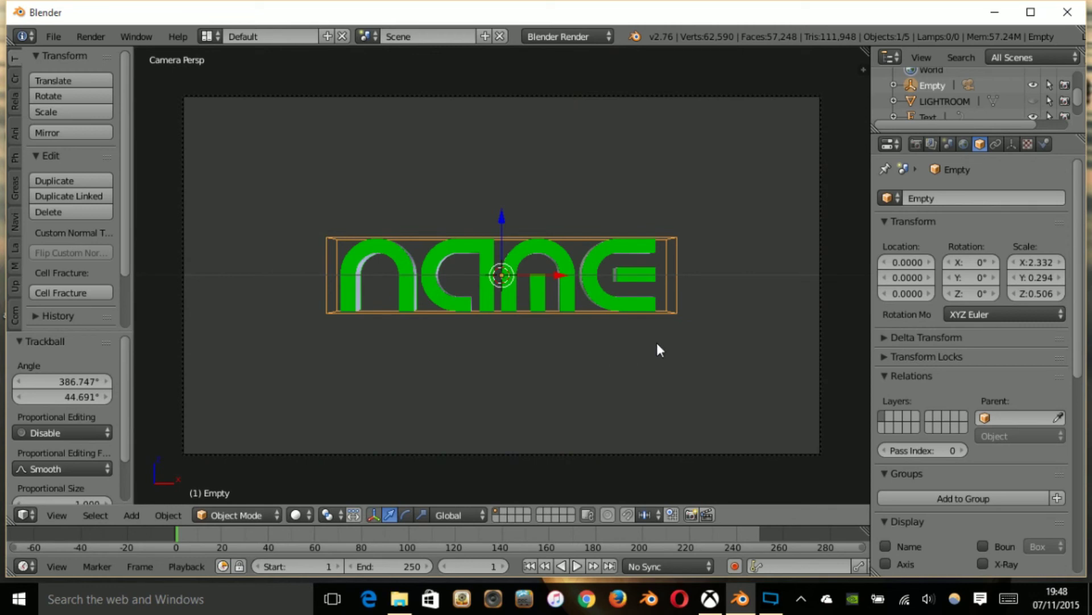
Step: Try scaling the empty and trackball-rotating it to preview how the parented camera follows, discarding both transforms
key(s)
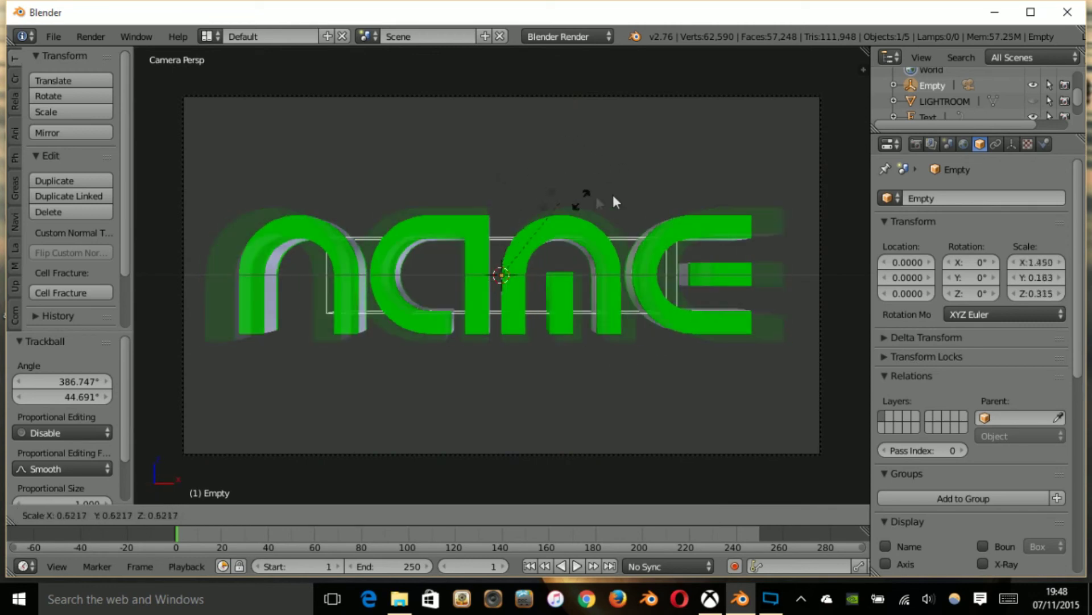
key(Escape)
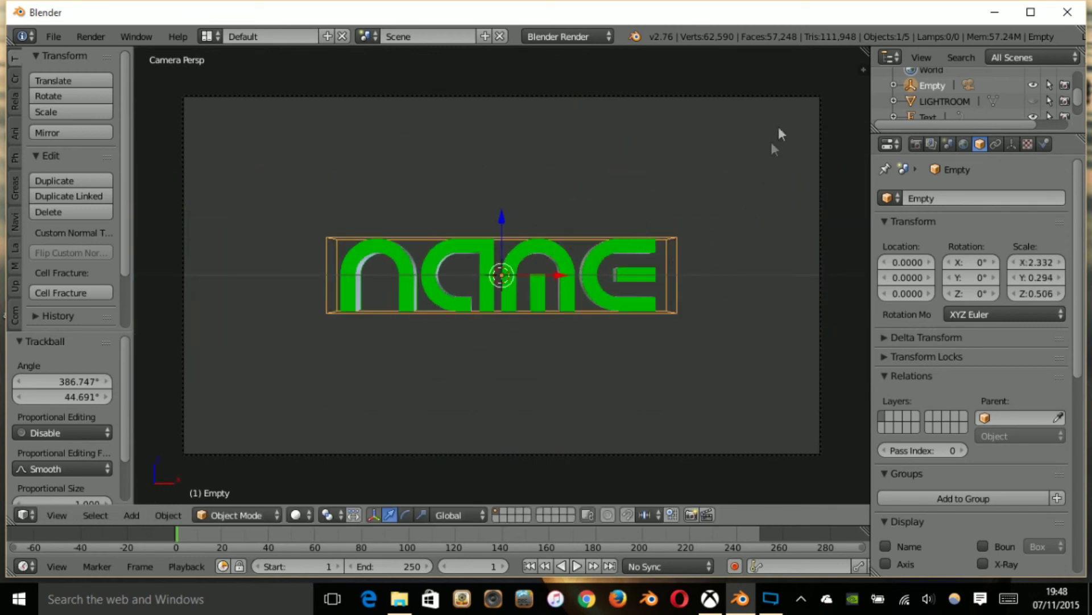
middle_drag(664, 227, 622, 285)
key(r)
key(r)
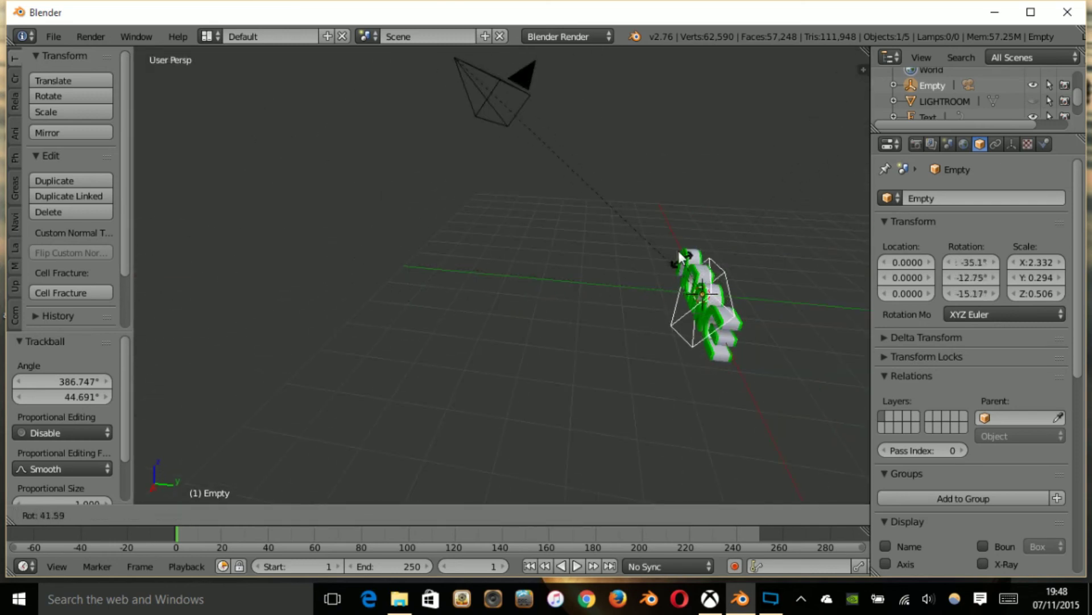
key(Escape)
Step: Select the camera, try scaling it on its own, discard the change, and return to the camera view
right_click(438, 258)
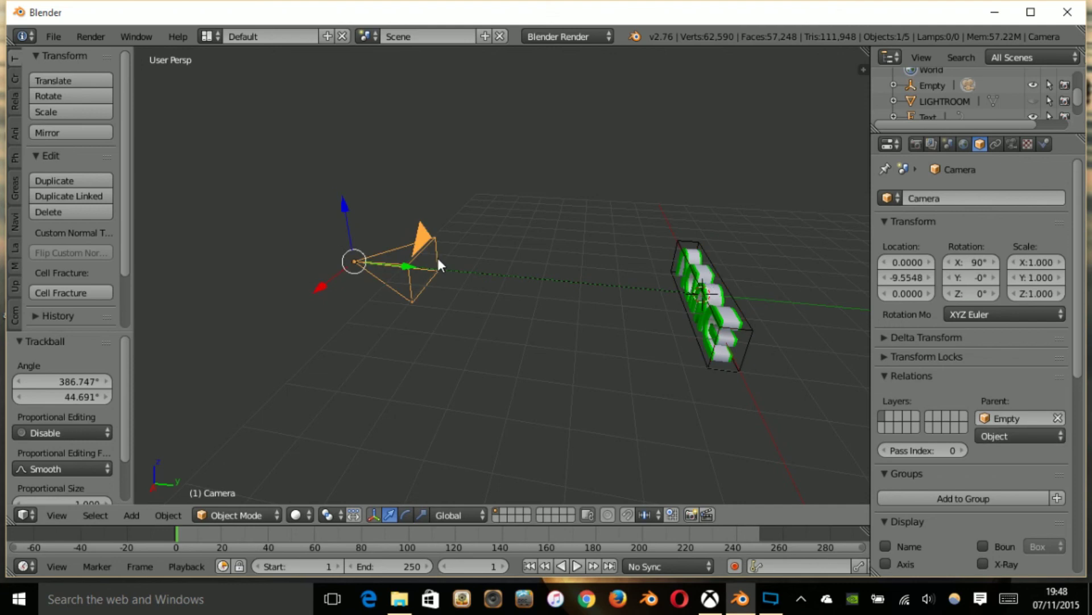
key(s)
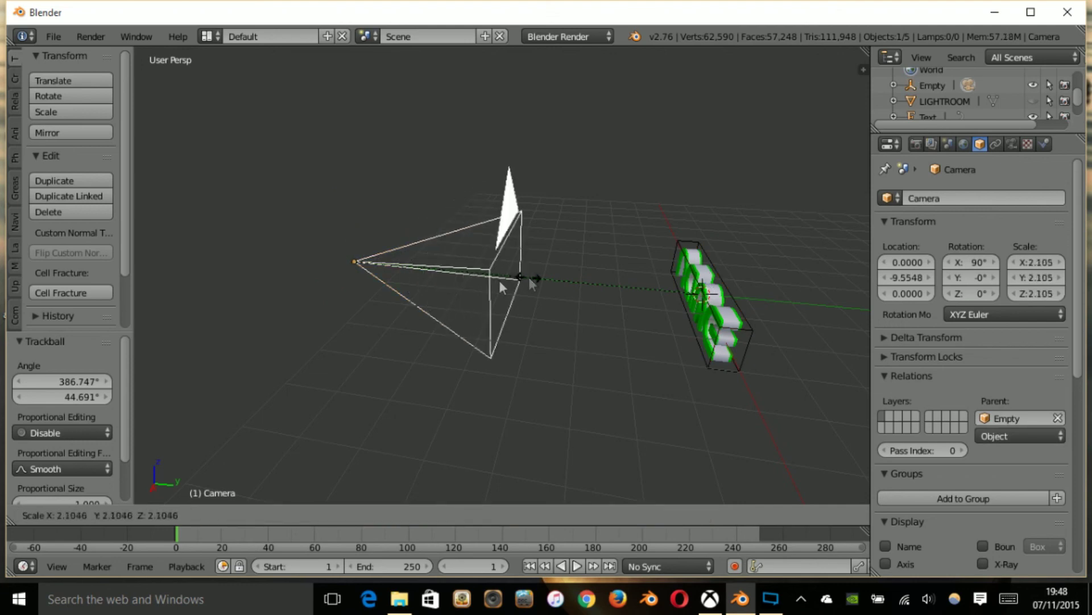
key(Escape)
key(KP_0)
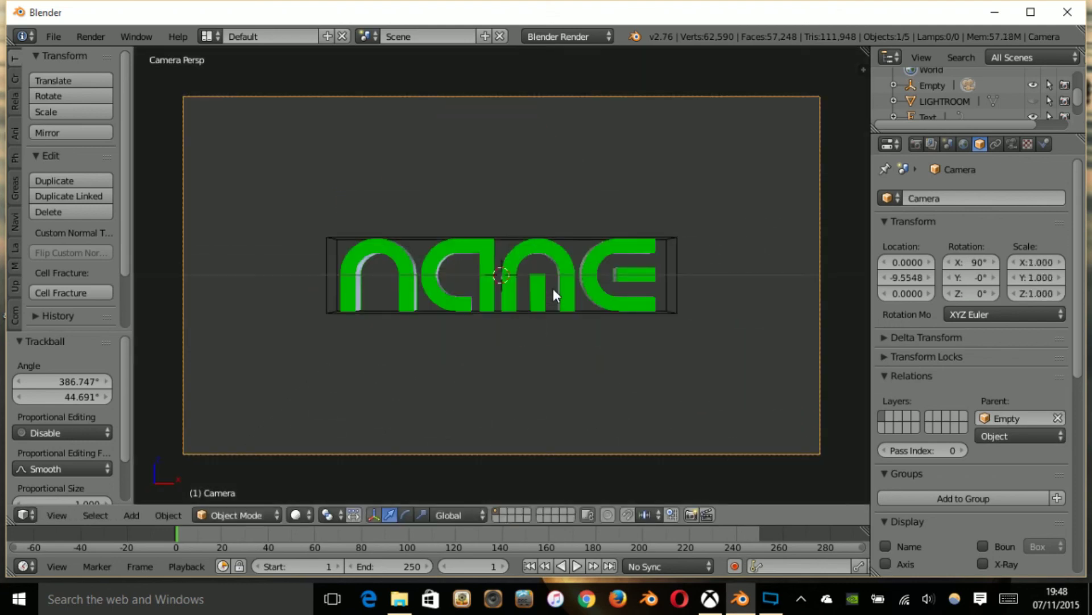